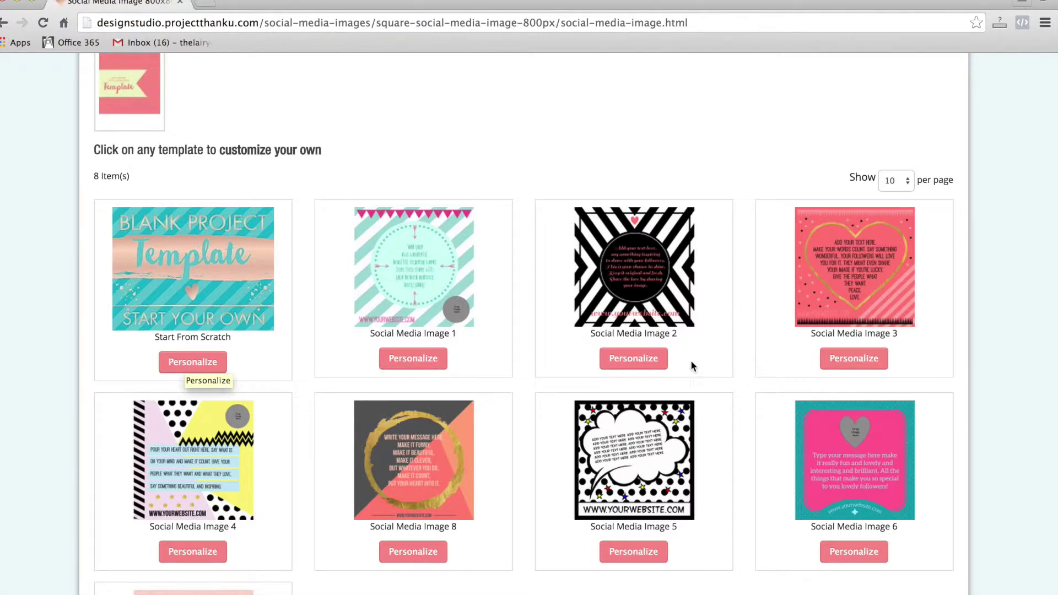
Open the blank Start From Scratch template for the 800 px square social media image in the design editor.
scroll(279, 392, up, 1)
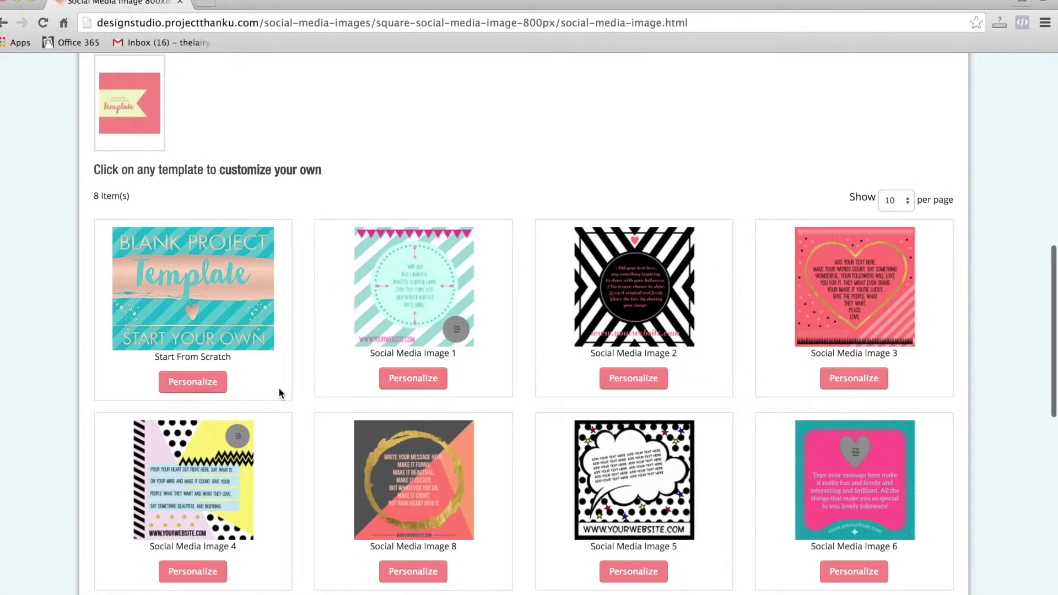
click(191, 388)
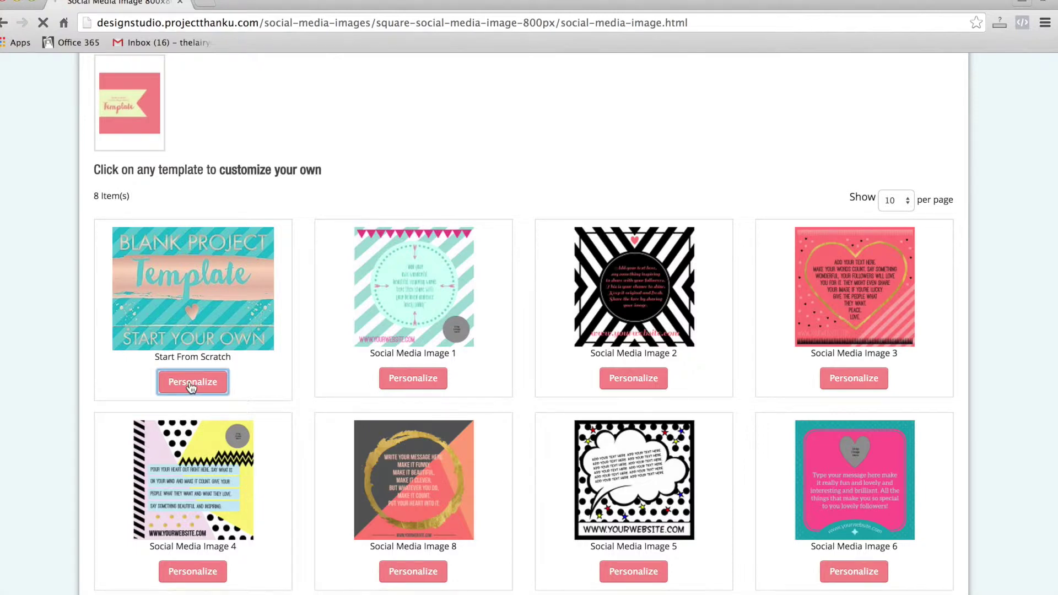
scroll(475, 281, down, 5)
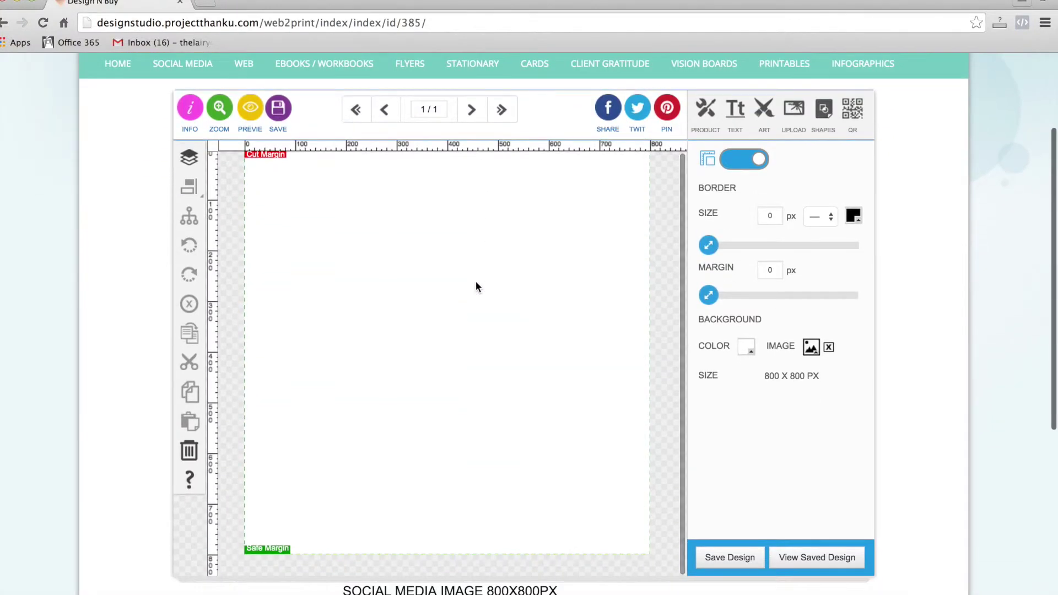
Set the black and gold polka-dot image from the SOCIAL MEDIA 800 category as the background, used only for this side.
scroll(476, 286, up, 1)
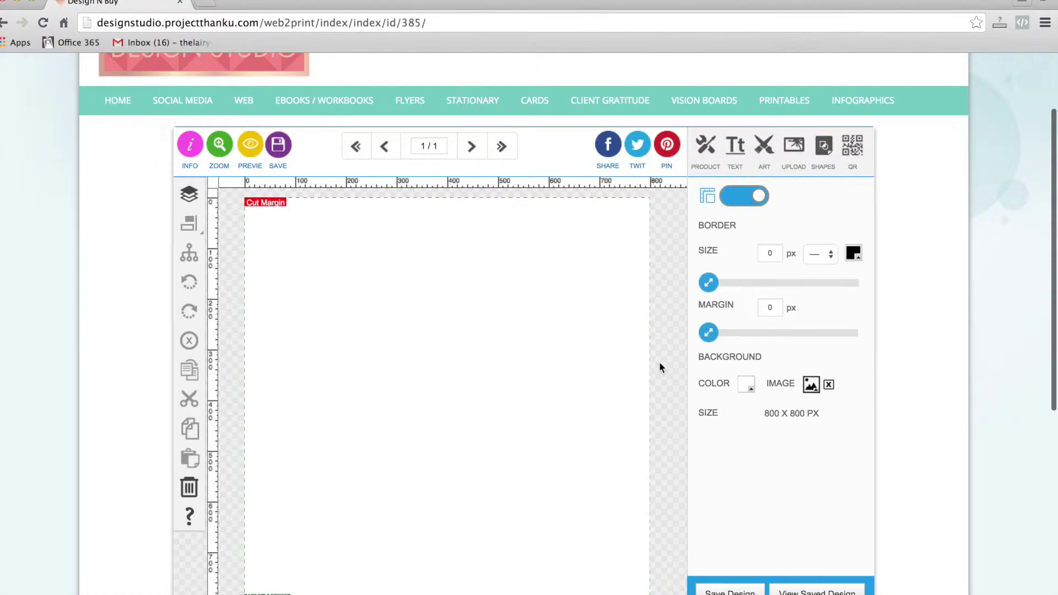
scroll(661, 368, up, 1)
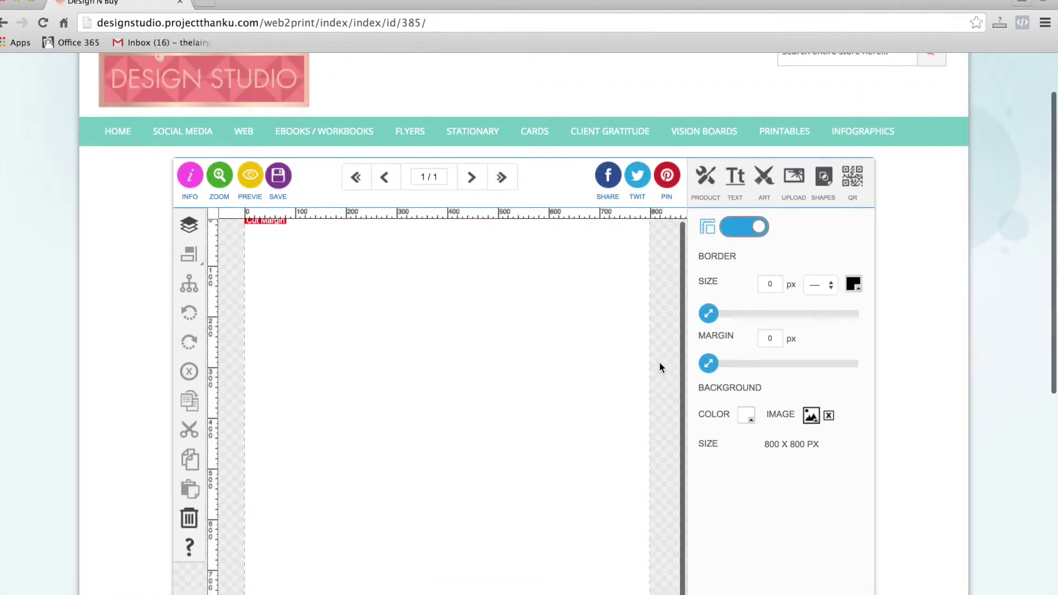
scroll(660, 368, down, 2)
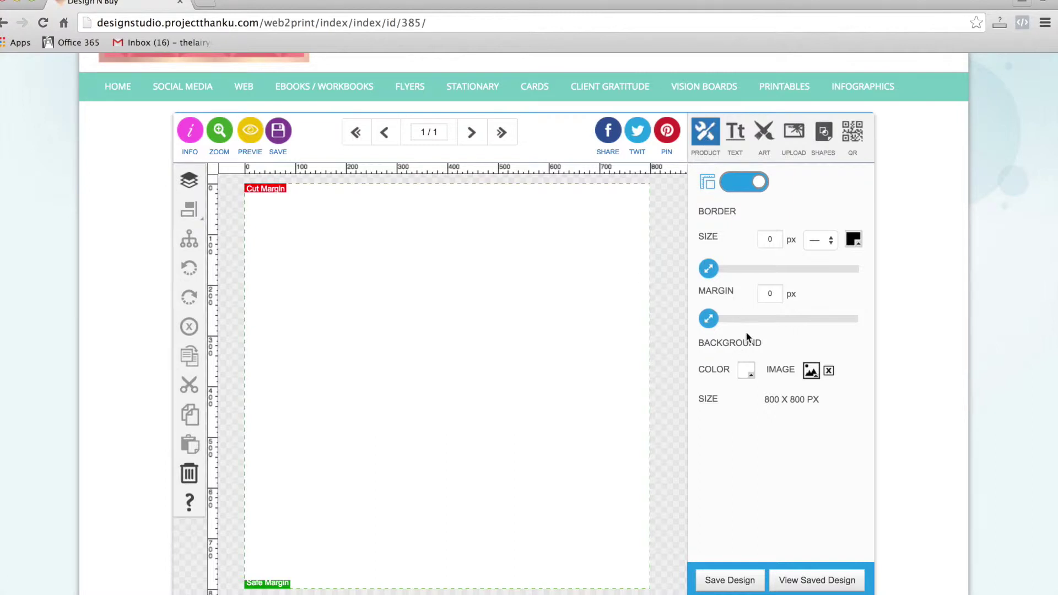
click(810, 373)
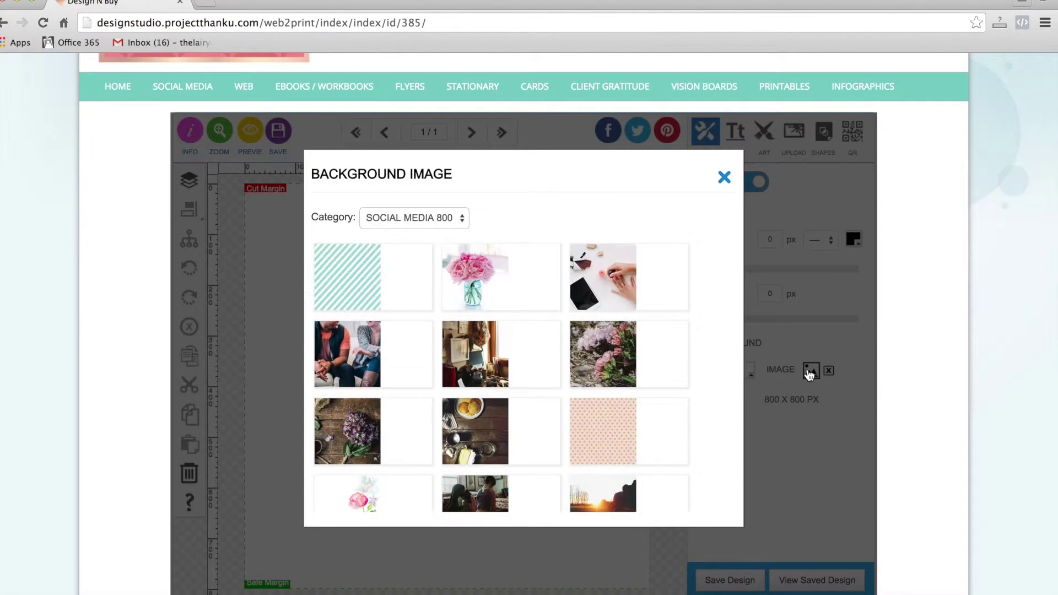
scroll(623, 305, down, 4)
scroll(623, 306, down, 5)
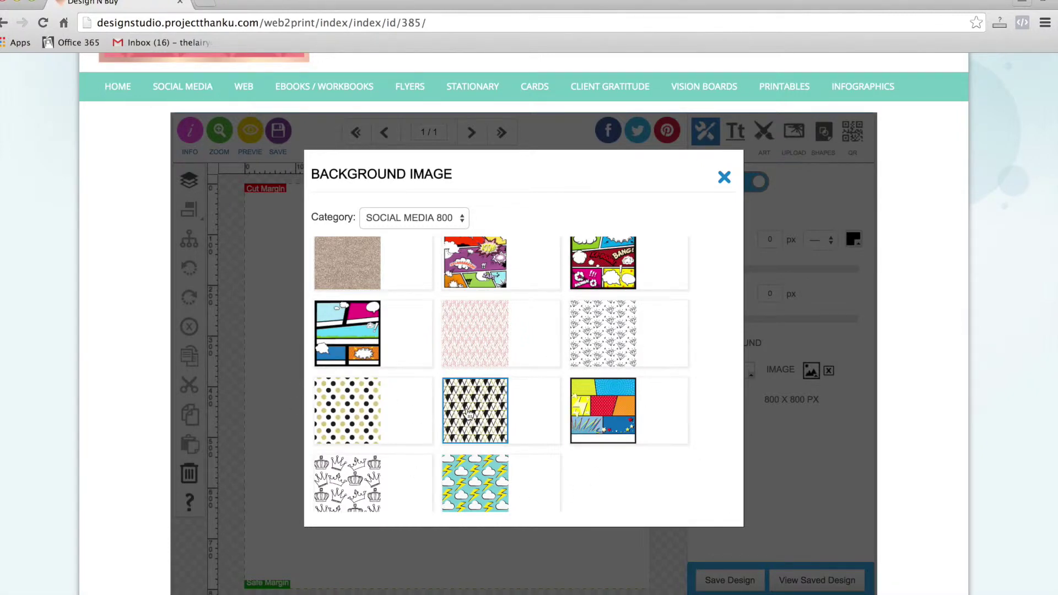
click(353, 410)
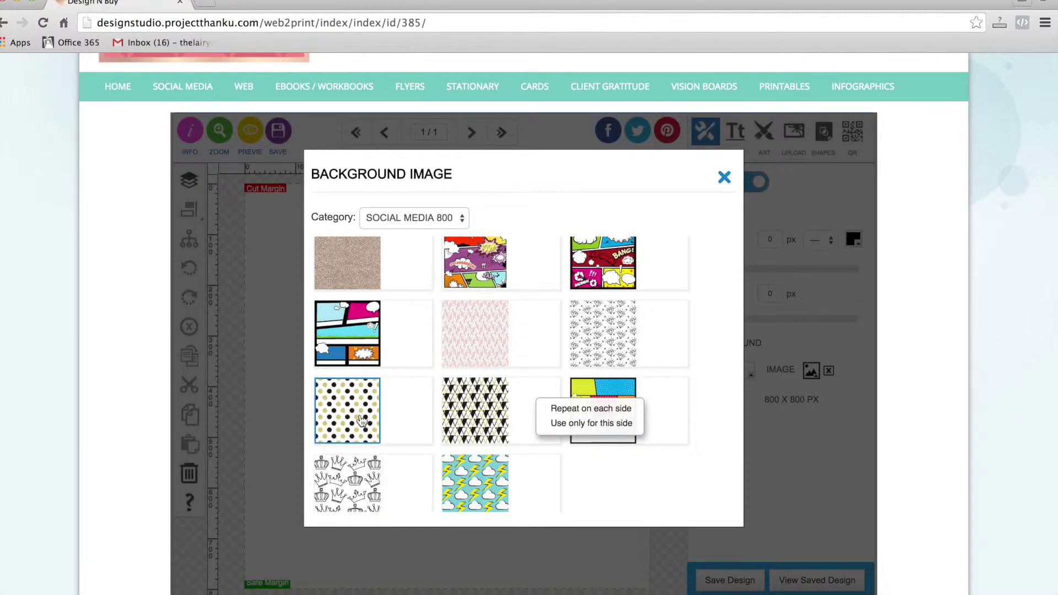
click(577, 423)
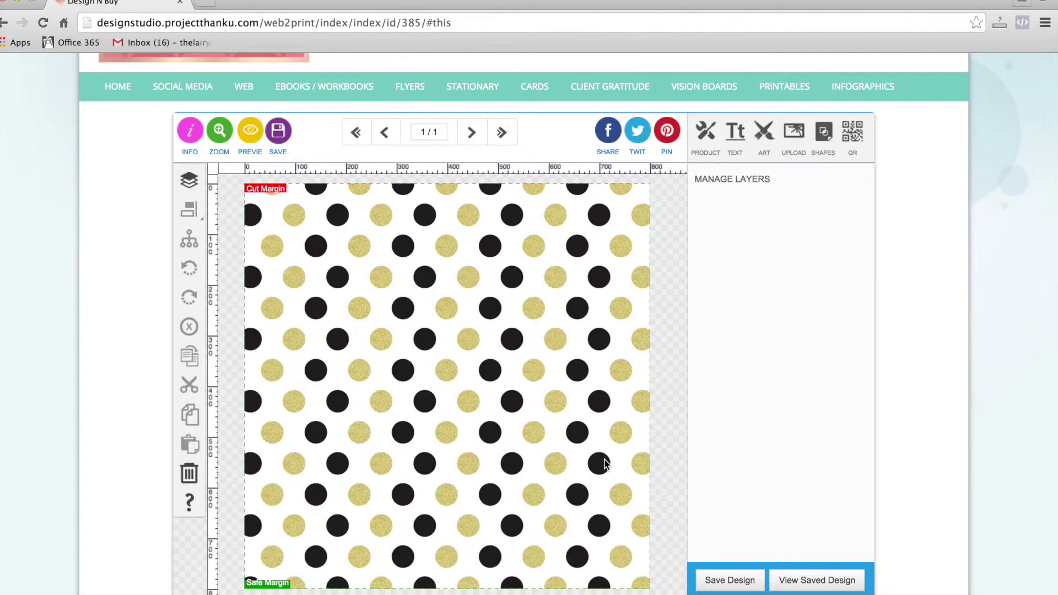
Draw a black square about 557 px wide over the middle of the polka-dot background.
click(823, 133)
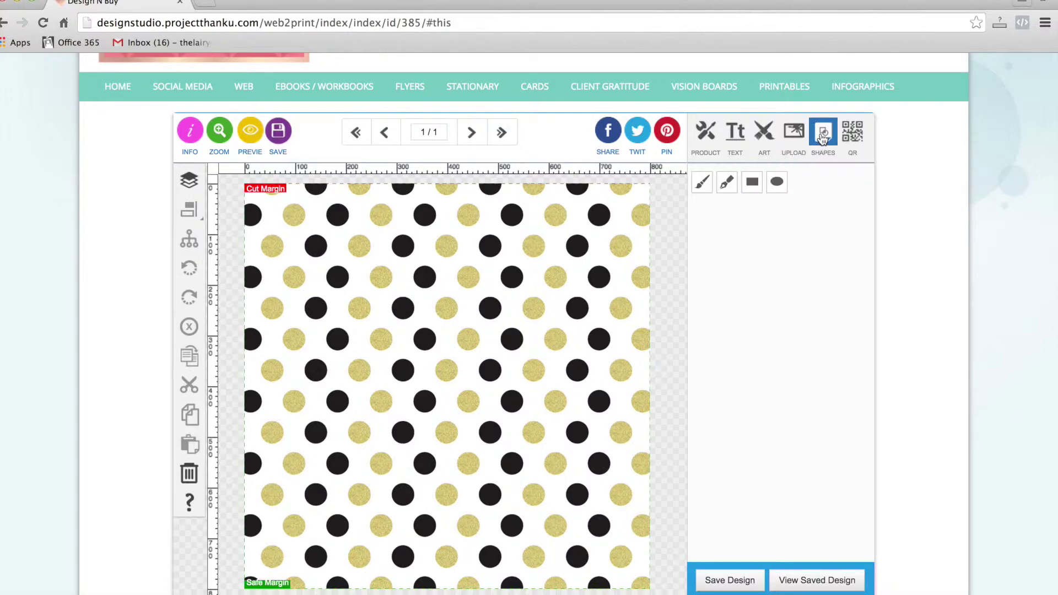
click(752, 182)
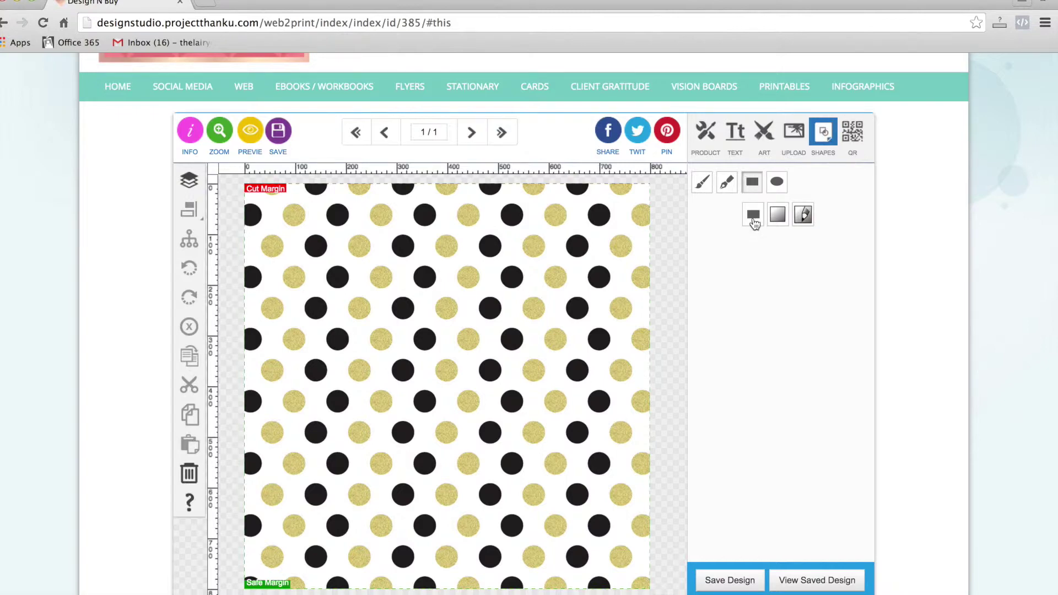
click(778, 214)
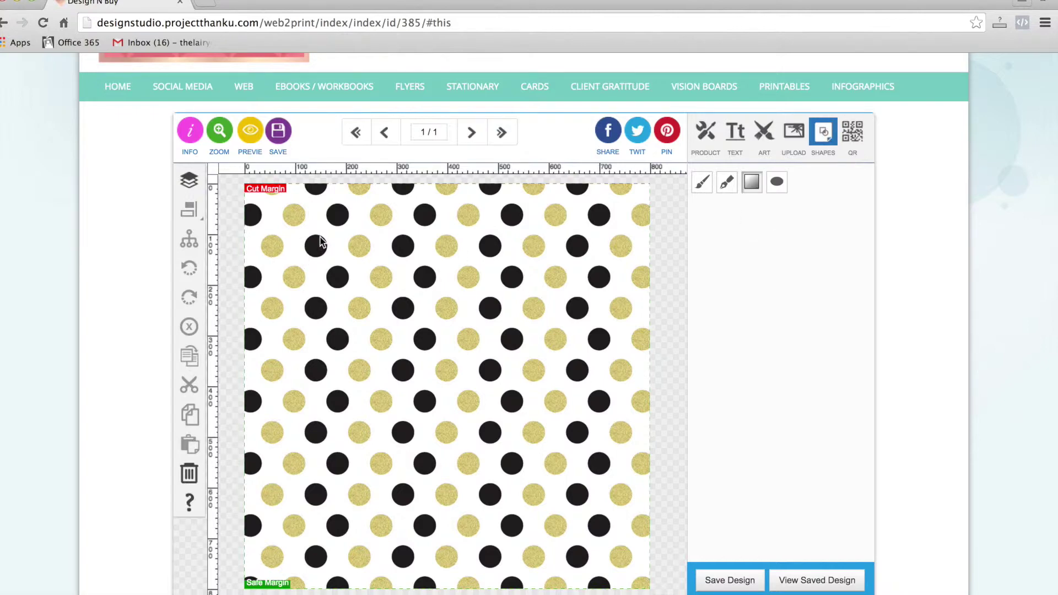
drag(320, 237, 603, 520)
mouse_move(502, 404)
mouse_down()
mouse_move(482, 411)
mouse_move(492, 414)
mouse_up()
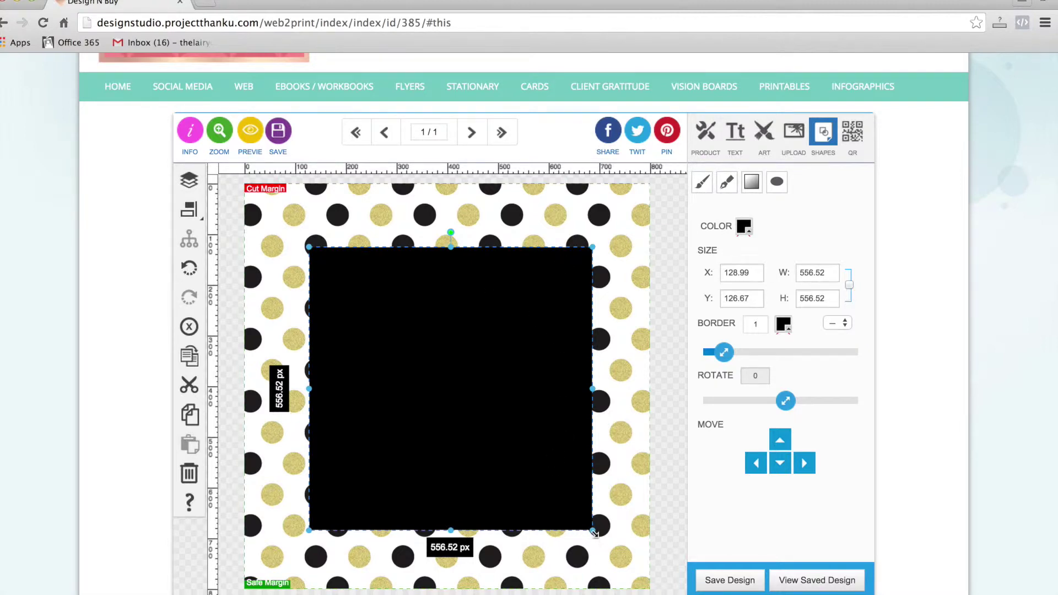
Stretch the black square into a wide rectangle of about 794 × 512 px spanning nearly the full canvas width.
drag(593, 532, 602, 511)
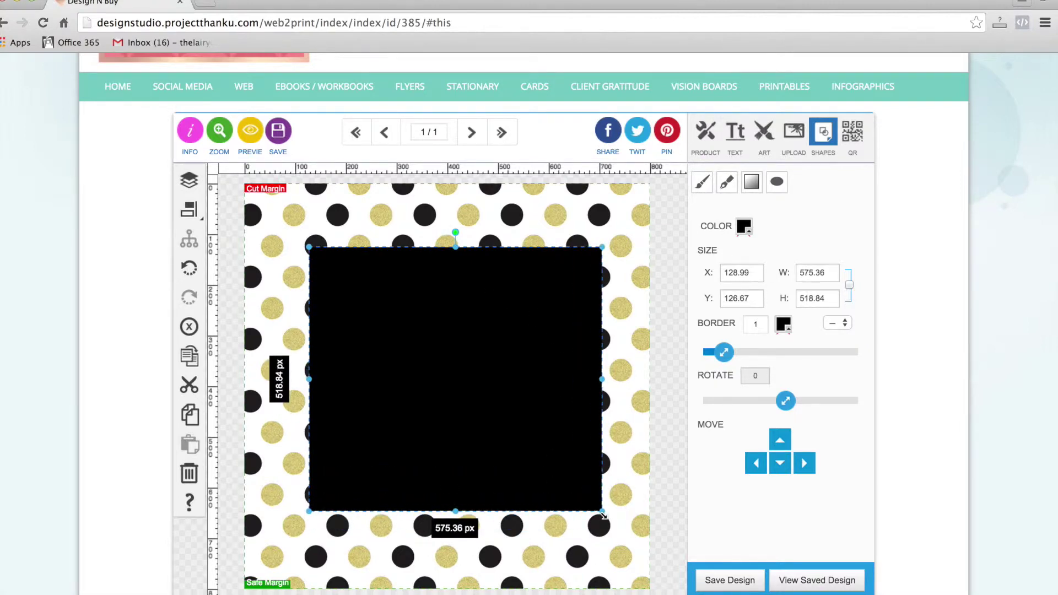
drag(602, 511, 666, 512)
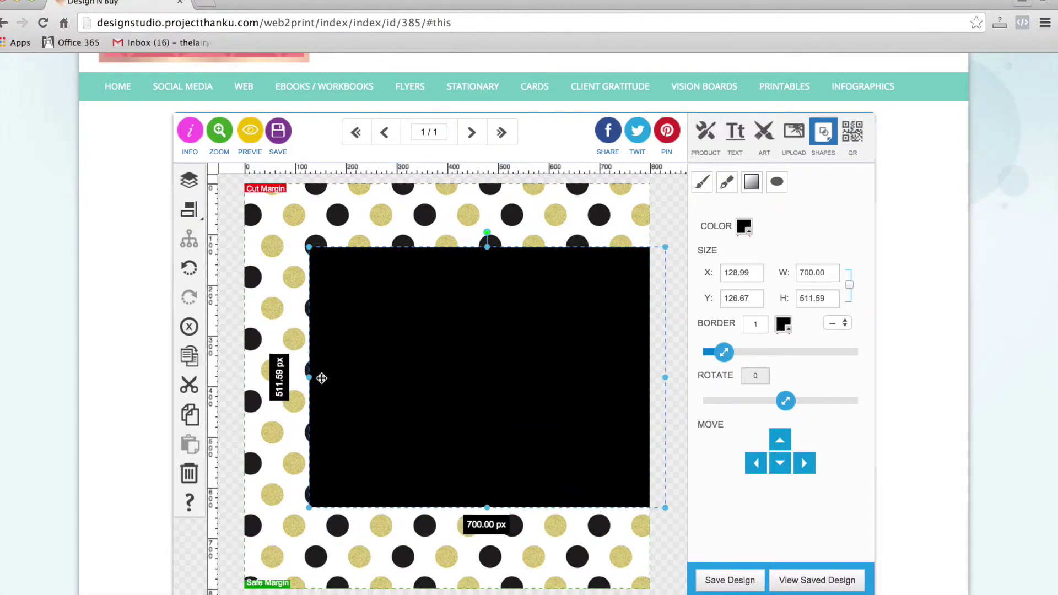
drag(308, 378, 261, 377)
Rotate the black rectangle to about -49° and enlarge it to about 1089 × 640 px over the canvas's lower-right diagonal half.
drag(463, 232, 359, 278)
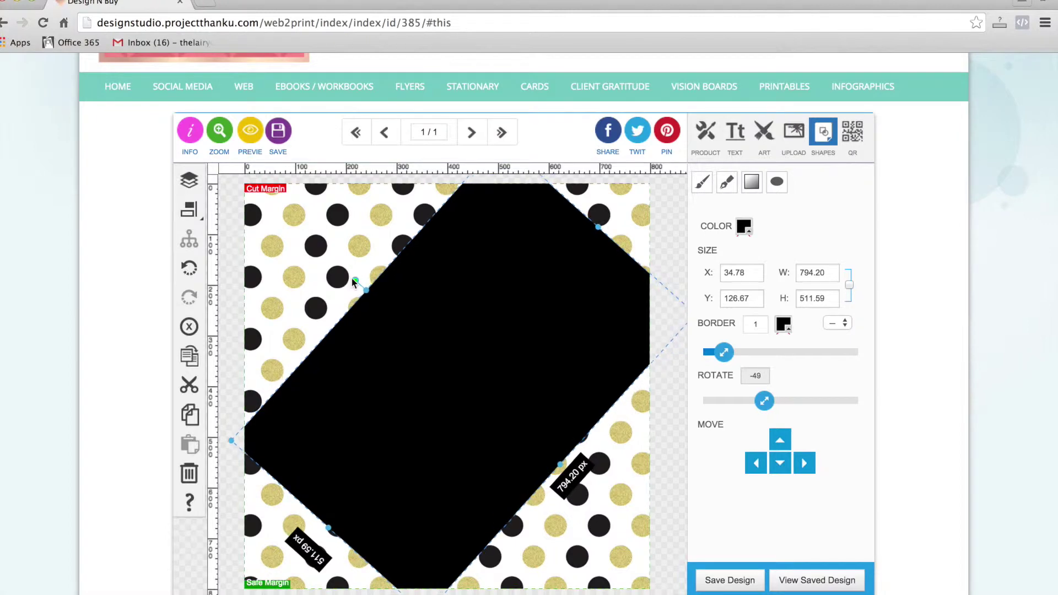
drag(420, 314, 424, 473)
drag(603, 385, 702, 274)
drag(573, 358, 578, 321)
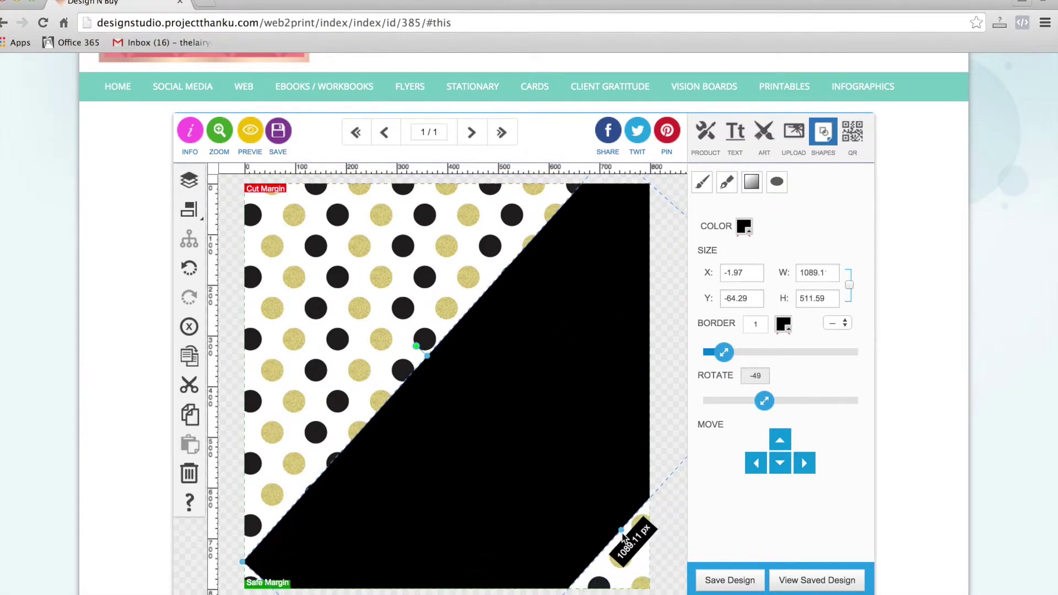
drag(623, 530, 672, 583)
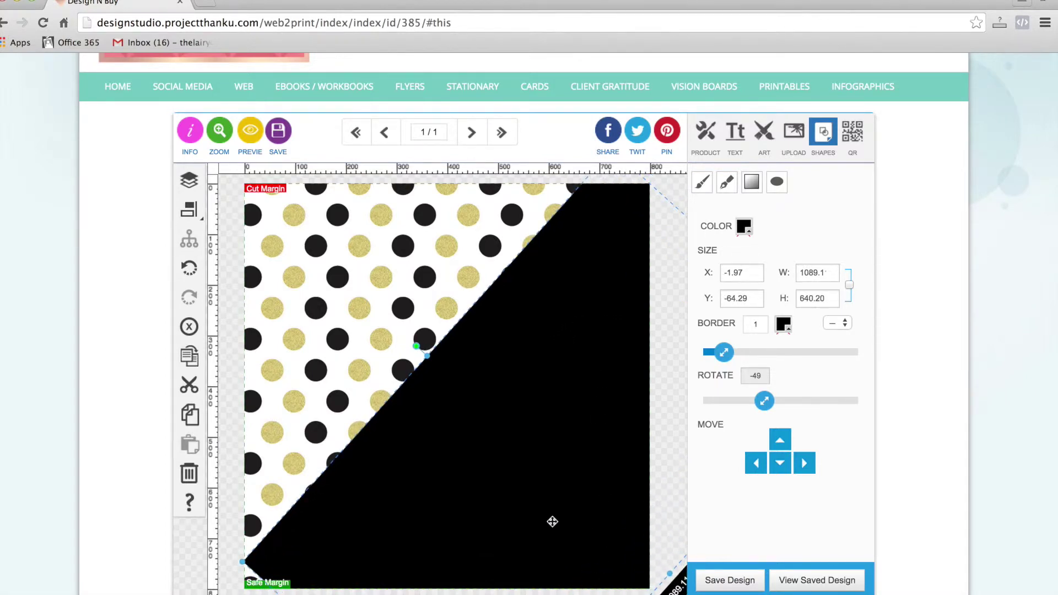
drag(576, 537, 559, 540)
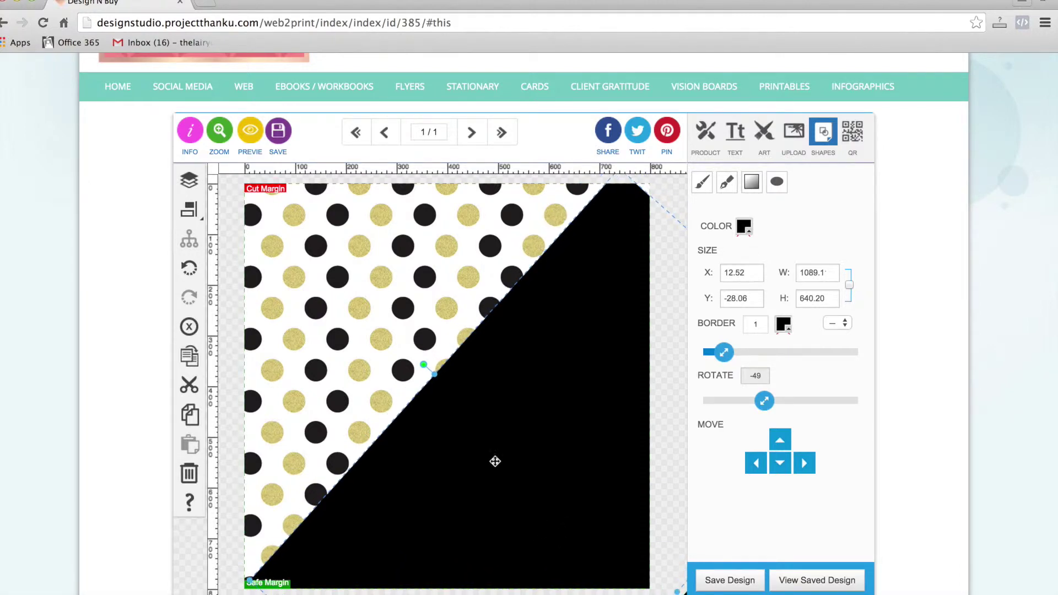
Steepen the black rectangle's rotation to about -55°.
drag(421, 365, 414, 376)
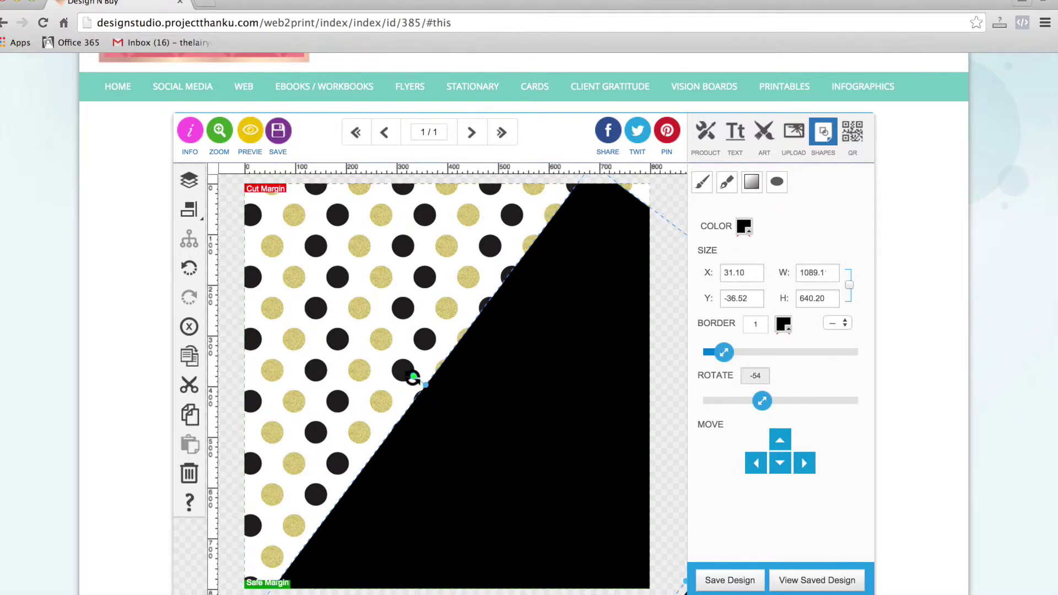
drag(413, 378, 412, 380)
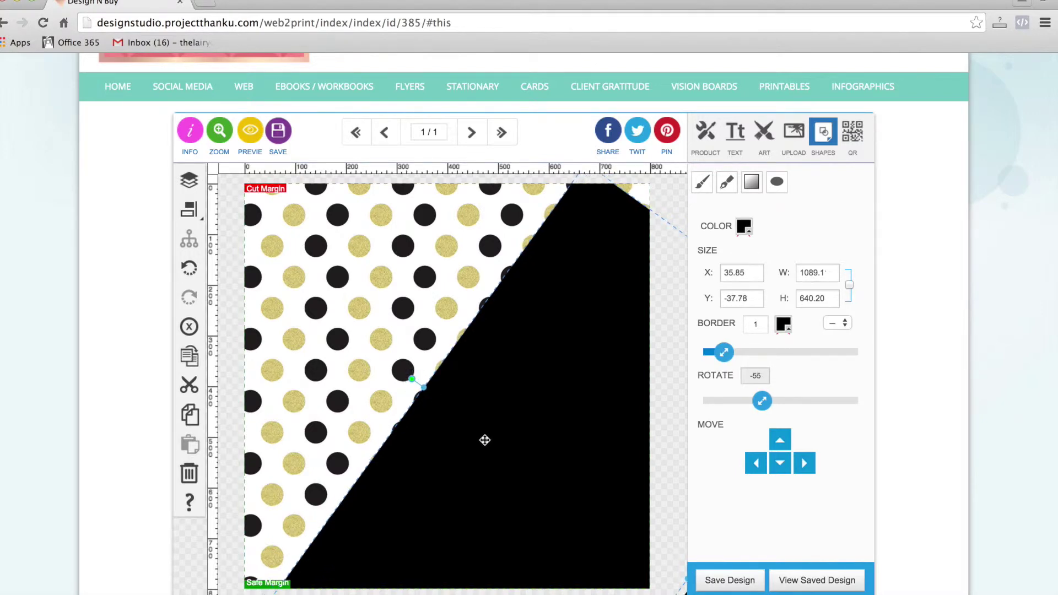
drag(758, 401, 752, 403)
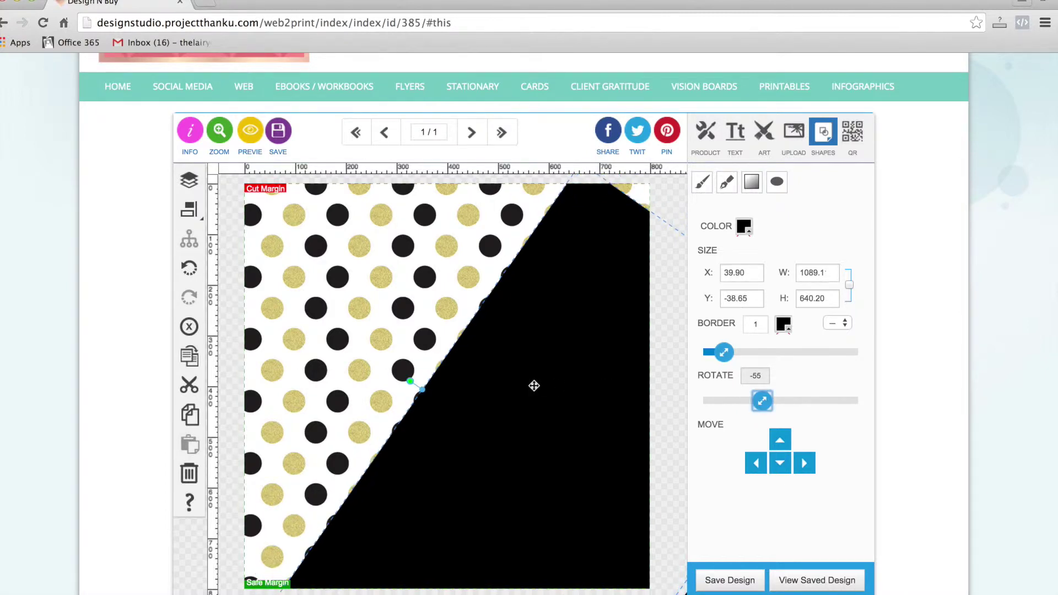
Reposition the rotated black rectangle and lengthen it to about 1128 px so it fills the canvas's upper-right corner, leaving it deselected.
drag(534, 386, 527, 381)
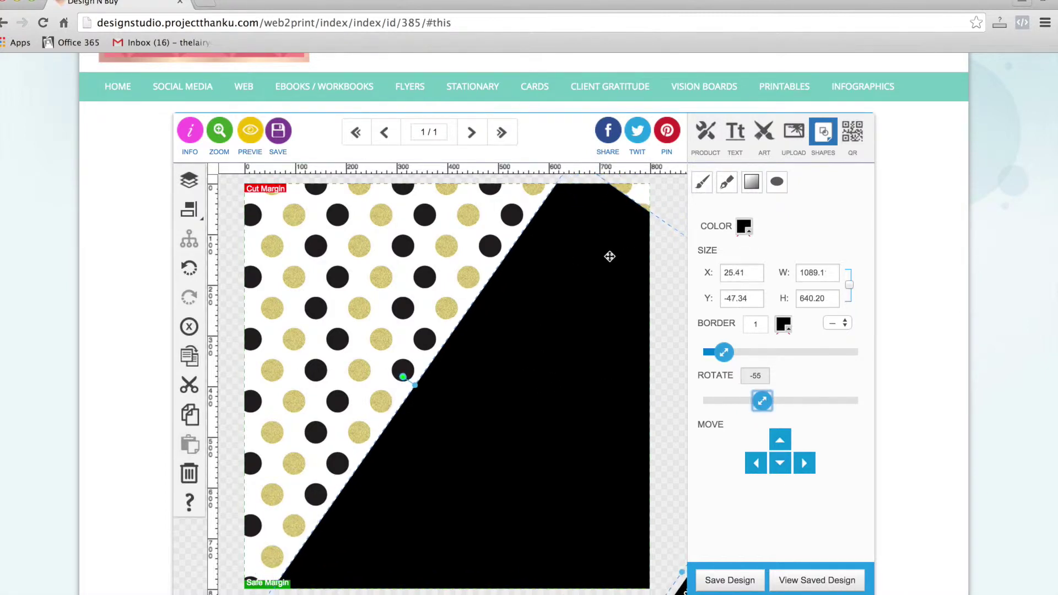
drag(609, 256, 578, 273)
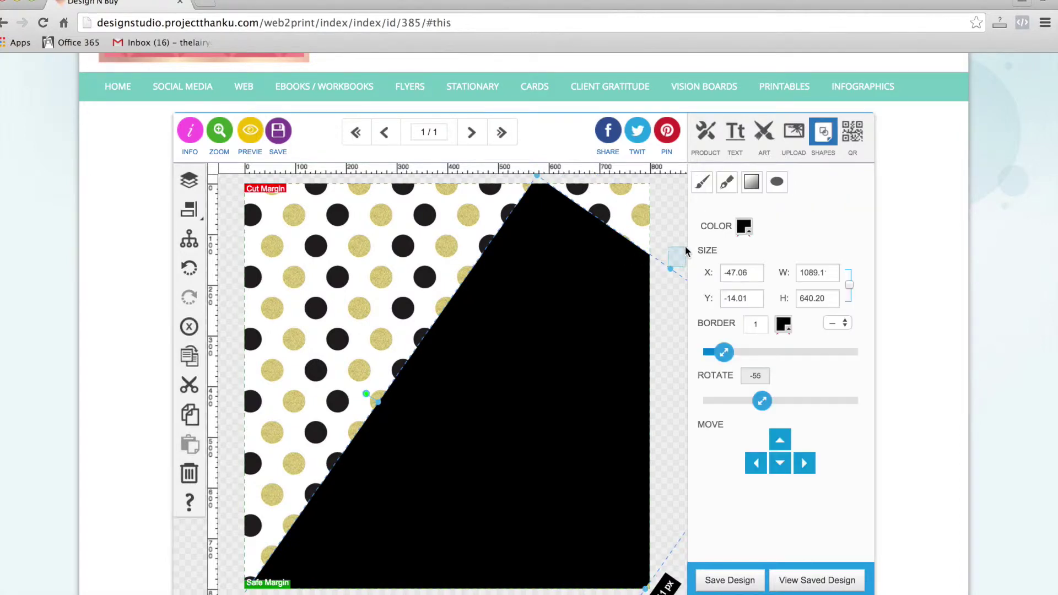
drag(671, 267, 682, 252)
mouse_move(560, 352)
mouse_down()
mouse_move(602, 340)
mouse_move(593, 332)
mouse_move(554, 348)
mouse_up()
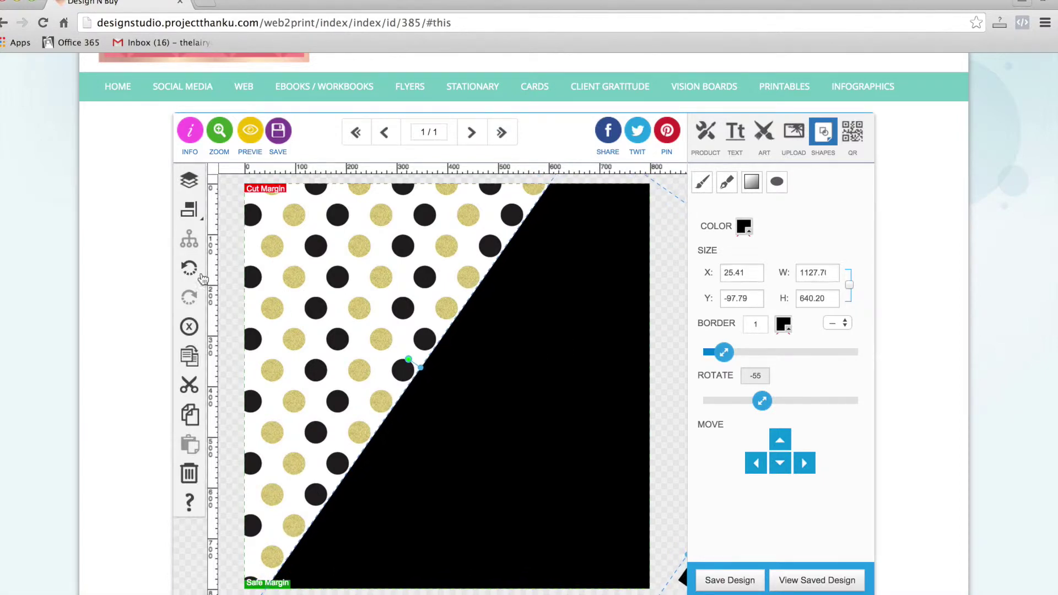
click(226, 281)
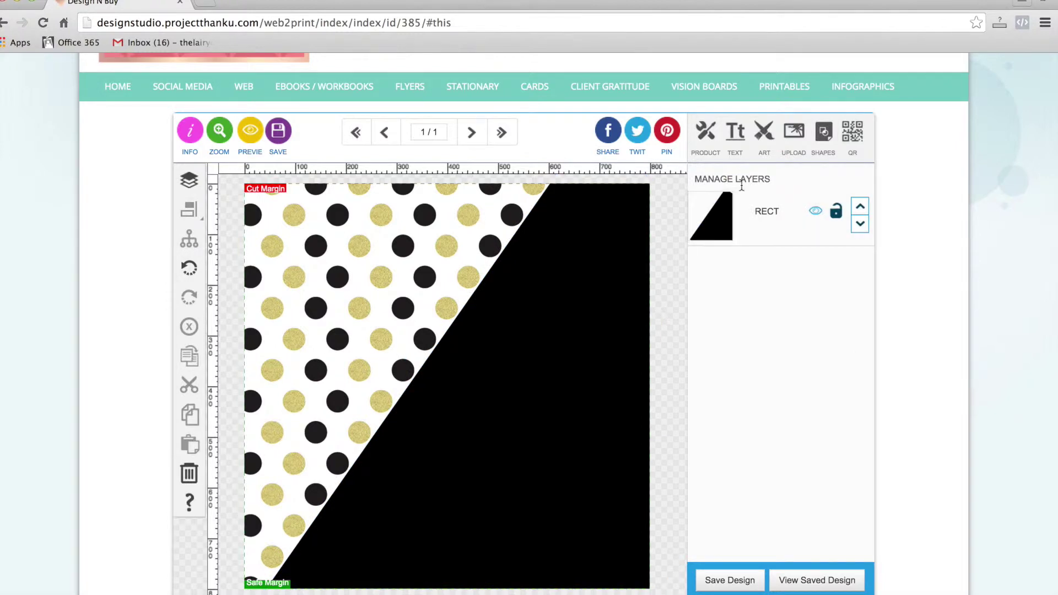
Draw a second black square, about 558 × 558 px, over the middle of the design.
click(821, 134)
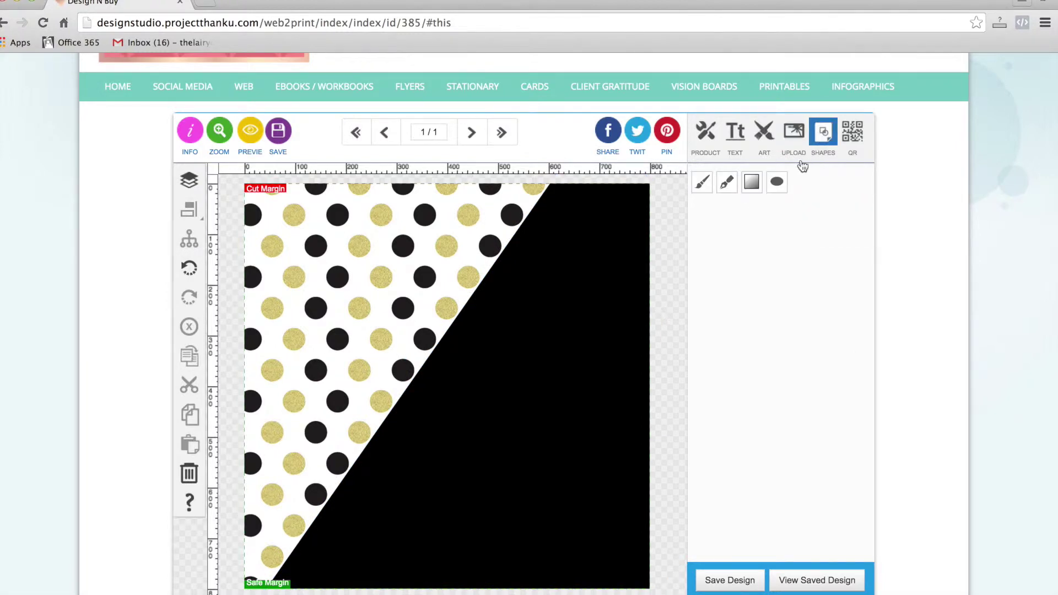
click(752, 183)
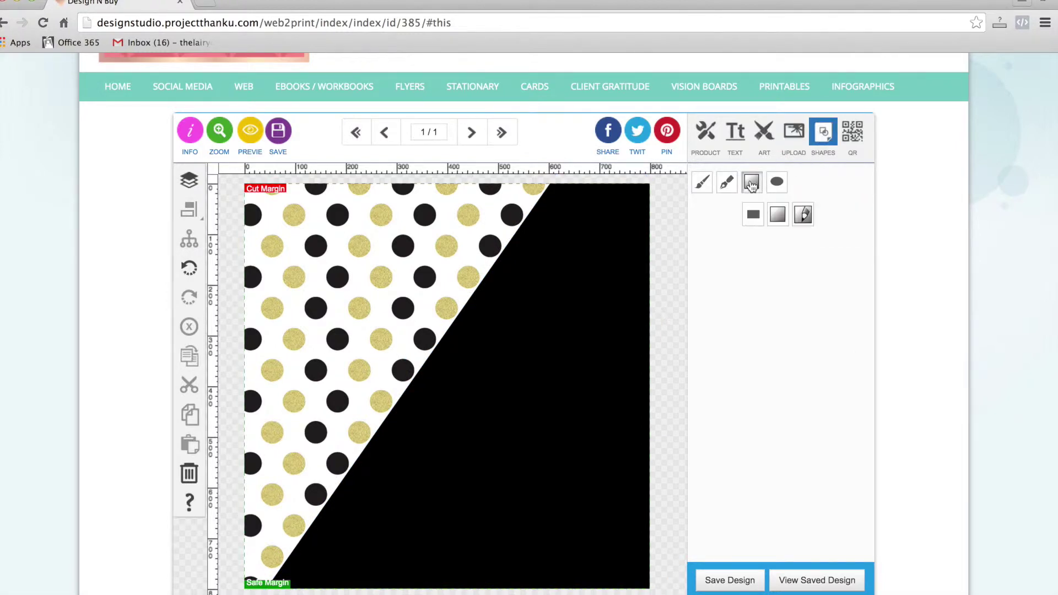
click(752, 216)
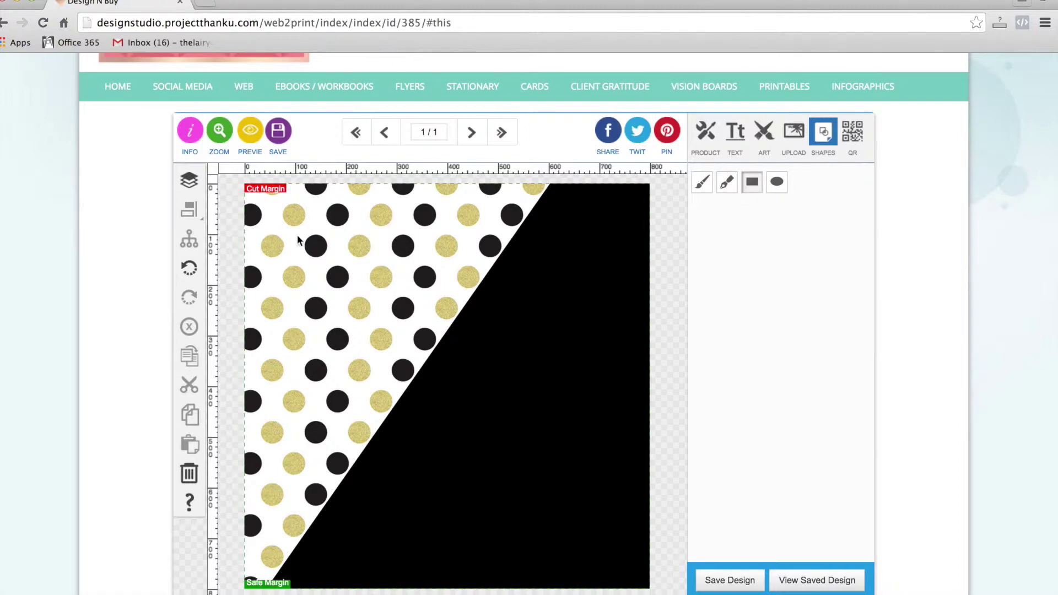
mouse_move(363, 290)
mouse_down()
mouse_move(532, 411)
mouse_move(581, 461)
mouse_up()
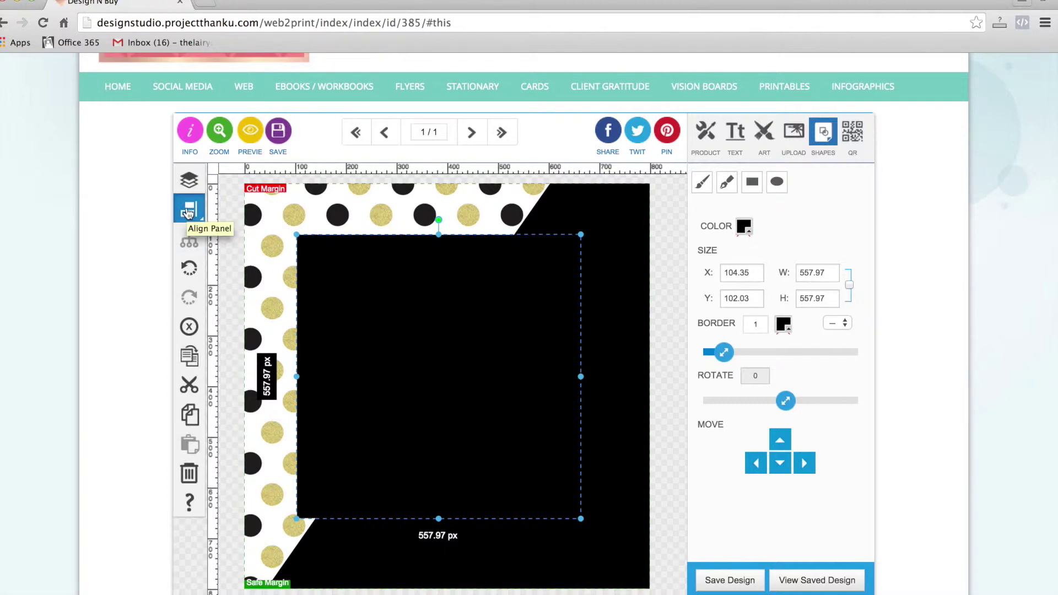
Centre the new black square horizontally and vertically relative to the page and deselect it.
click(188, 212)
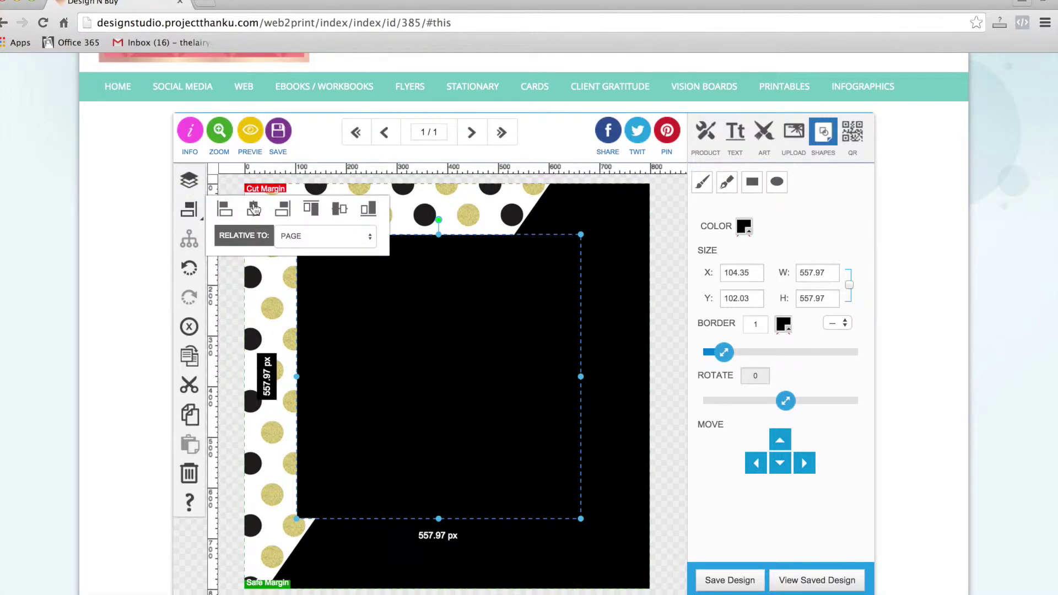
click(254, 210)
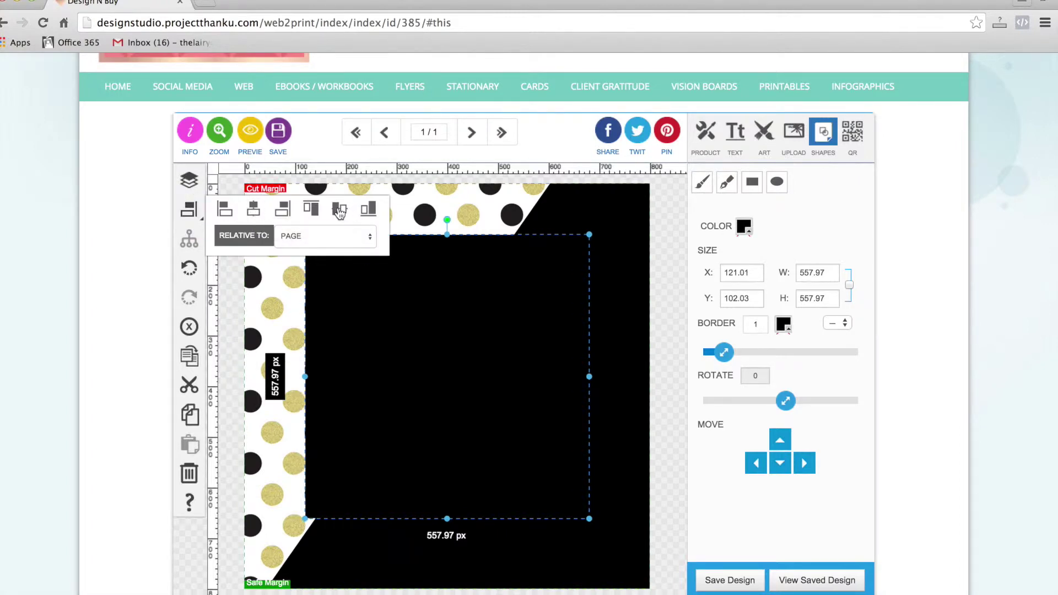
click(339, 211)
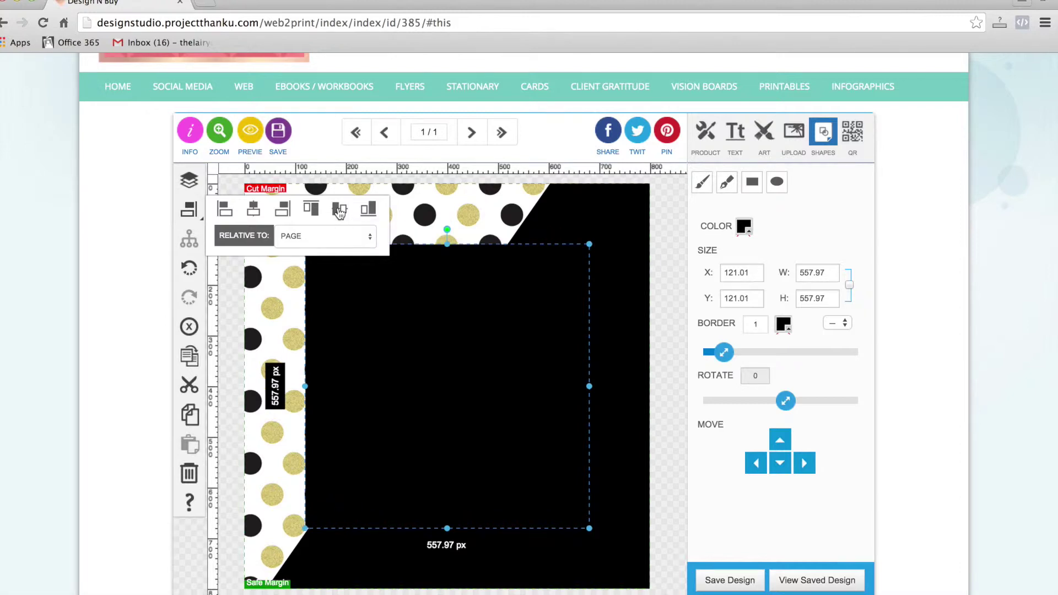
click(660, 224)
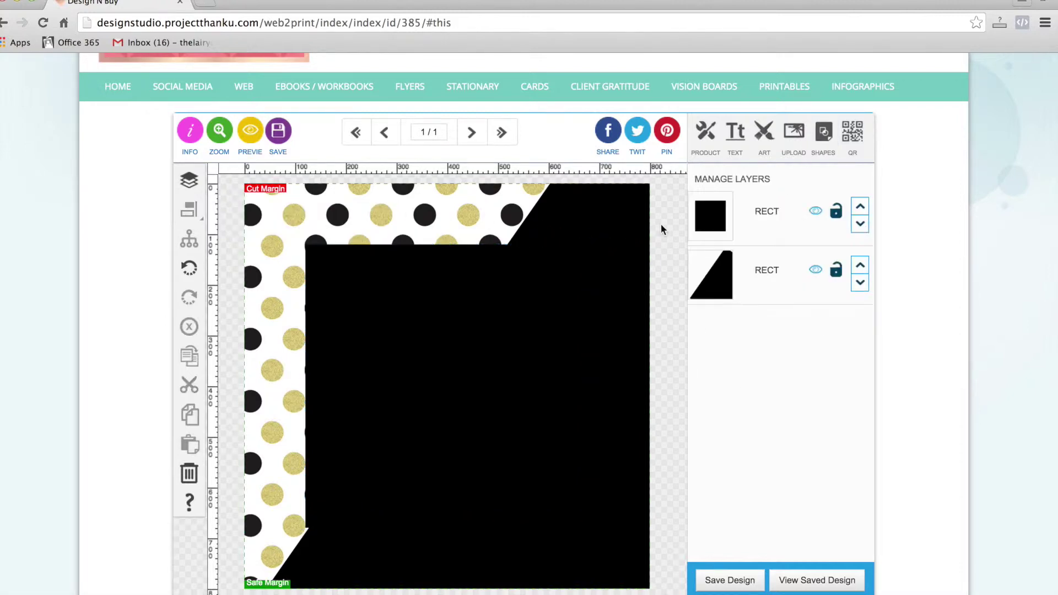
Fill the centred black square with hex colour fcbd9c, copied from the open text note.
click(468, 317)
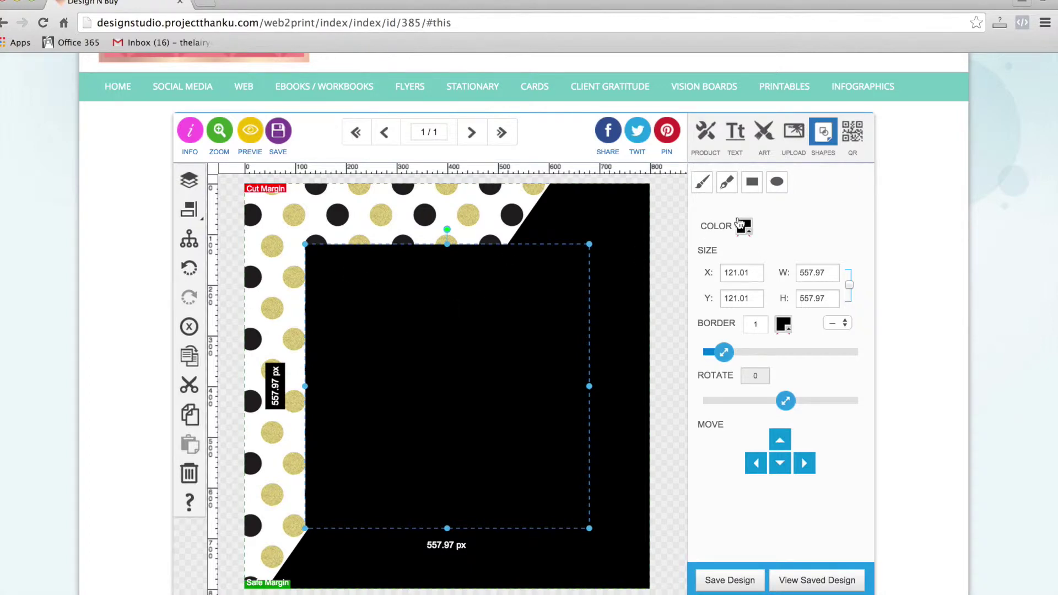
click(743, 227)
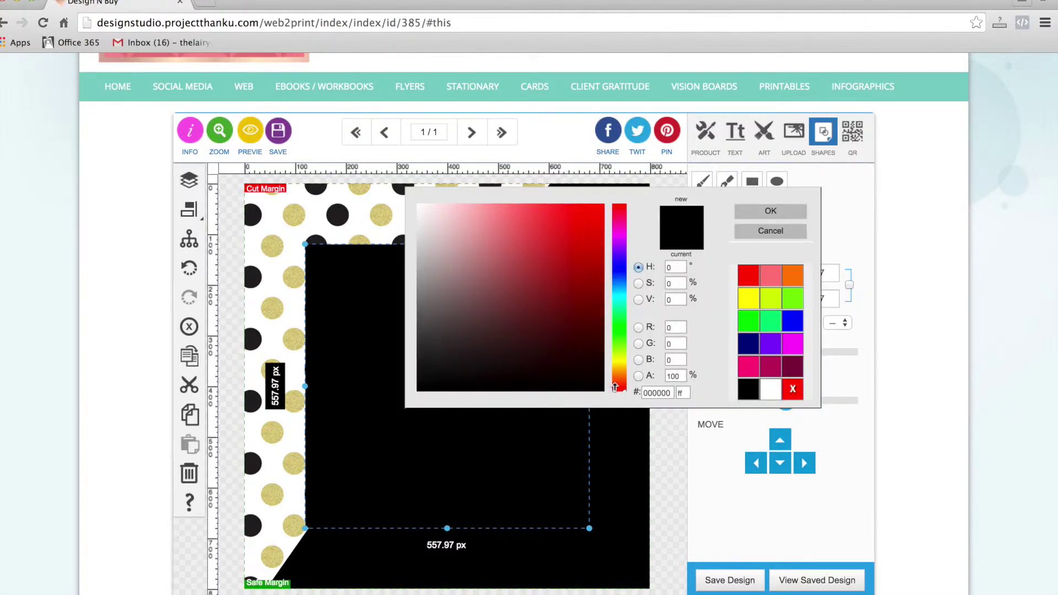
drag(615, 384, 617, 347)
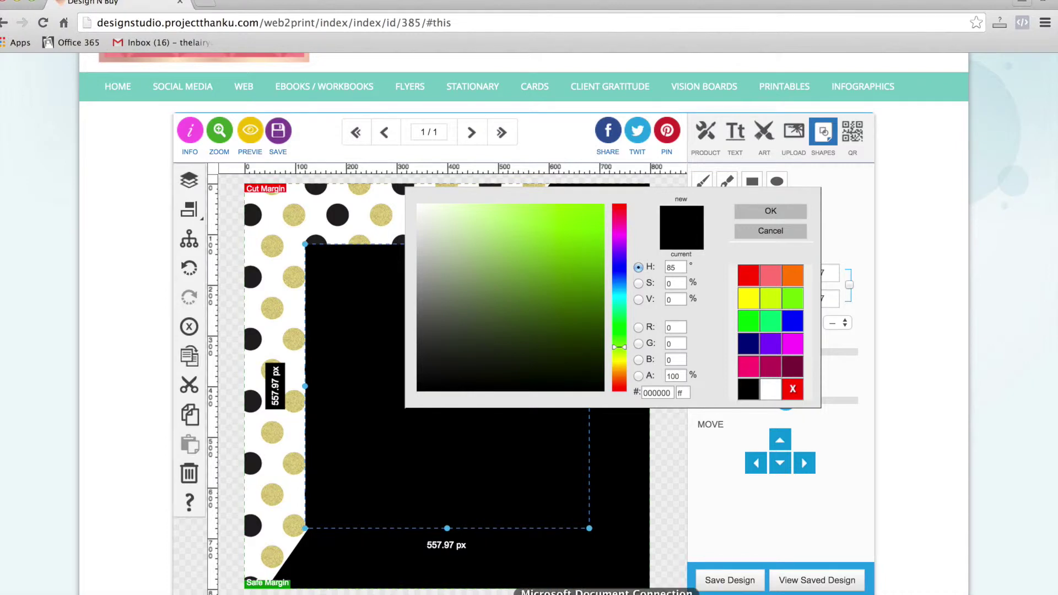
click(646, 593)
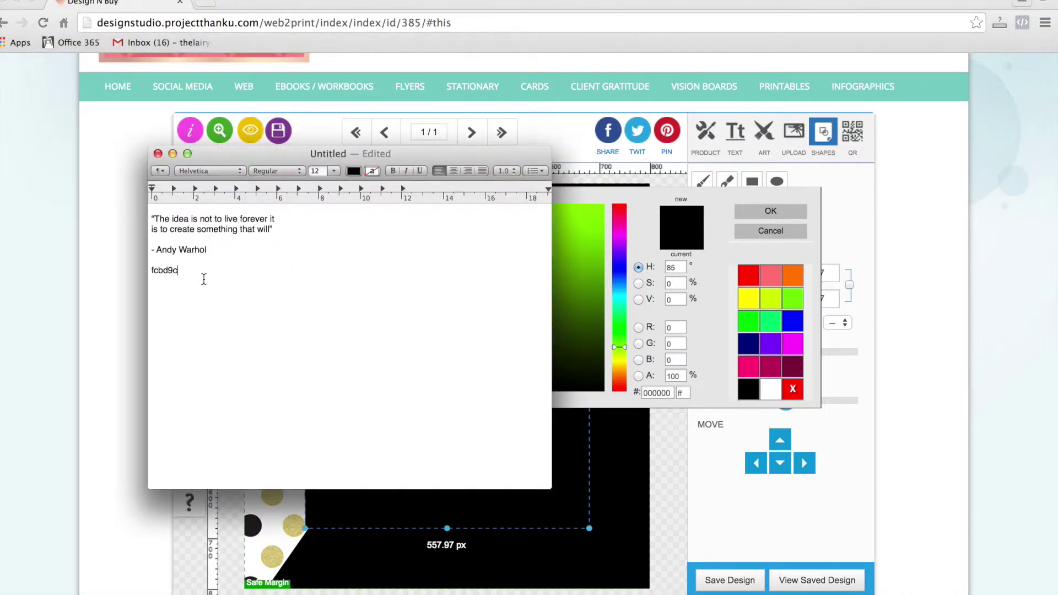
double_click(163, 270)
key(super+c)
click(631, 219)
double_click(659, 393)
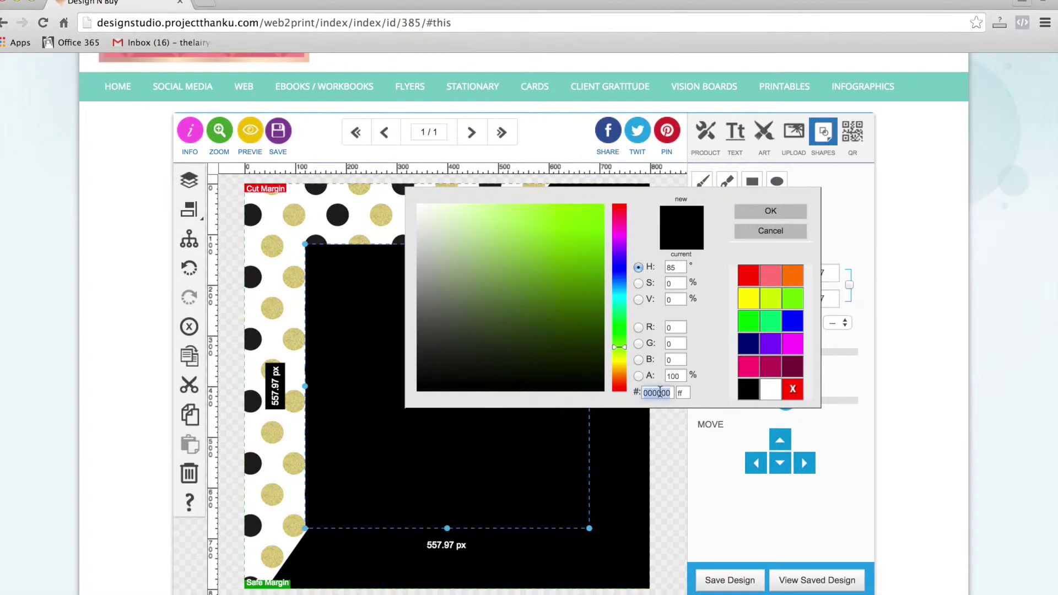
key(super+v)
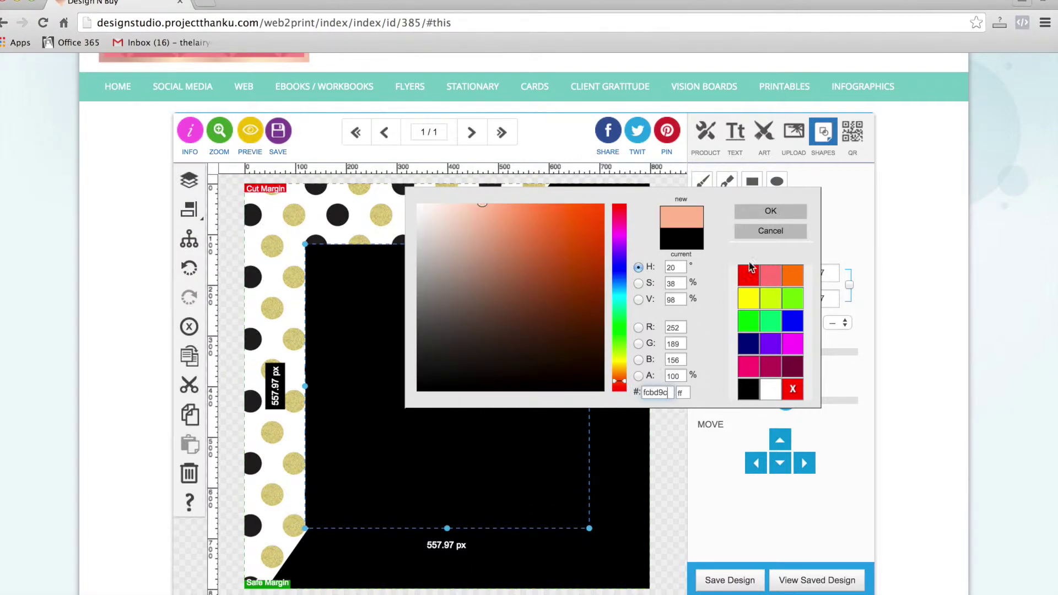
click(770, 211)
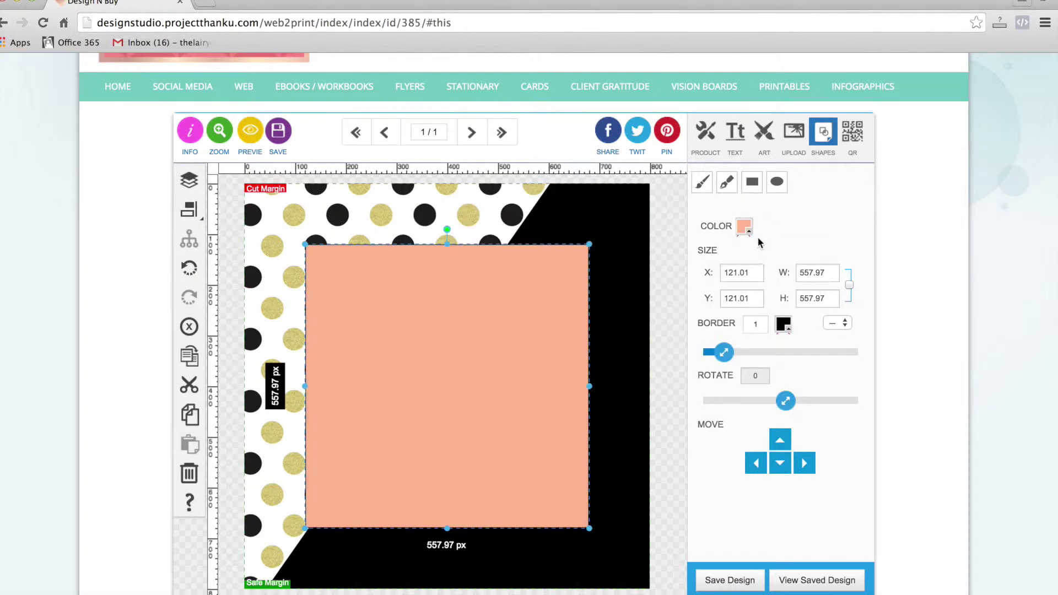
Set the peach square's border width to 0 and deselect it.
click(374, 240)
click(374, 274)
drag(723, 353, 686, 358)
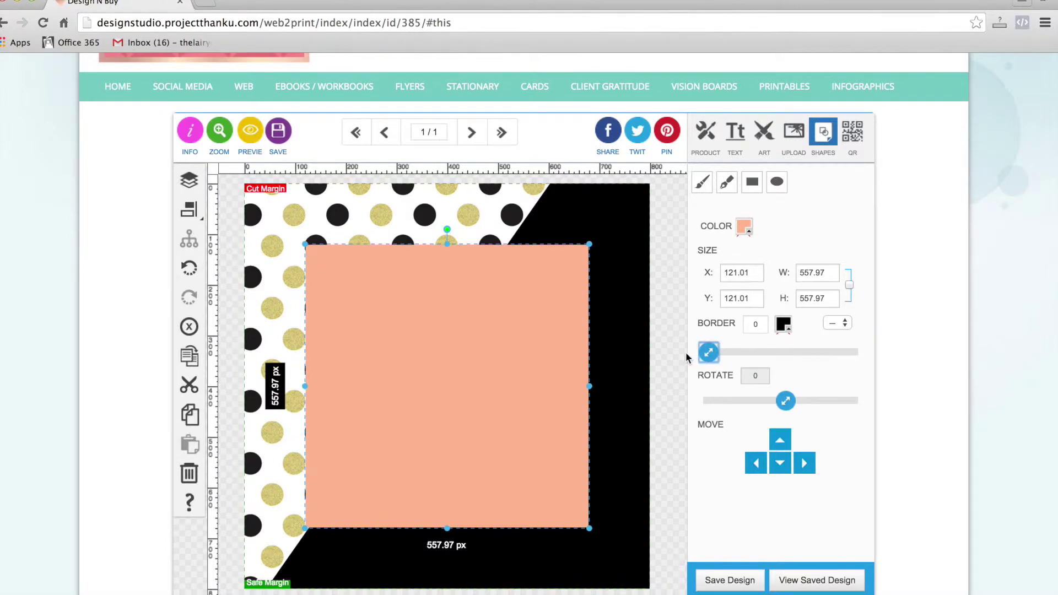
click(666, 312)
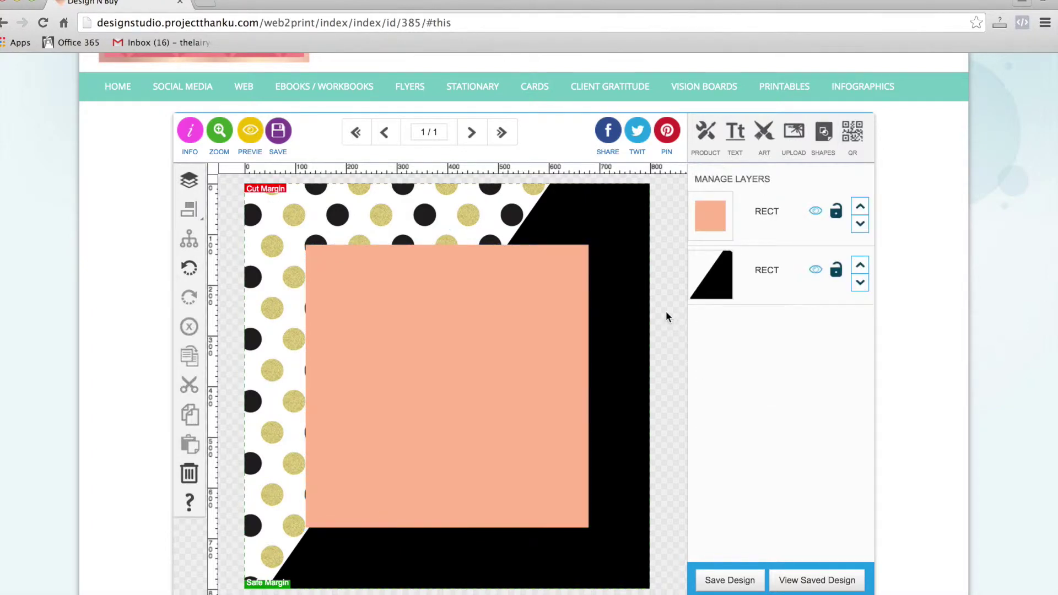
Shrink the peach square to about 538 × 538 px and recentre it both ways relative to the page, leaving it deselected.
click(534, 319)
drag(304, 243, 315, 254)
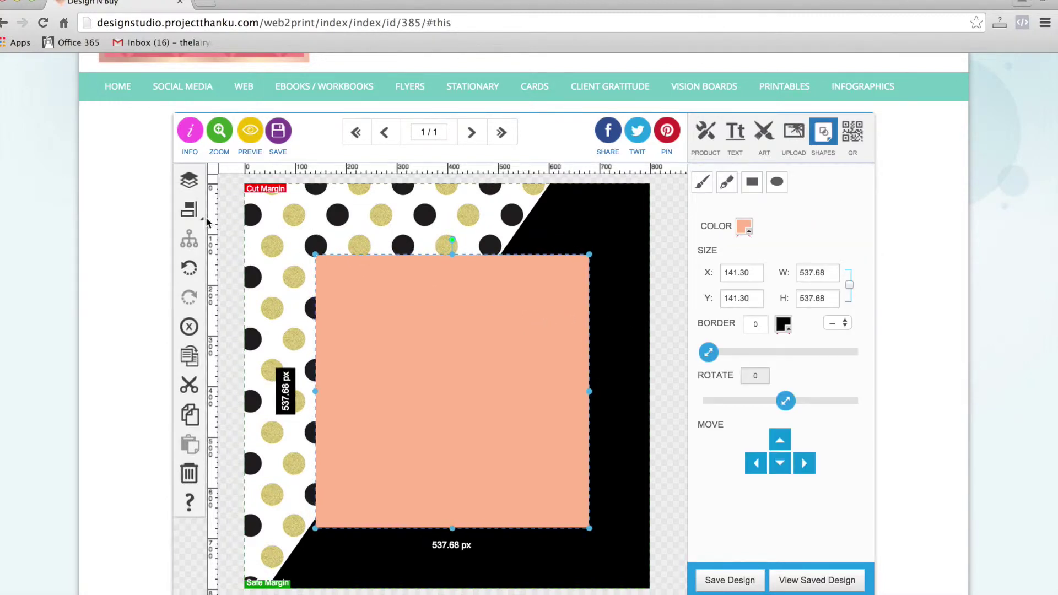
click(189, 209)
click(254, 209)
click(339, 209)
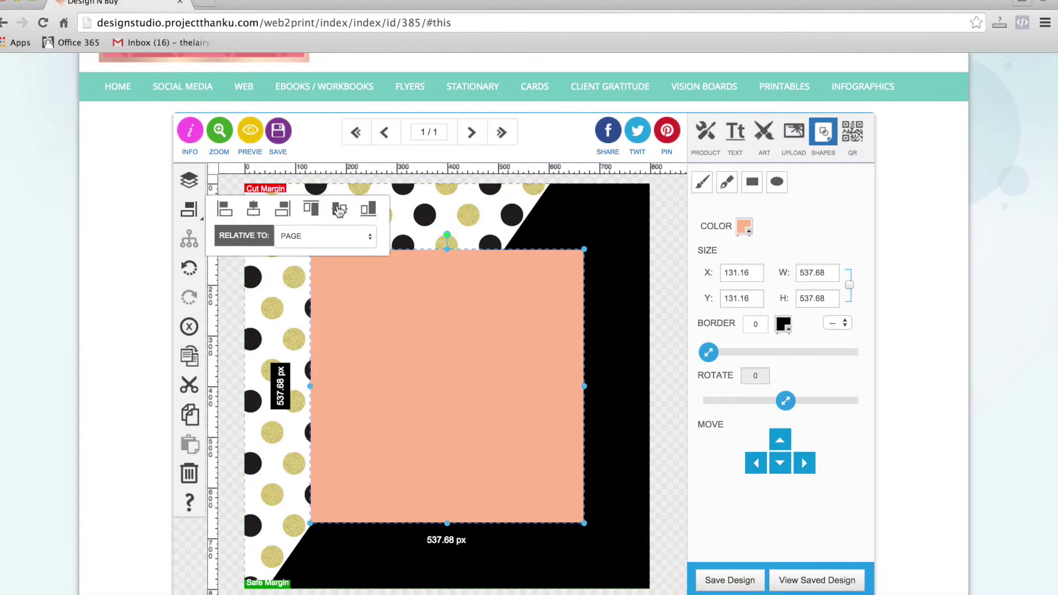
click(659, 275)
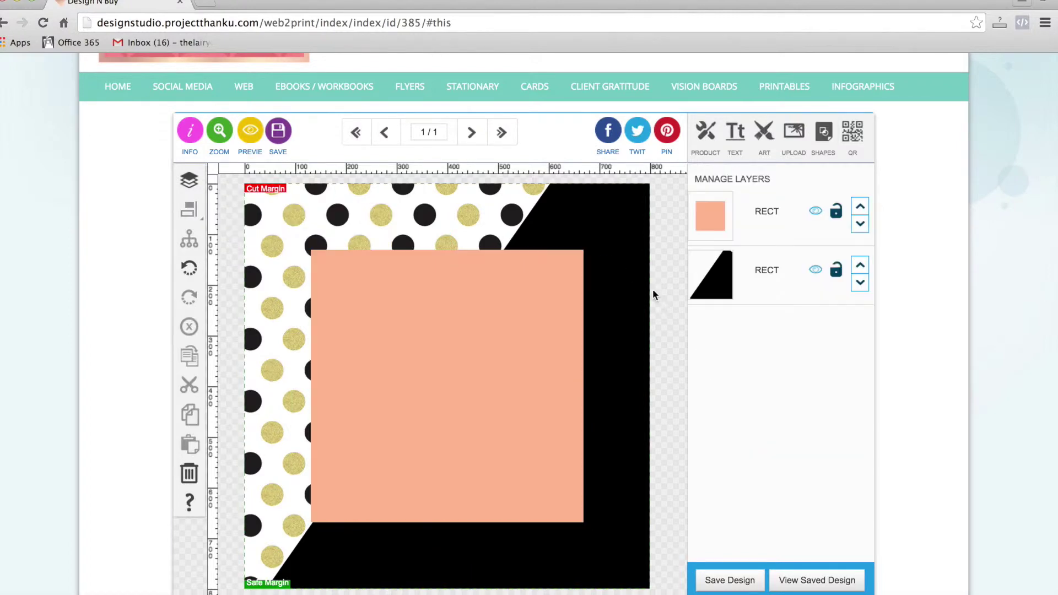
Extend the rotated black rectangle's diagonal edge slightly outward, to a height of about 641 px, and deselect it.
click(595, 365)
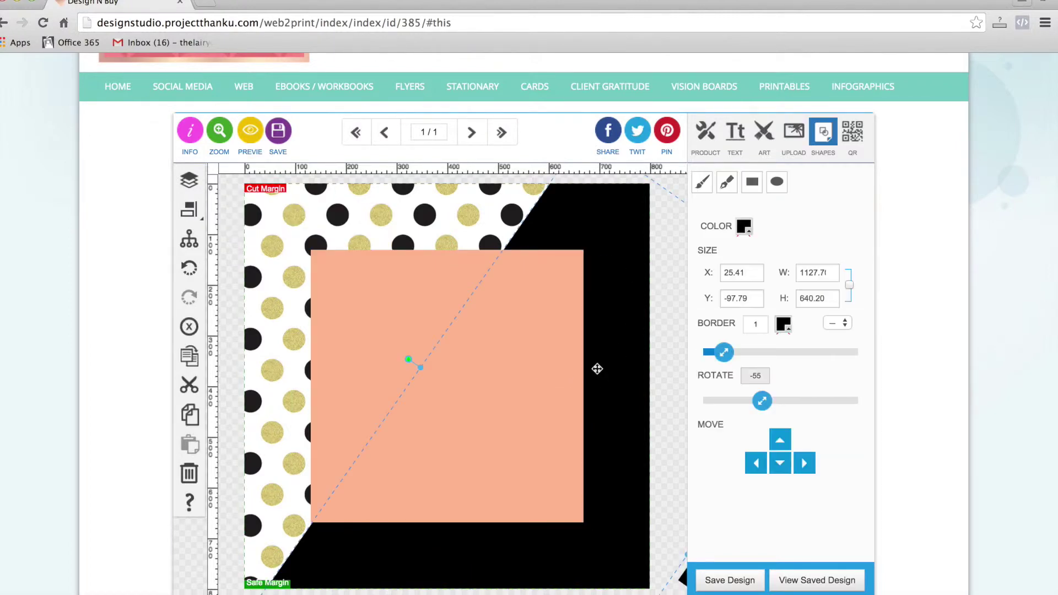
drag(419, 367, 418, 367)
click(668, 296)
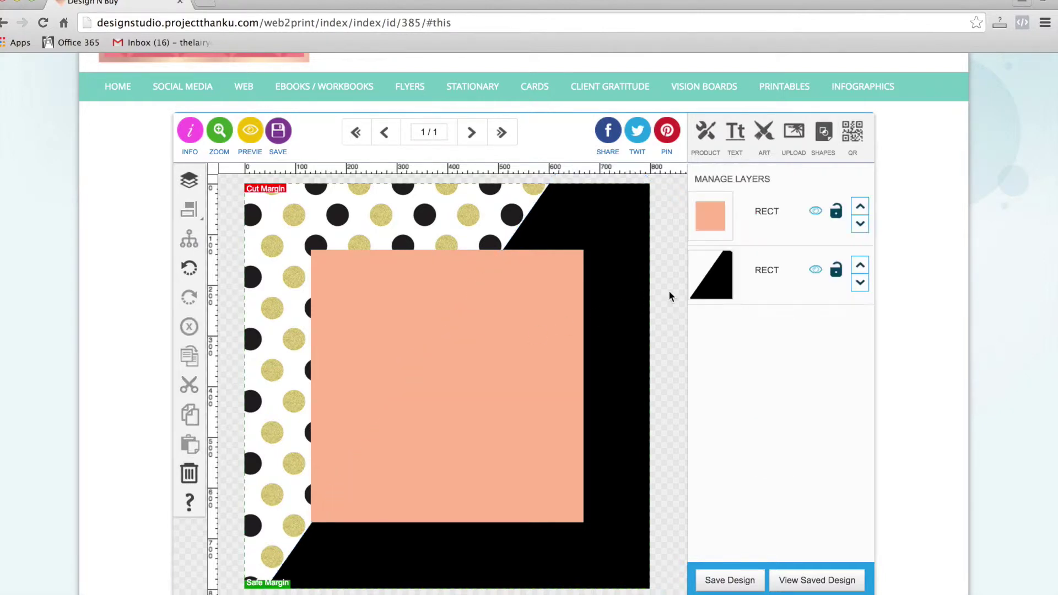
Duplicate the peach square and set the copy's fill to transparent.
click(487, 290)
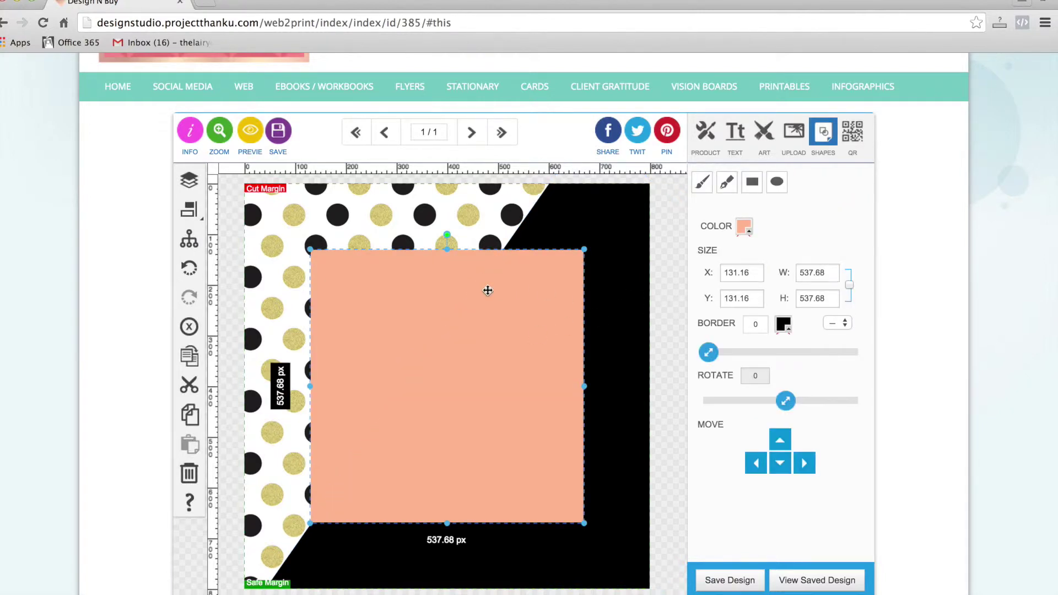
click(189, 357)
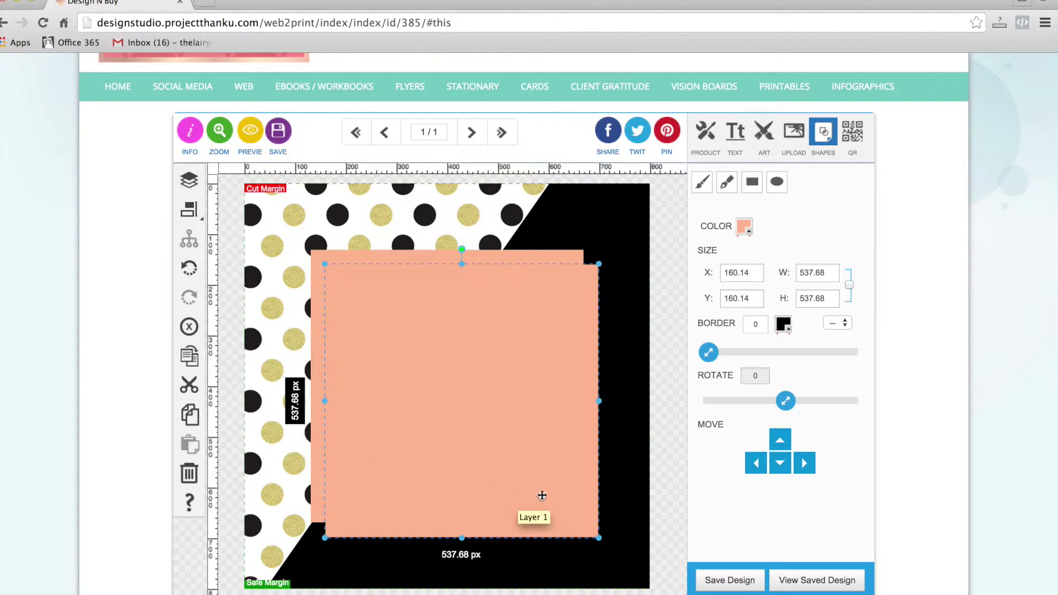
click(742, 227)
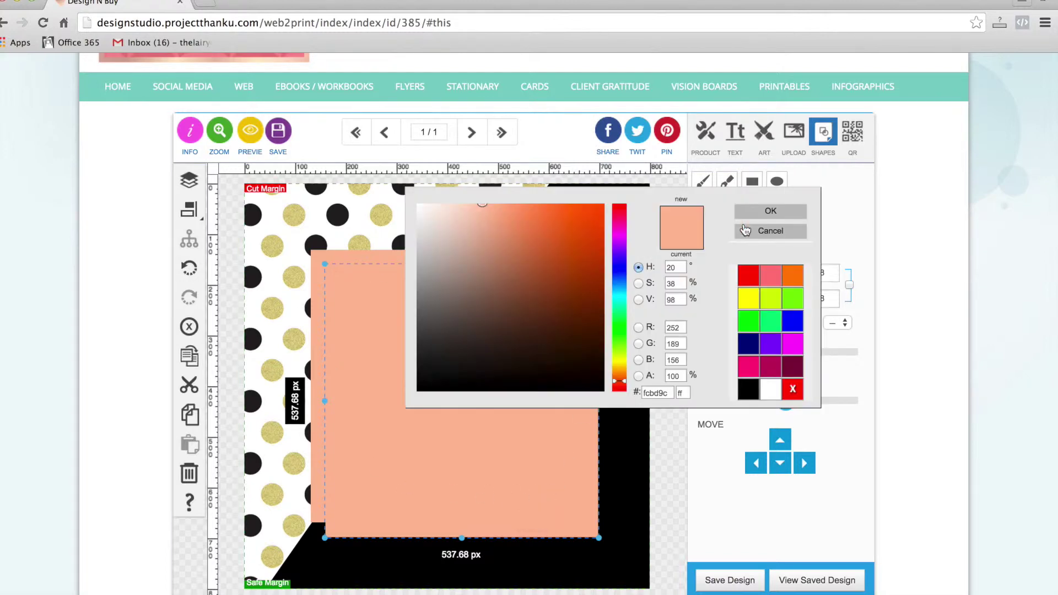
click(792, 390)
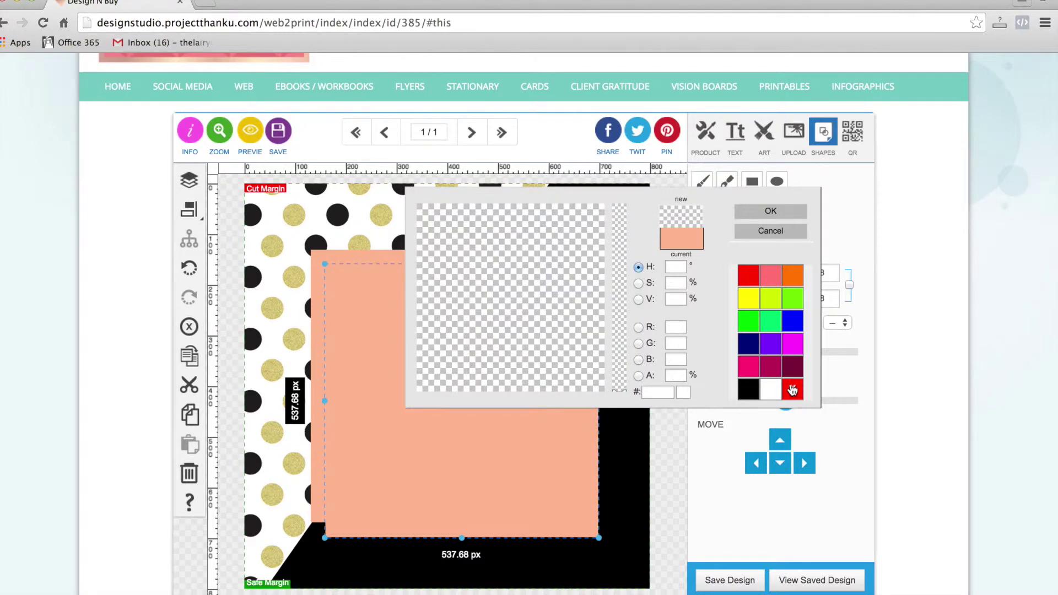
click(767, 214)
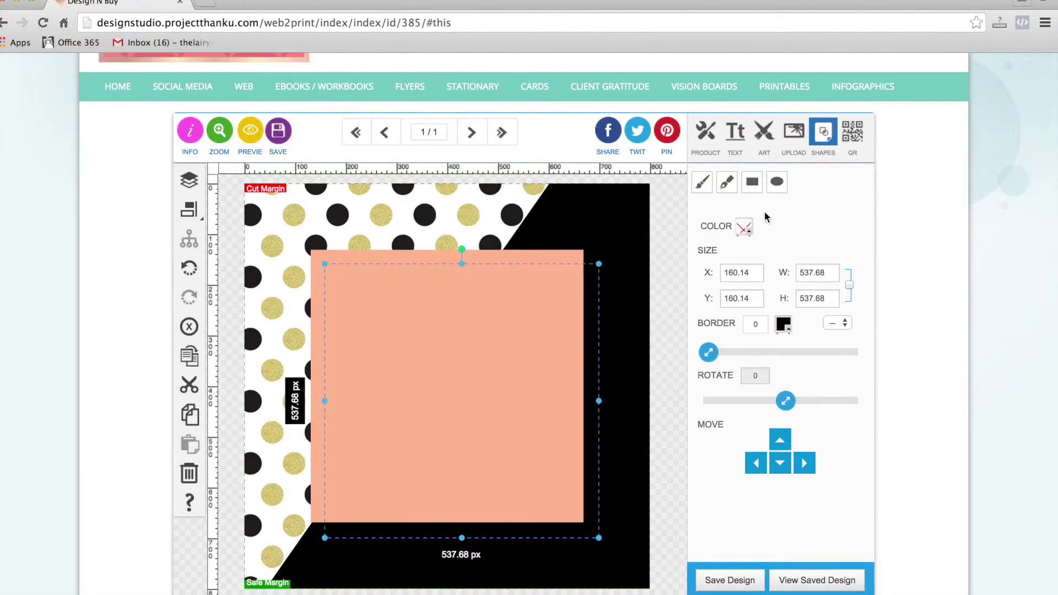
Give the unfilled copy a black border 2 px wide.
click(782, 326)
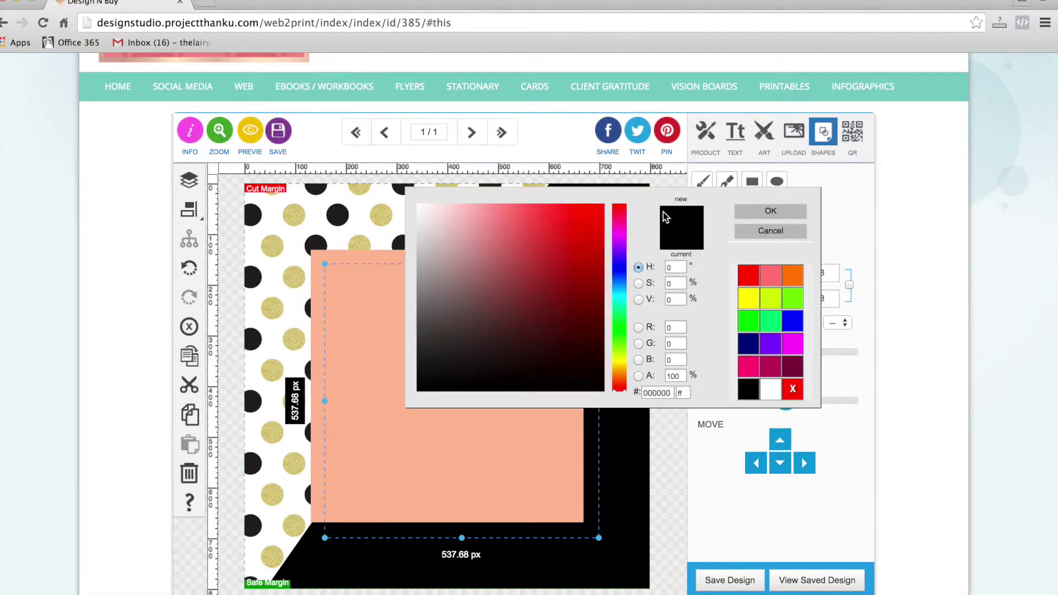
click(761, 214)
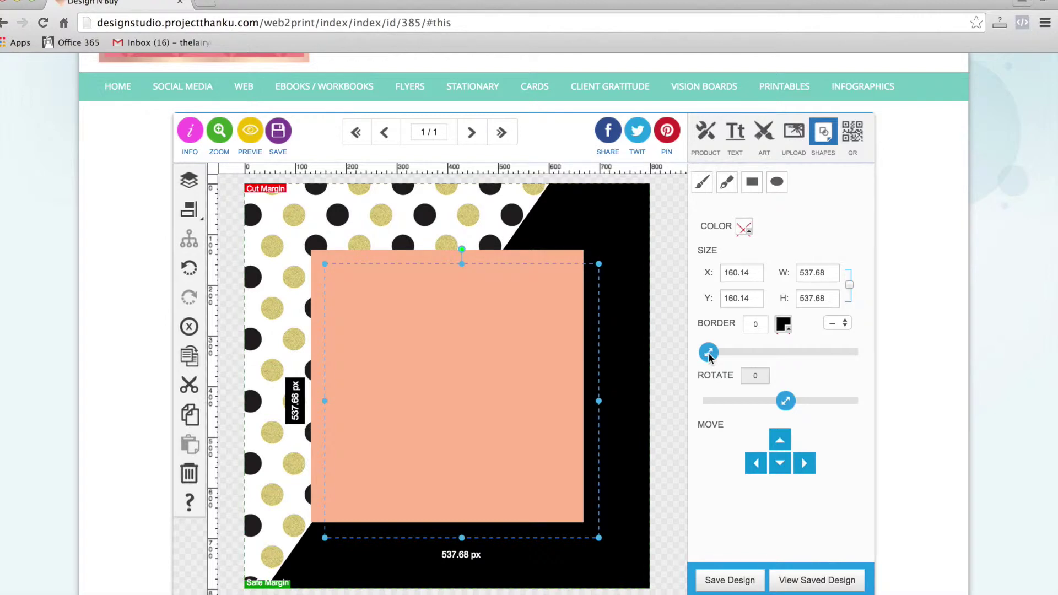
drag(710, 355, 730, 356)
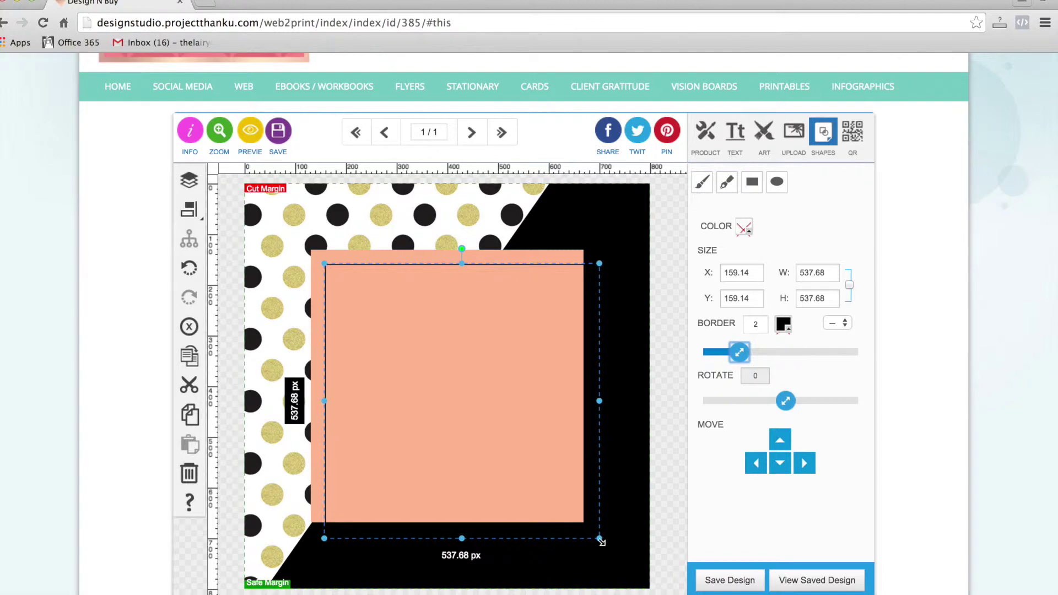
Shrink the outlined square to about 506 × 506 px and centre it horizontally and vertically relative to the page, leaving everything deselected.
drag(601, 541, 585, 527)
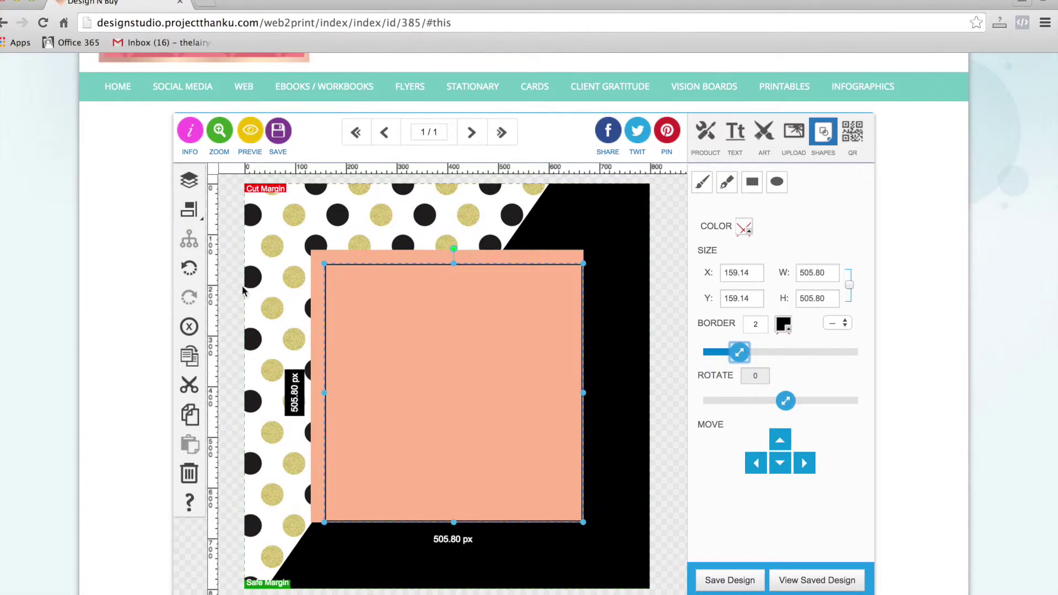
click(189, 209)
click(255, 211)
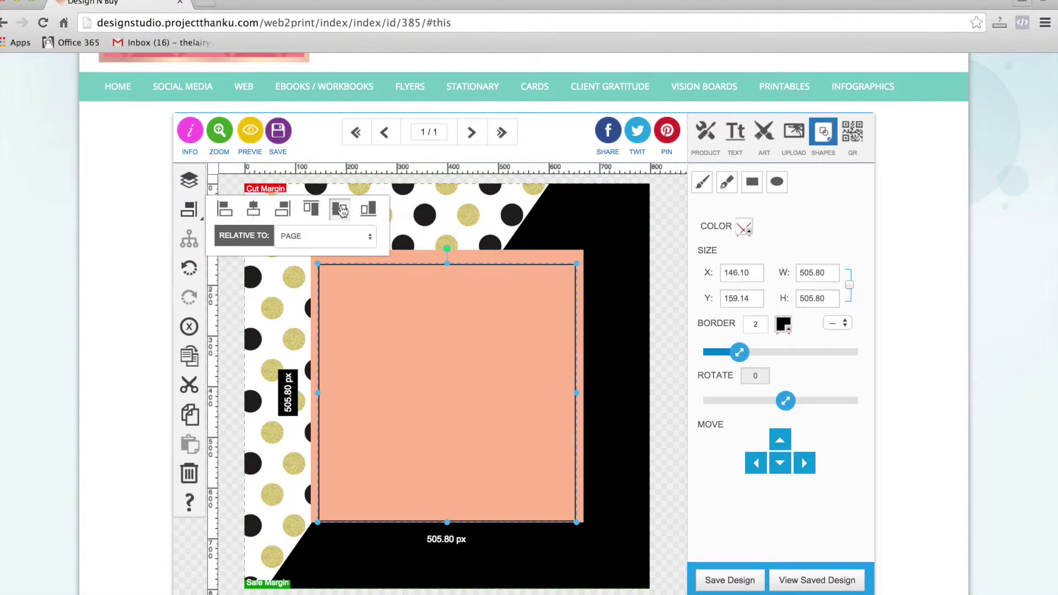
click(339, 209)
click(614, 340)
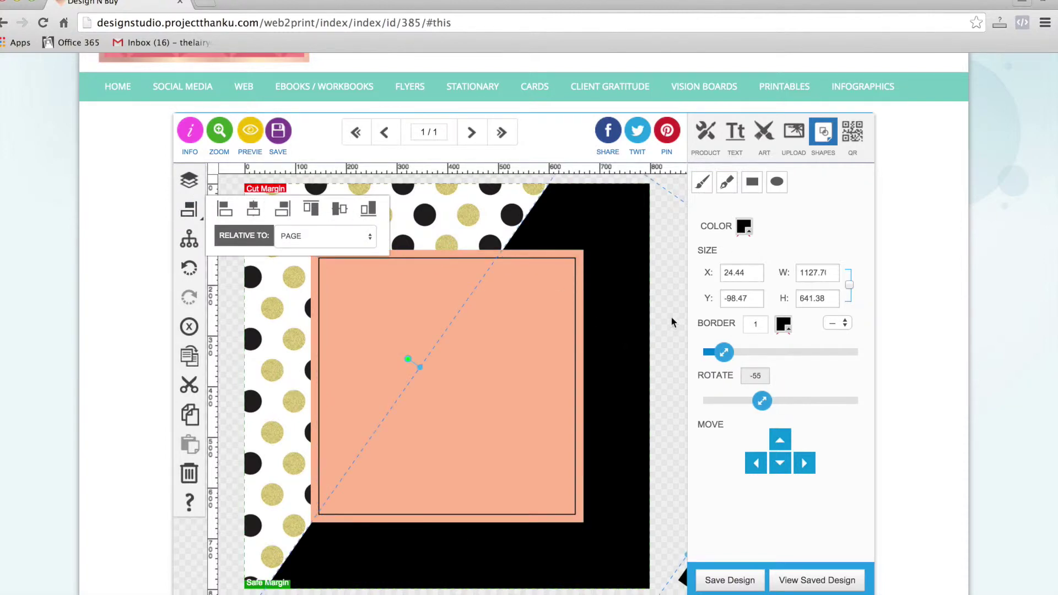
click(674, 191)
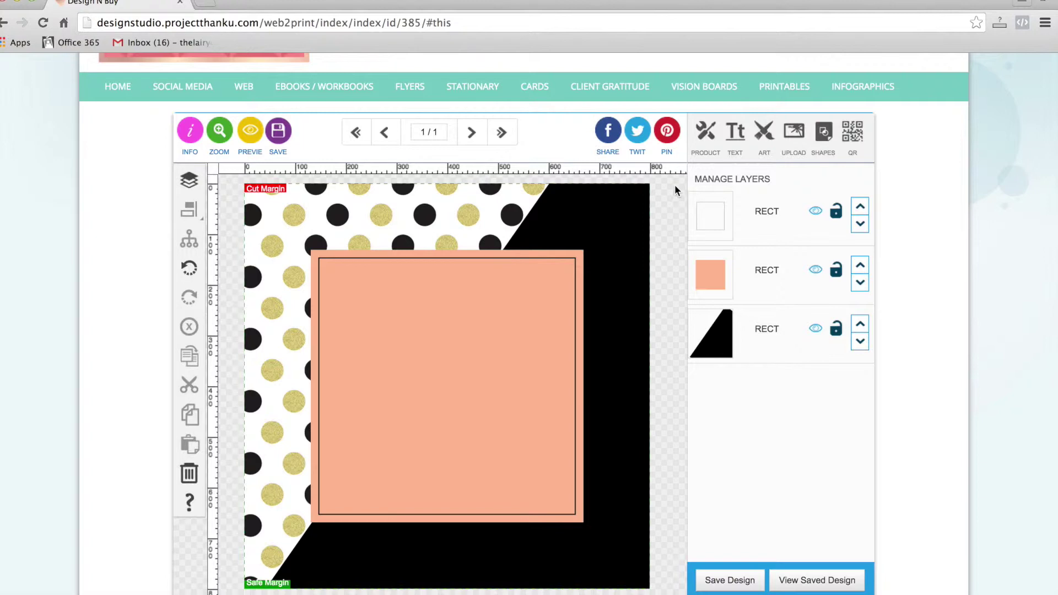
Add the quote “The idea is not to live forever it is to create something that will” - Andy Warhol, copied from the text note.
click(736, 132)
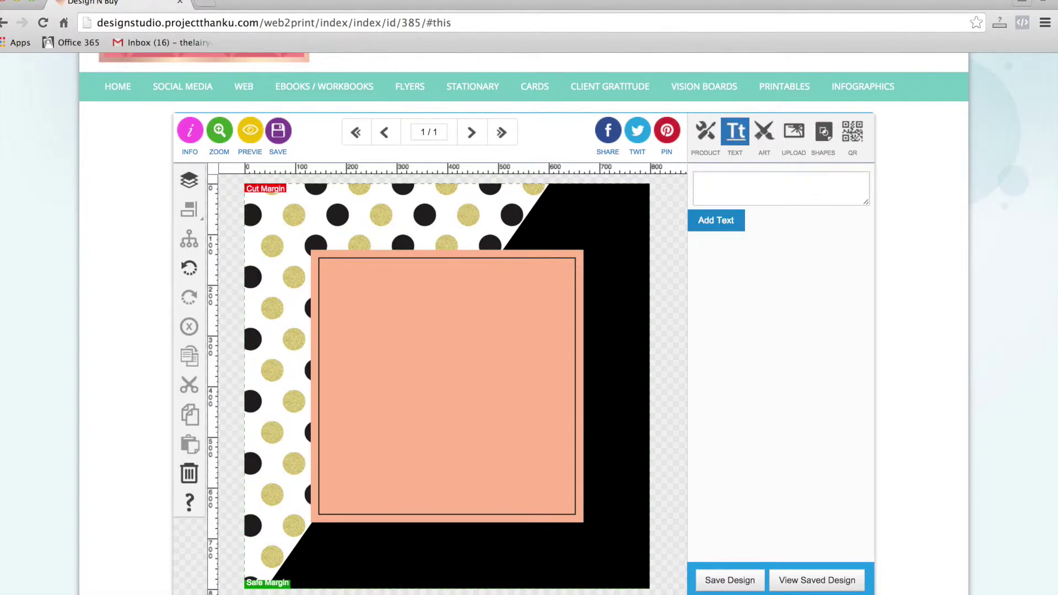
click(646, 594)
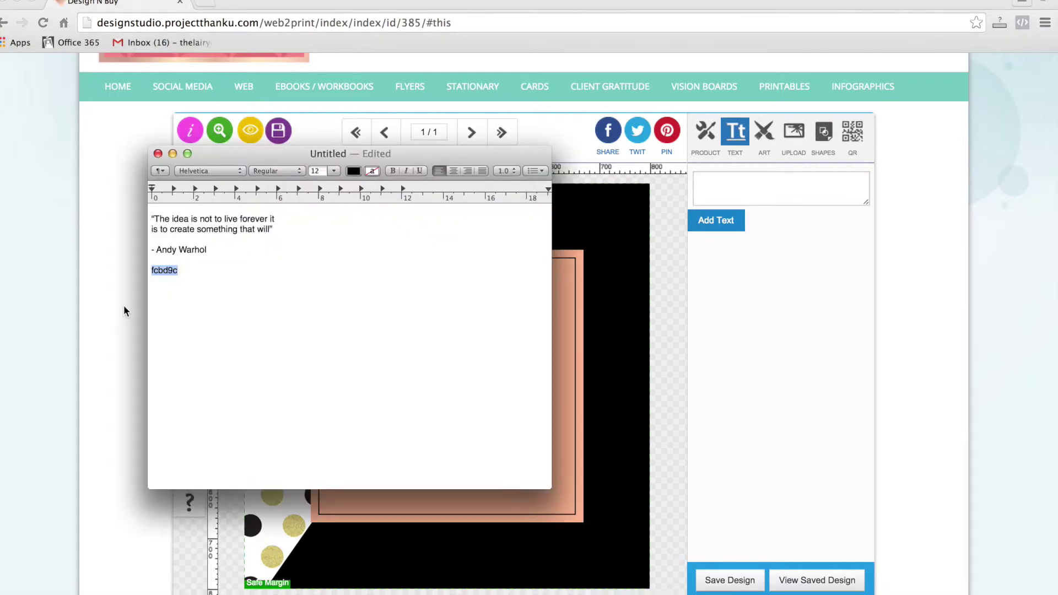
drag(213, 250, 131, 219)
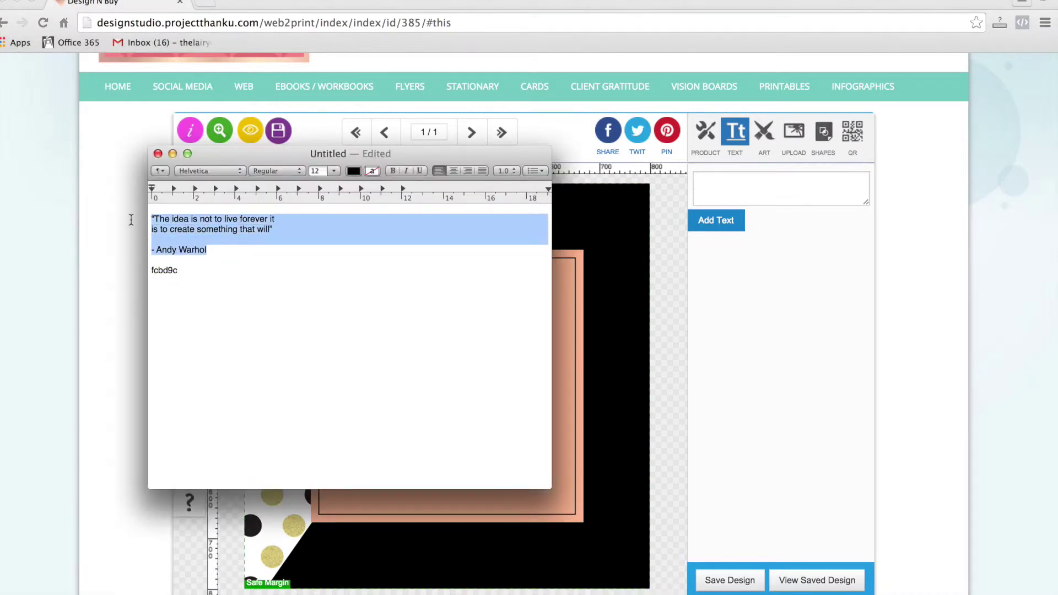
click(710, 175)
key(super+v)
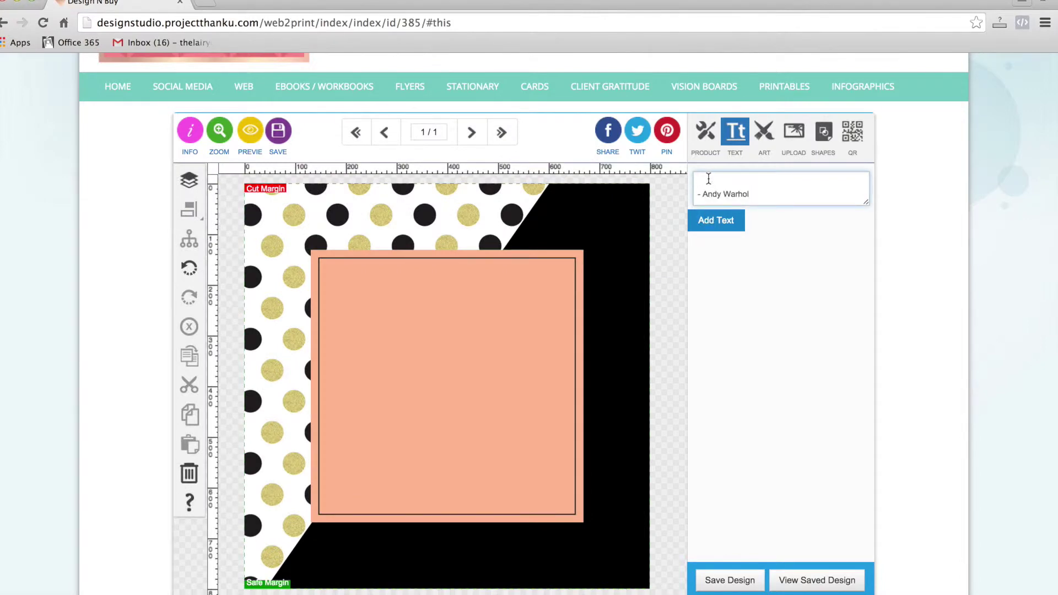
click(714, 224)
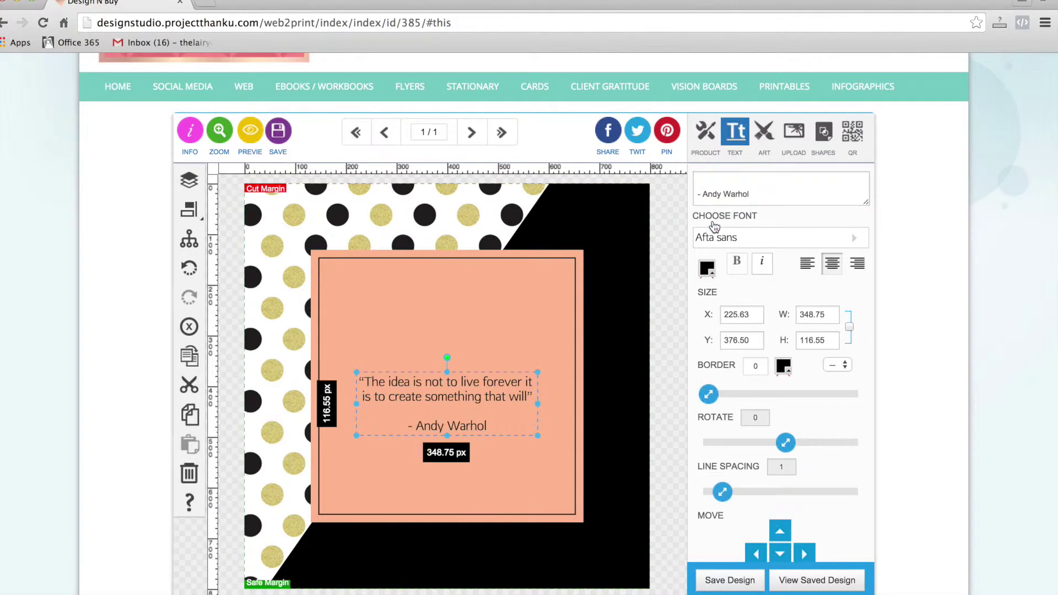
Centre the quote vertically relative to the page, nudge it up to Y about 306 px and deselect it.
drag(423, 394, 422, 356)
click(202, 223)
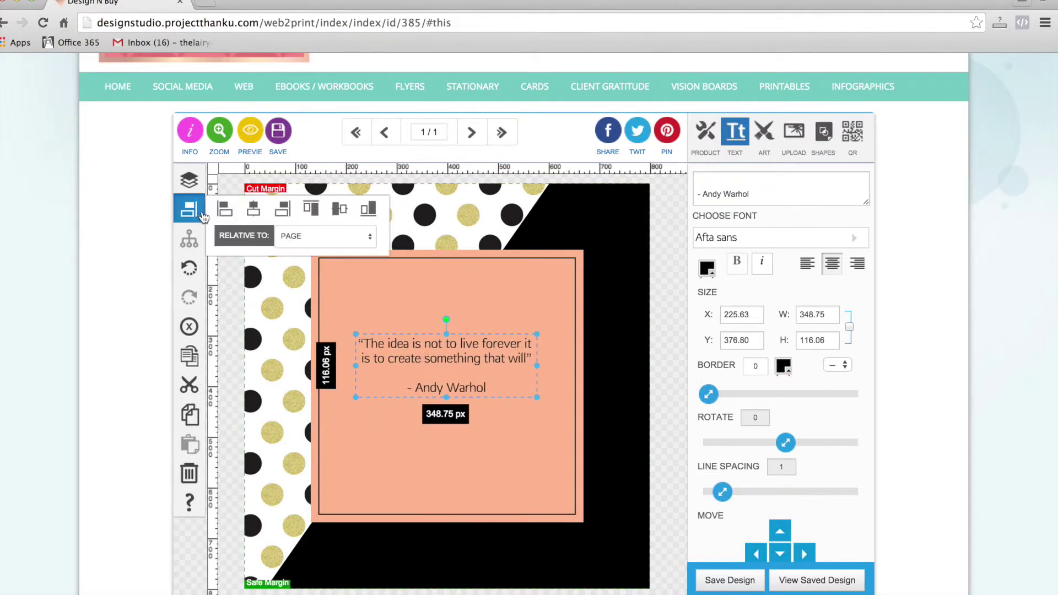
click(341, 208)
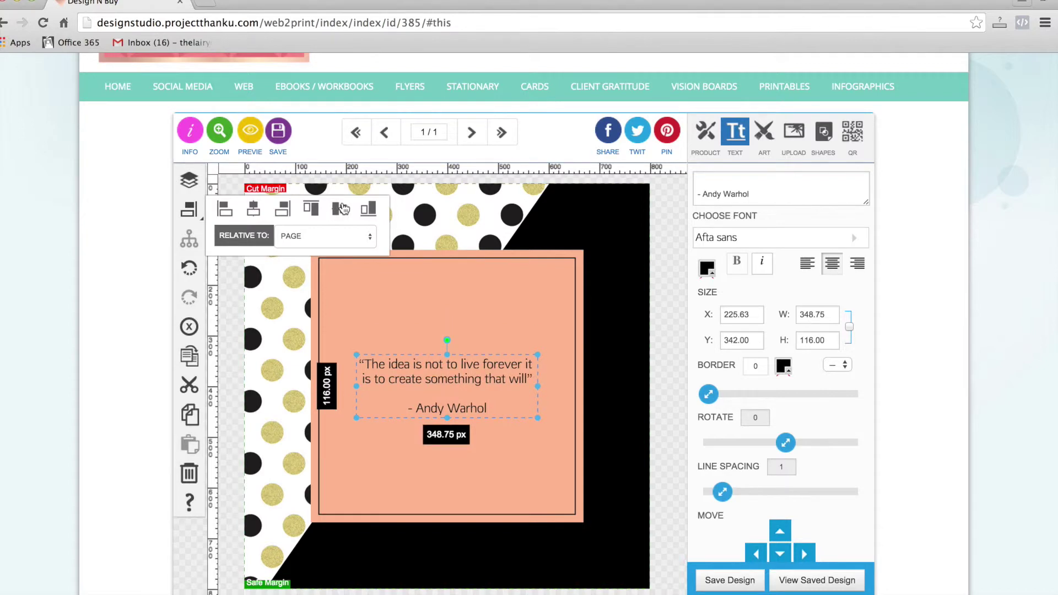
click(779, 532)
click(780, 532)
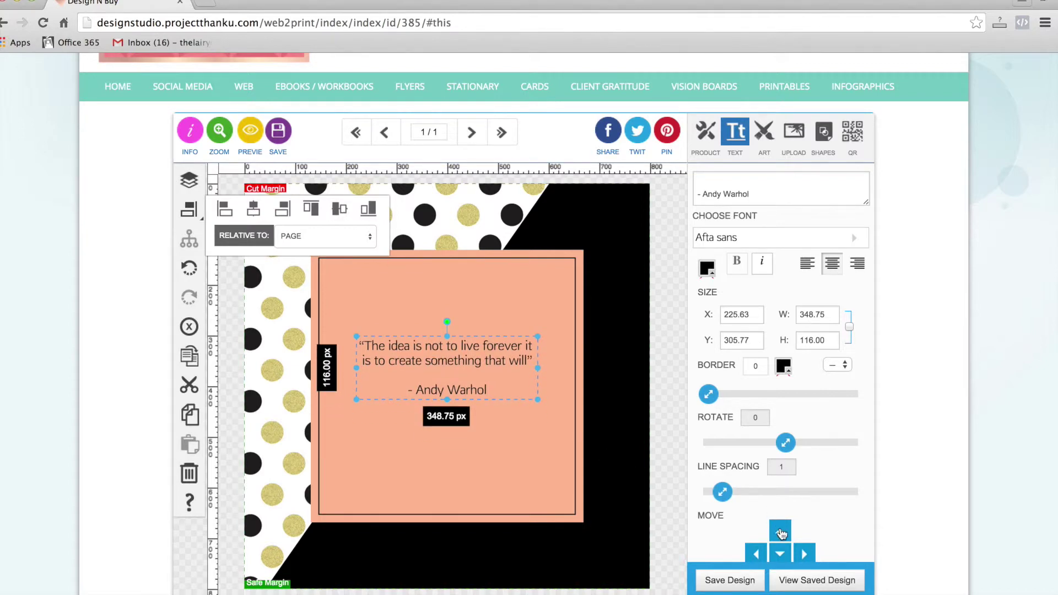
click(662, 375)
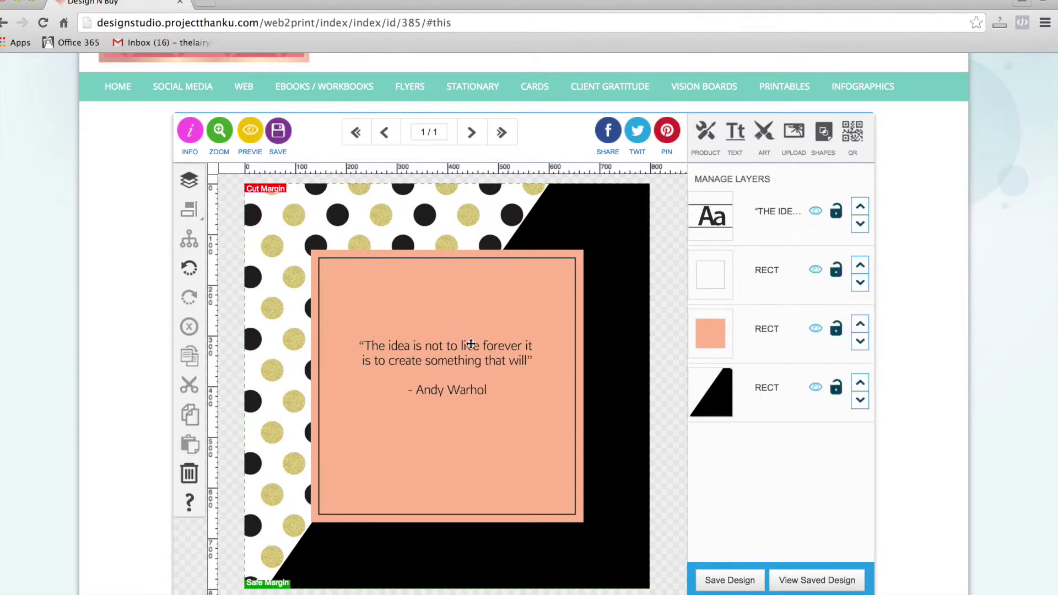
Change the quote text's font to Mathlete Skinny.
click(472, 364)
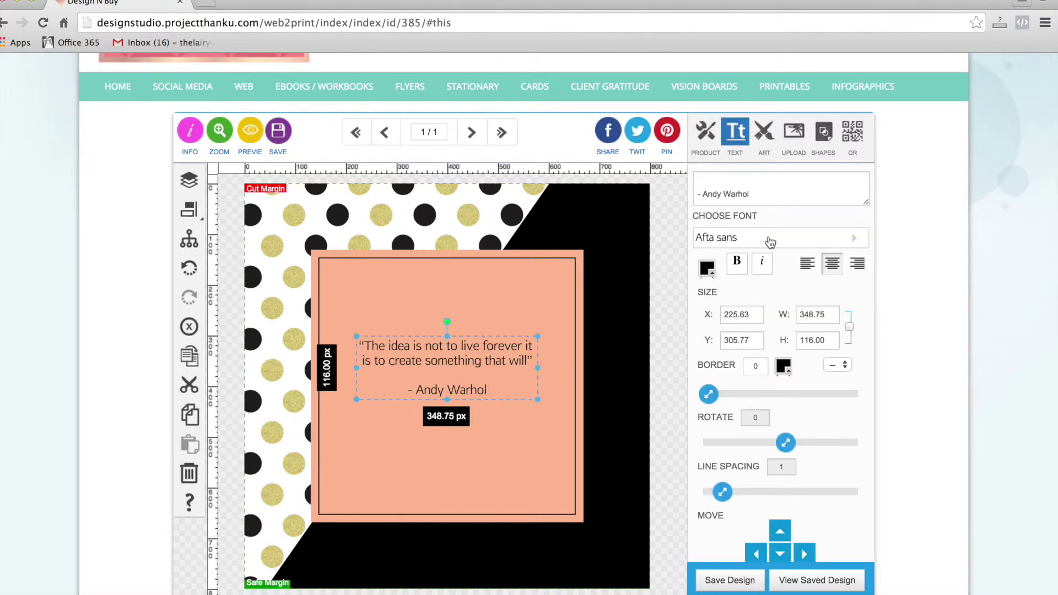
click(740, 238)
scroll(754, 292, down, 5)
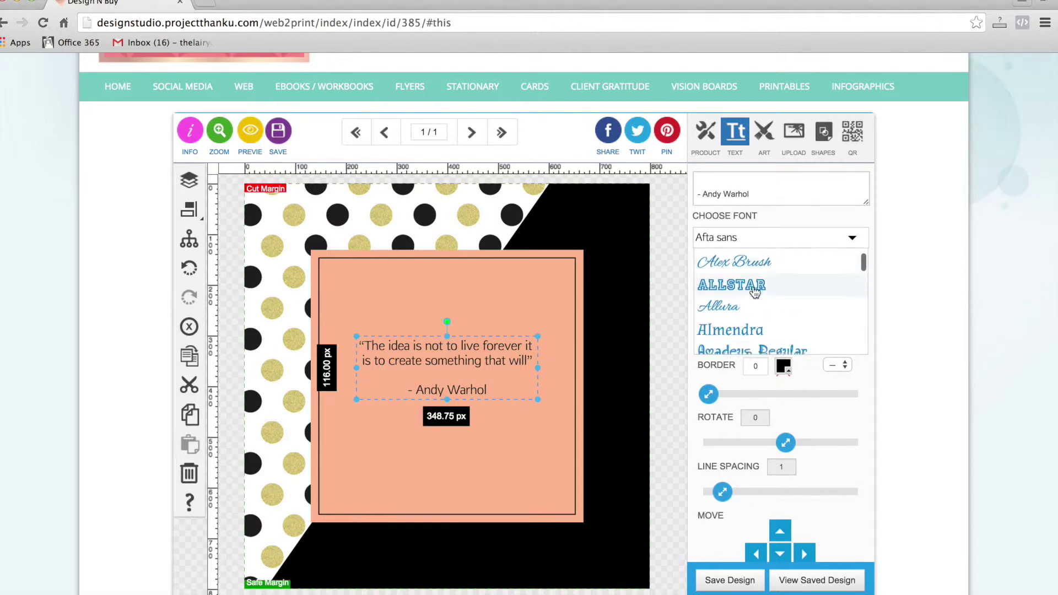
scroll(755, 292, down, 6)
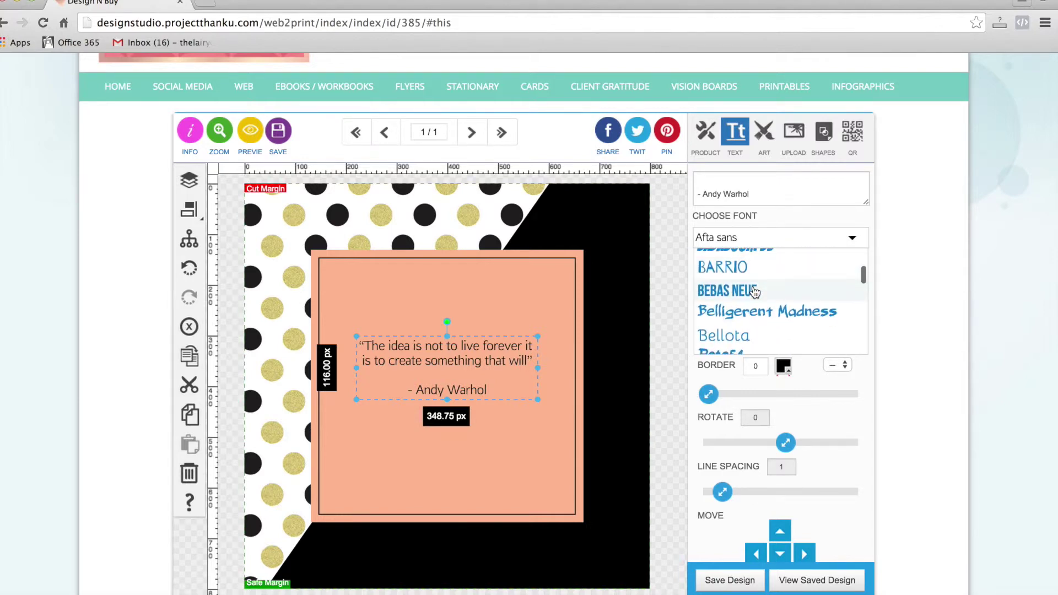
scroll(754, 292, down, 6)
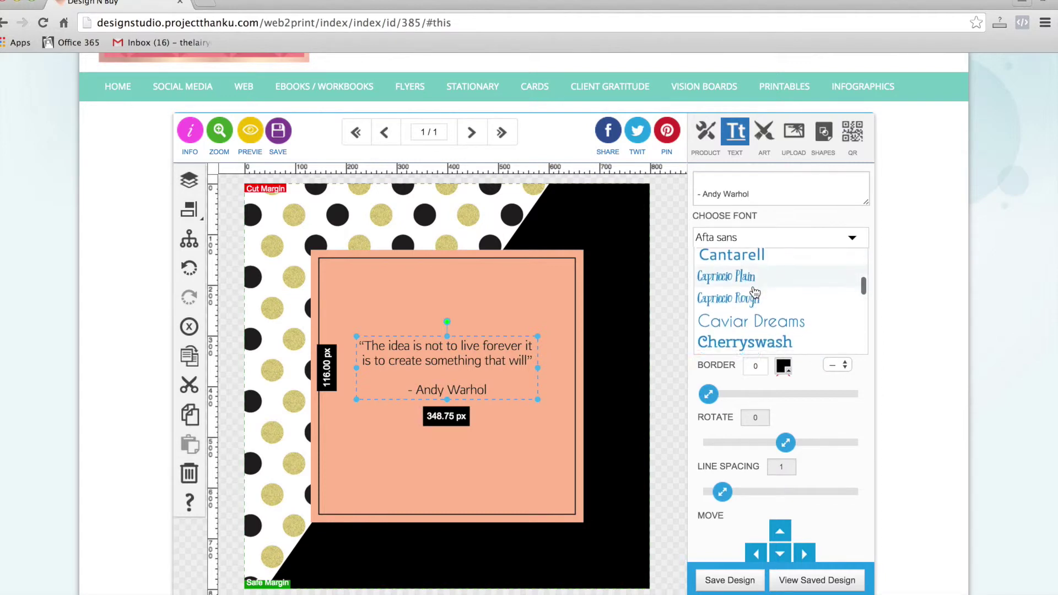
scroll(754, 292, down, 6)
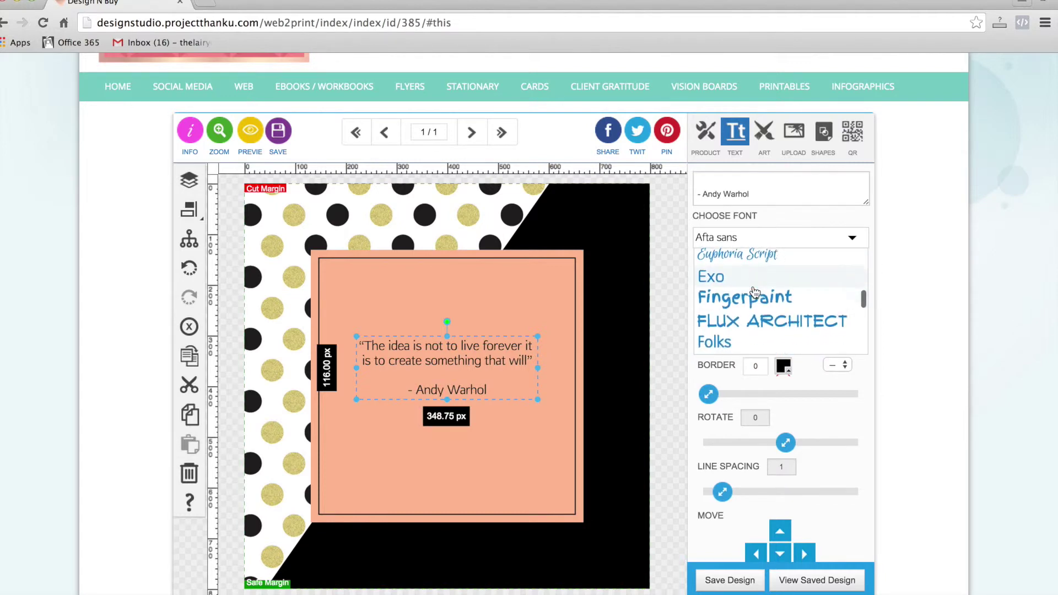
scroll(754, 292, down, 6)
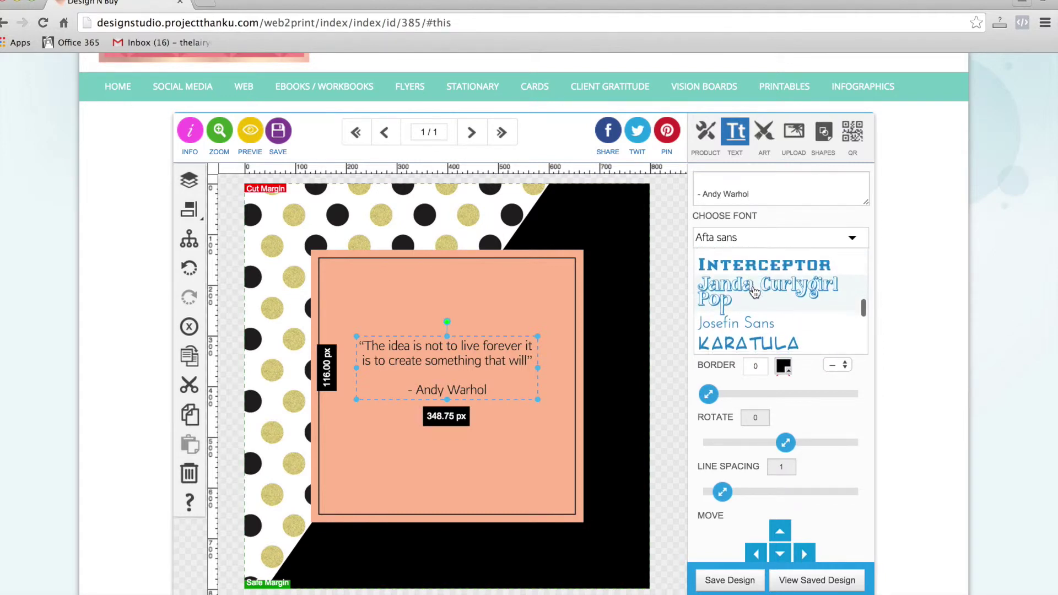
scroll(755, 292, down, 5)
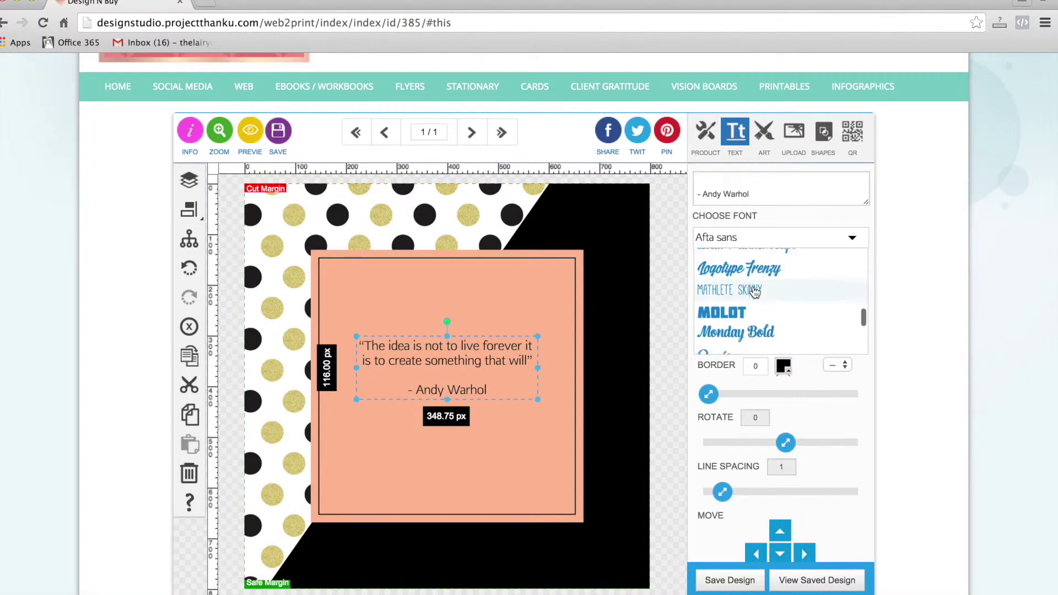
click(754, 286)
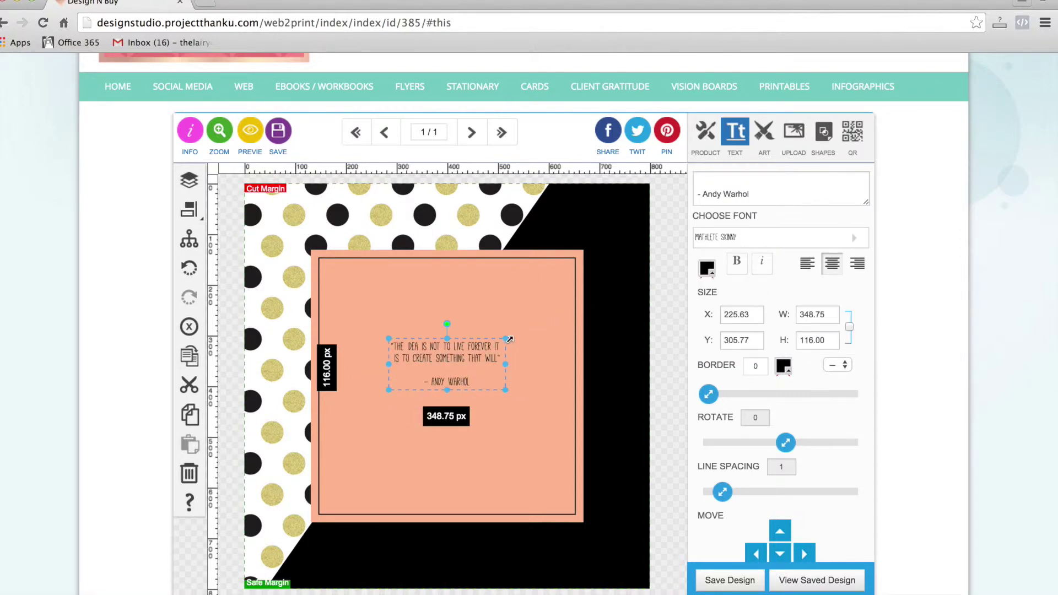
Enlarge the quote text on the peach square to about 349 × 147 px, keeping its proportions.
drag(507, 339, 543, 322)
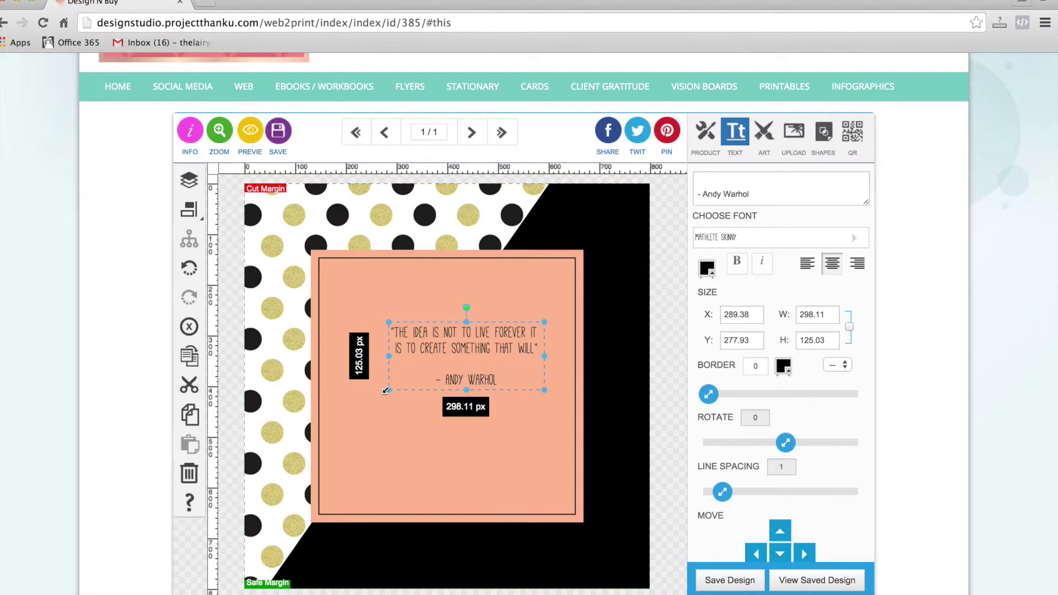
drag(389, 390, 331, 431)
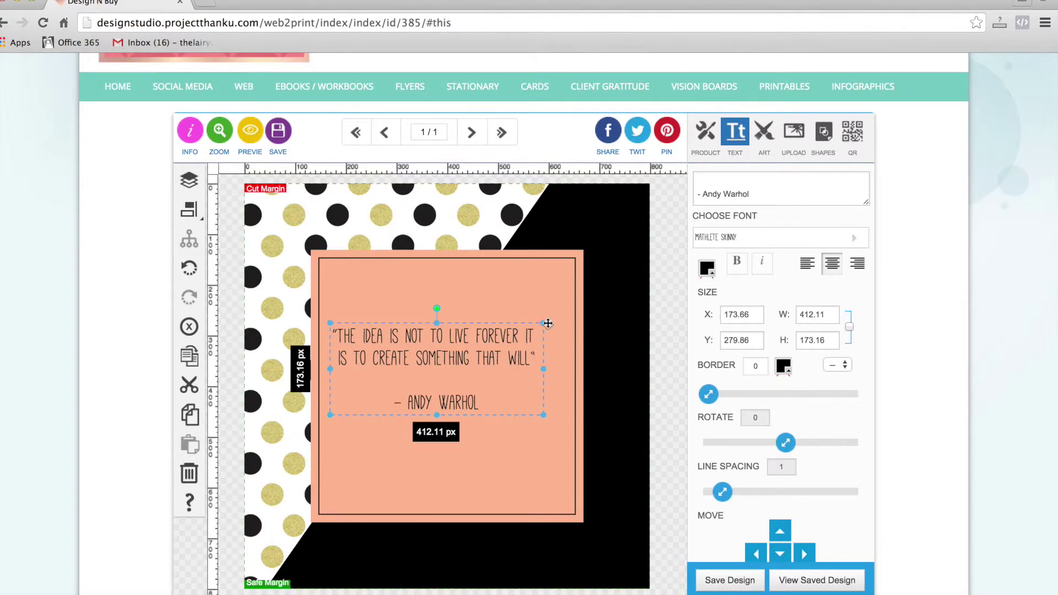
mouse_move(544, 323)
mouse_down()
mouse_move(553, 321)
mouse_move(526, 330)
mouse_up()
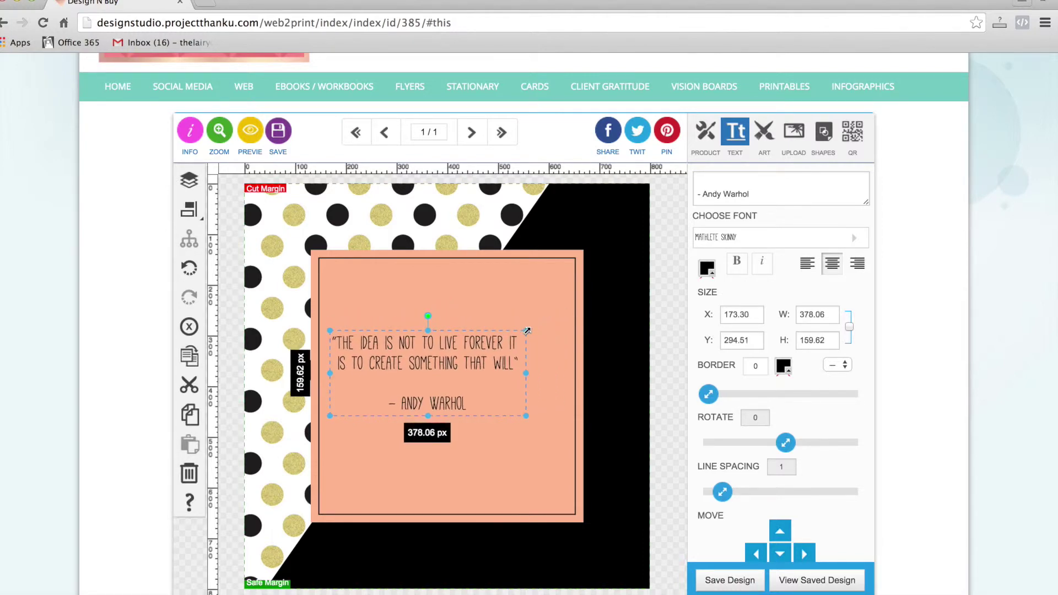
mouse_move(526, 330)
mouse_down()
mouse_move(540, 325)
mouse_move(525, 339)
mouse_up()
Try to stretch the quote to about 441 × 134 px with its proportions unlocked, and undo the stretch.
click(849, 328)
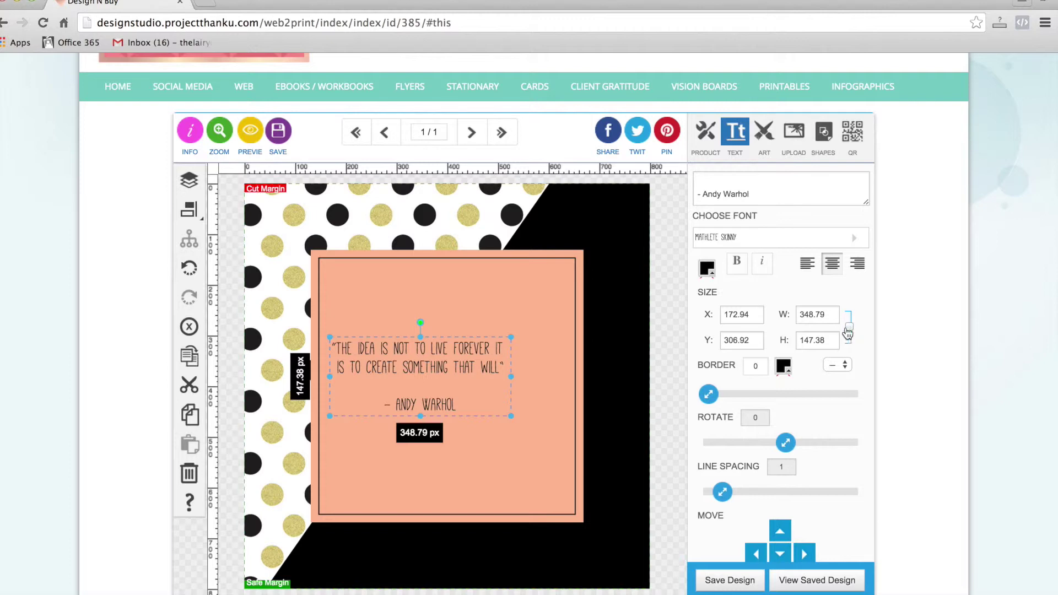
drag(513, 337, 558, 344)
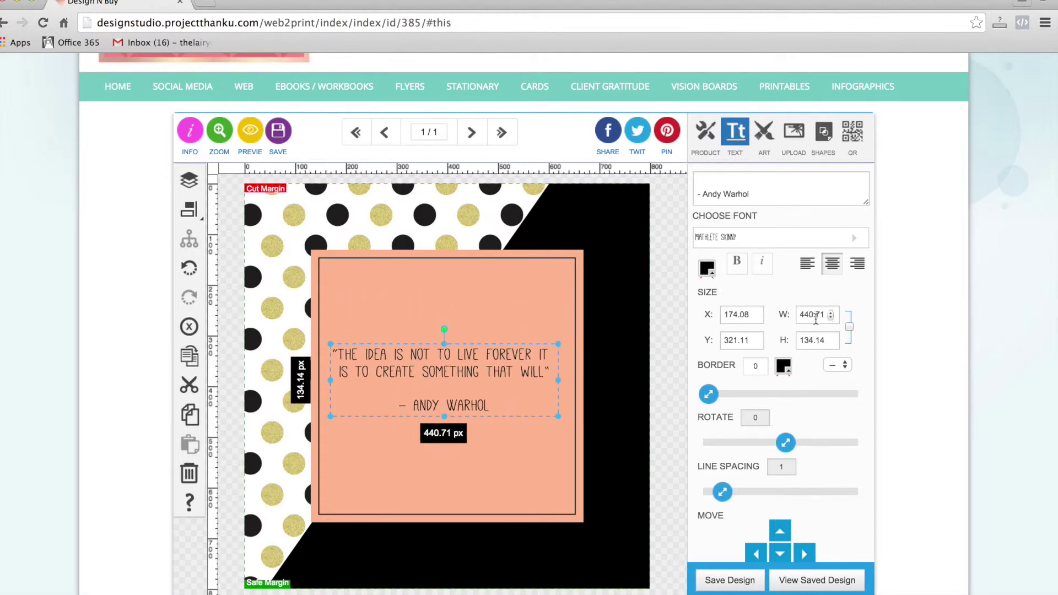
click(190, 270)
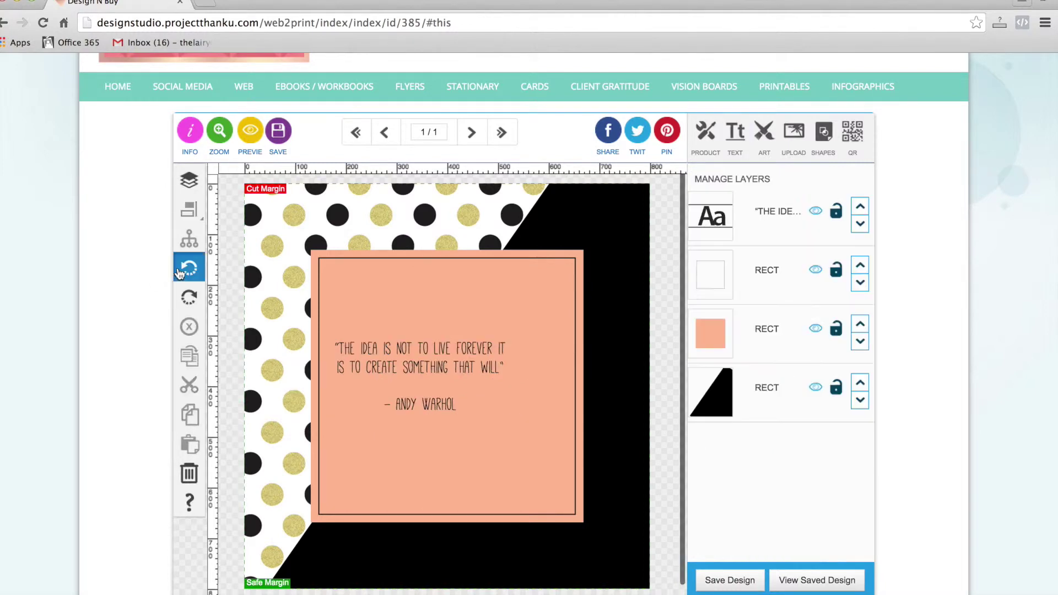
Scale the quote with locked proportions to about 438 × 191 px, move it to Y about 298 px and centre it horizontally relative to the page.
click(431, 373)
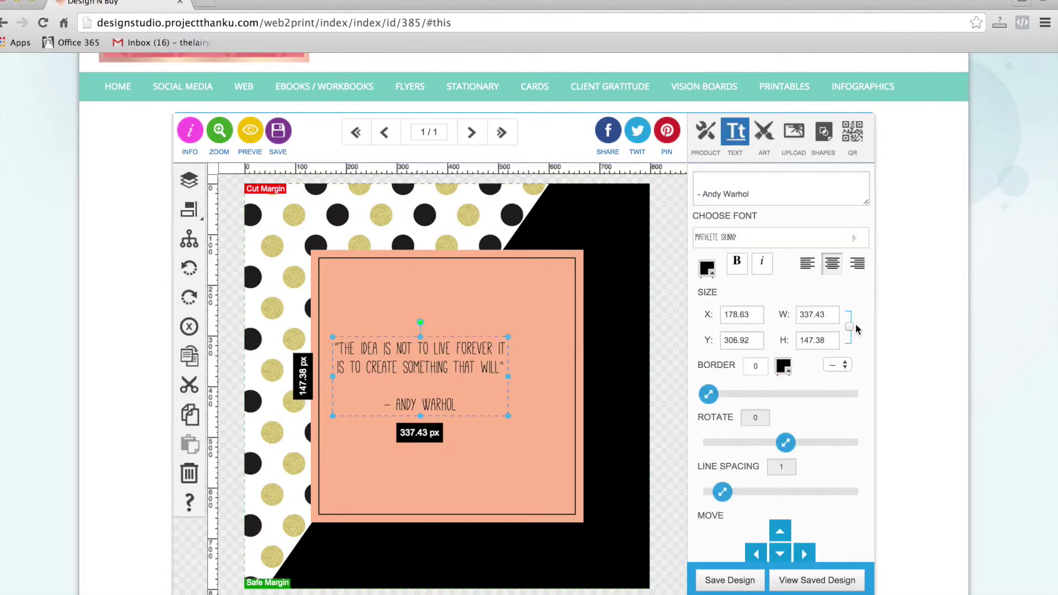
drag(509, 338, 561, 313)
drag(450, 346, 452, 365)
click(189, 209)
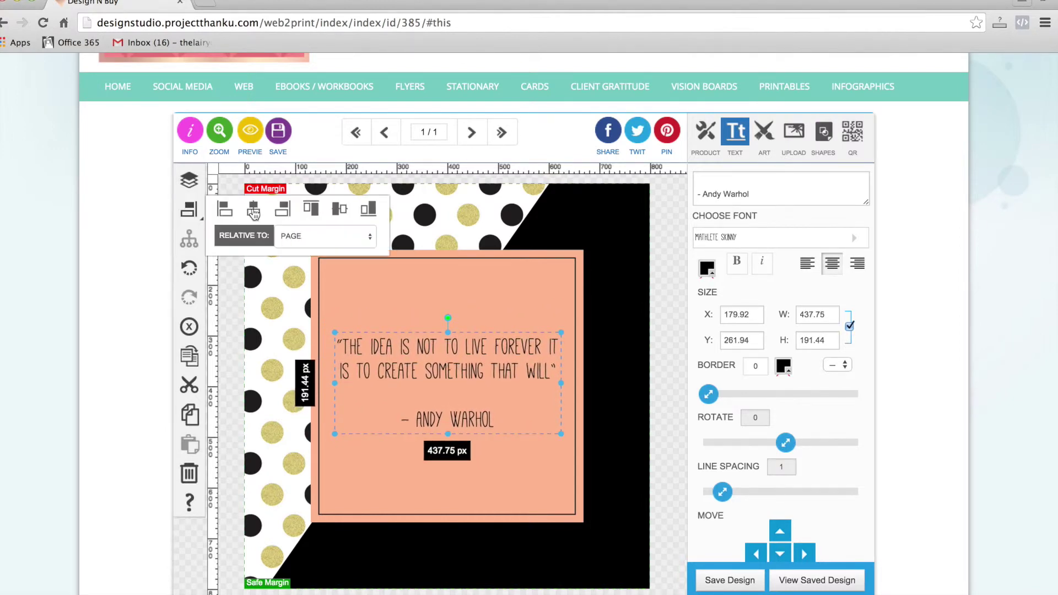
click(253, 211)
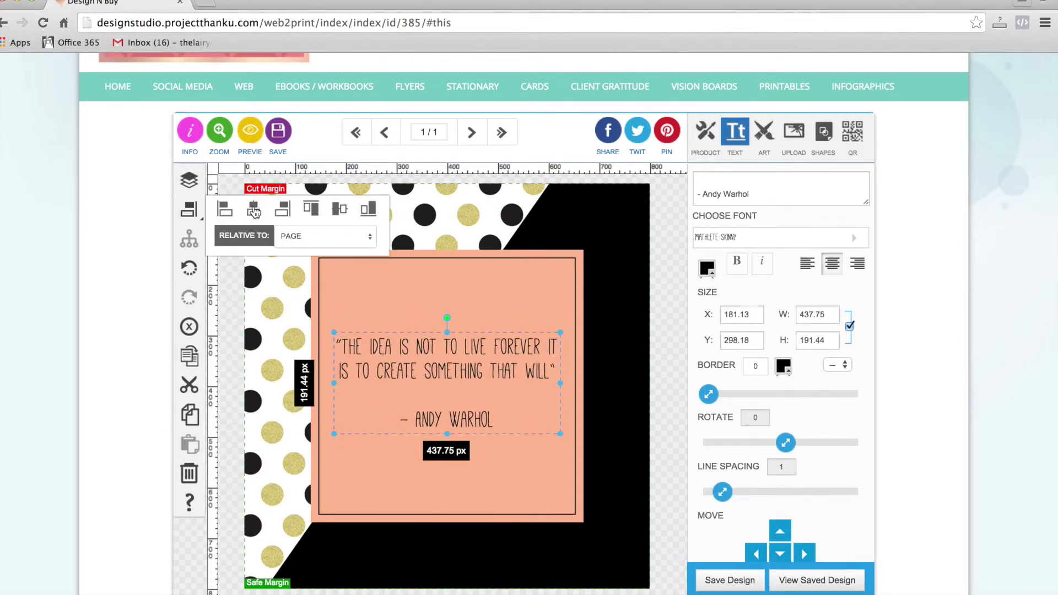
click(659, 289)
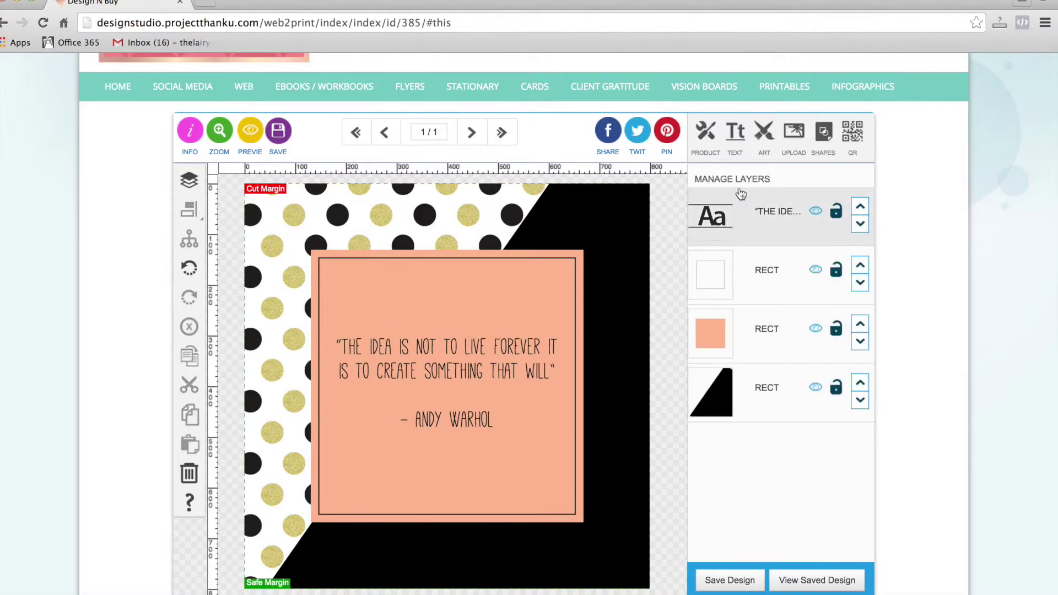
Insert the gold glitter ribbon banner from the gallery of uploaded images.
click(794, 132)
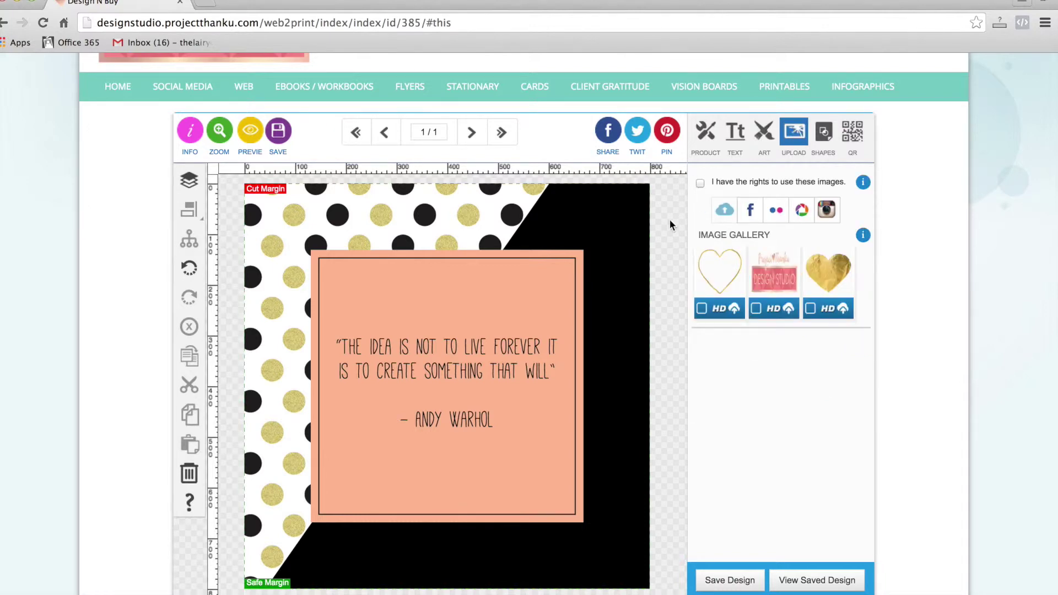
scroll(780, 262, down, 2)
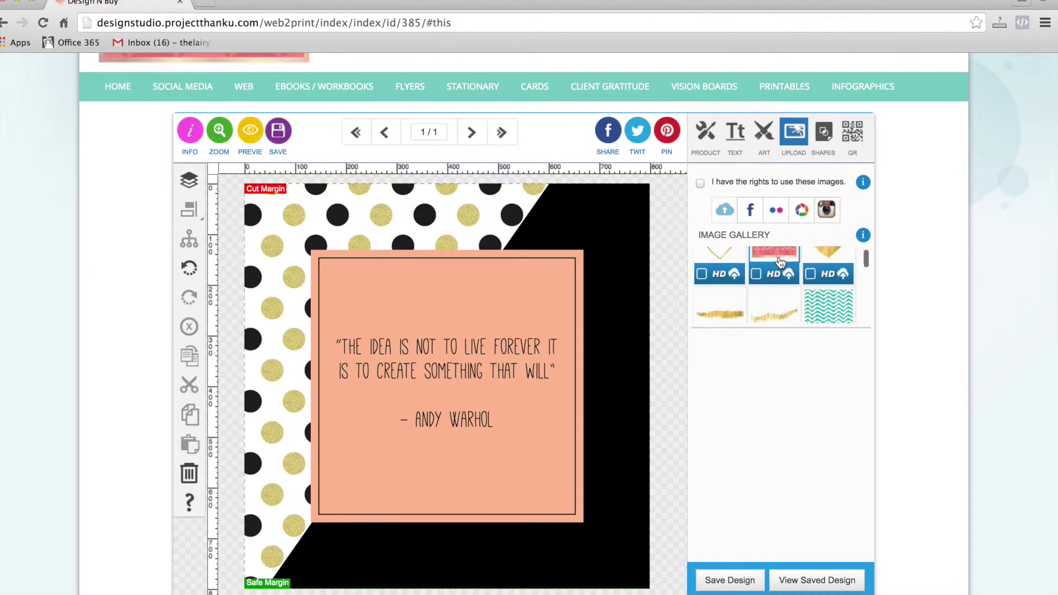
scroll(779, 262, up, 3)
click(701, 187)
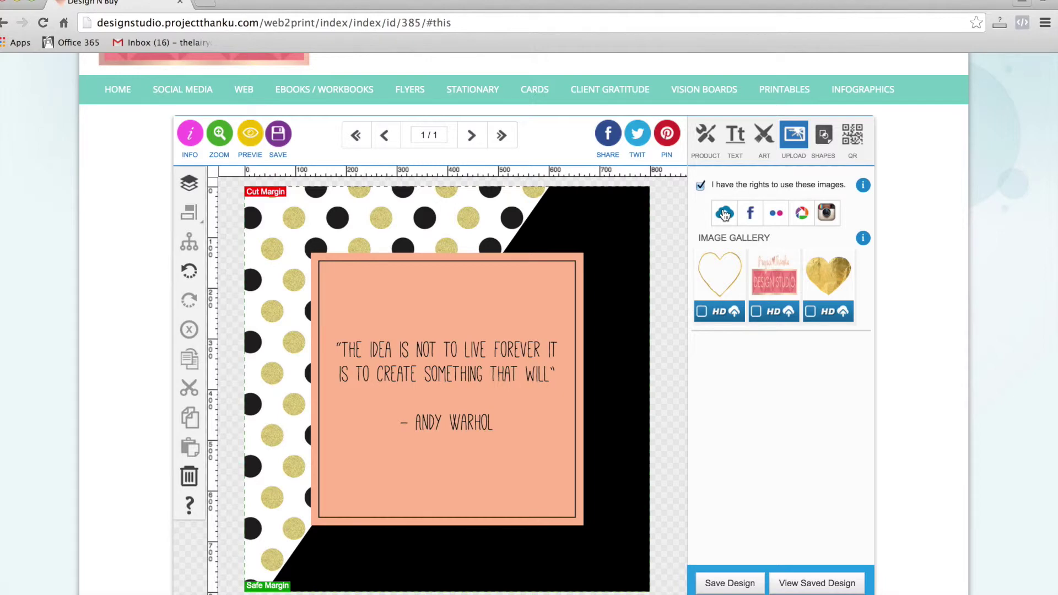
click(700, 185)
scroll(784, 284, down, 2)
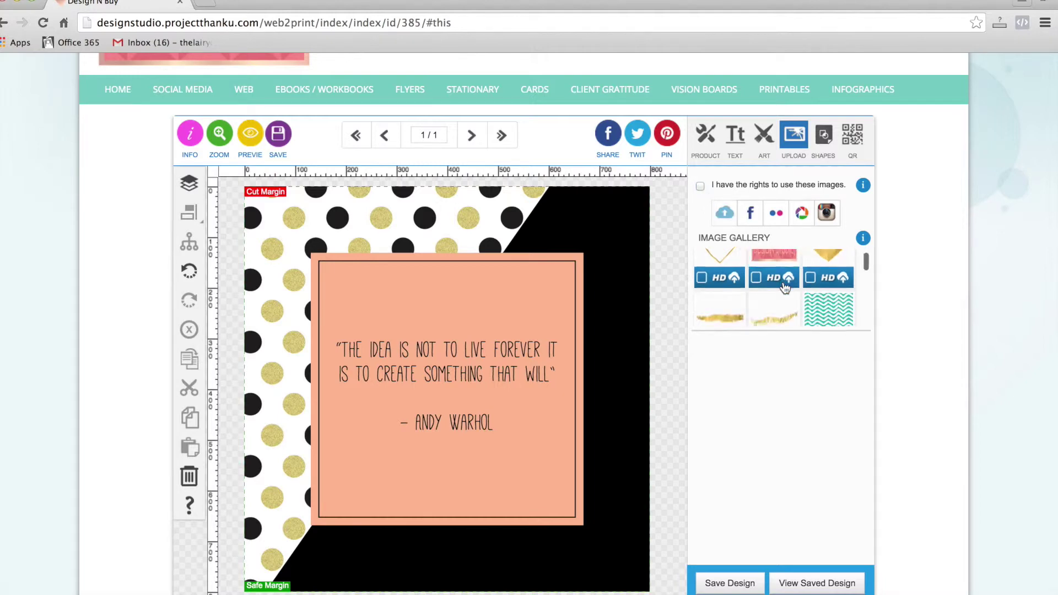
scroll(784, 284, down, 5)
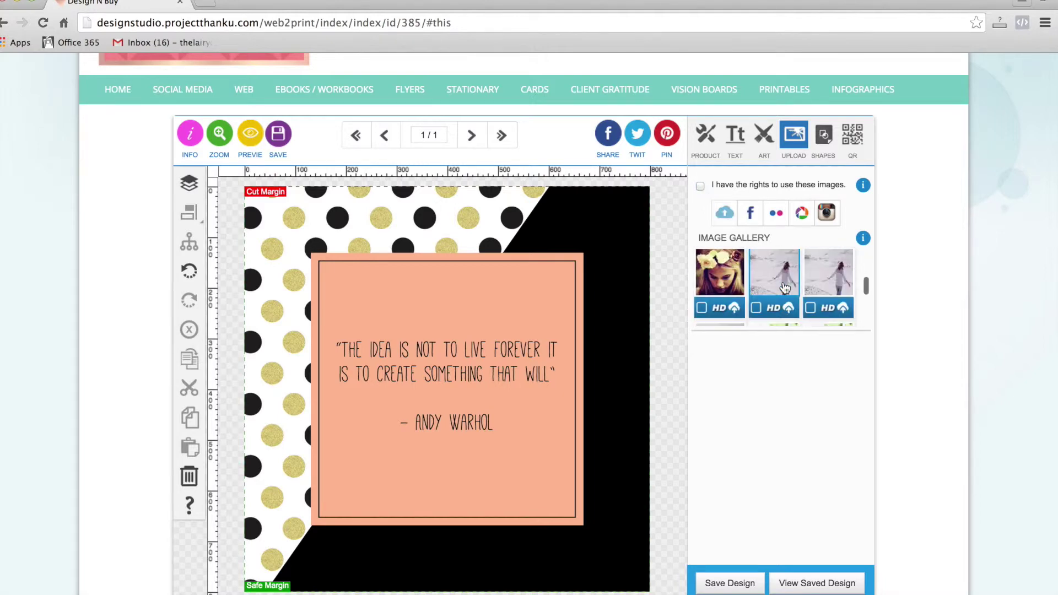
scroll(785, 285, down, 4)
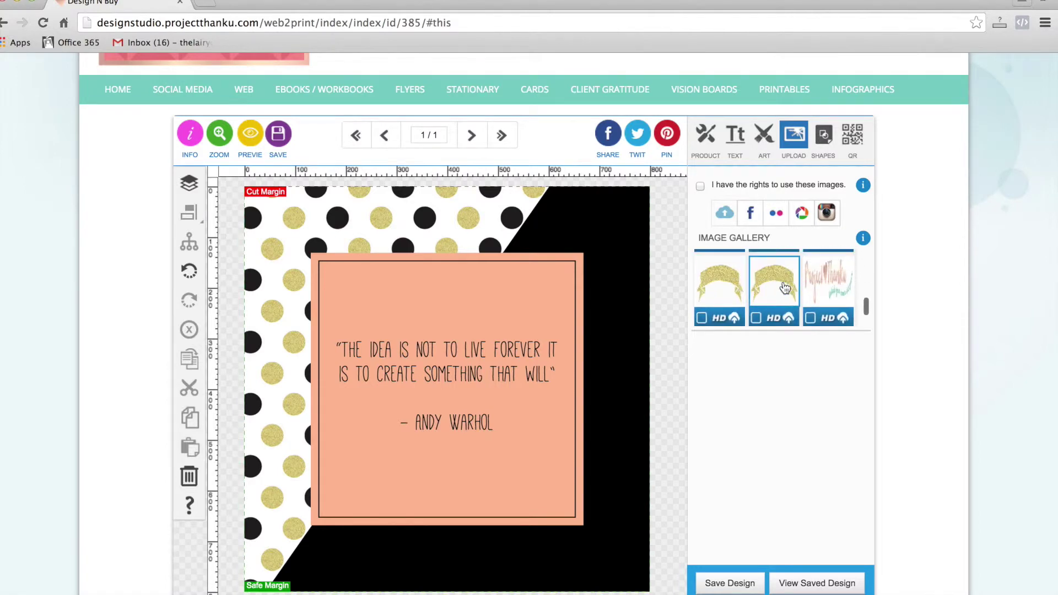
click(778, 286)
Shrink the gold banner to about 572 × 205 px and place it across the peach square's lower edge.
drag(509, 345, 418, 404)
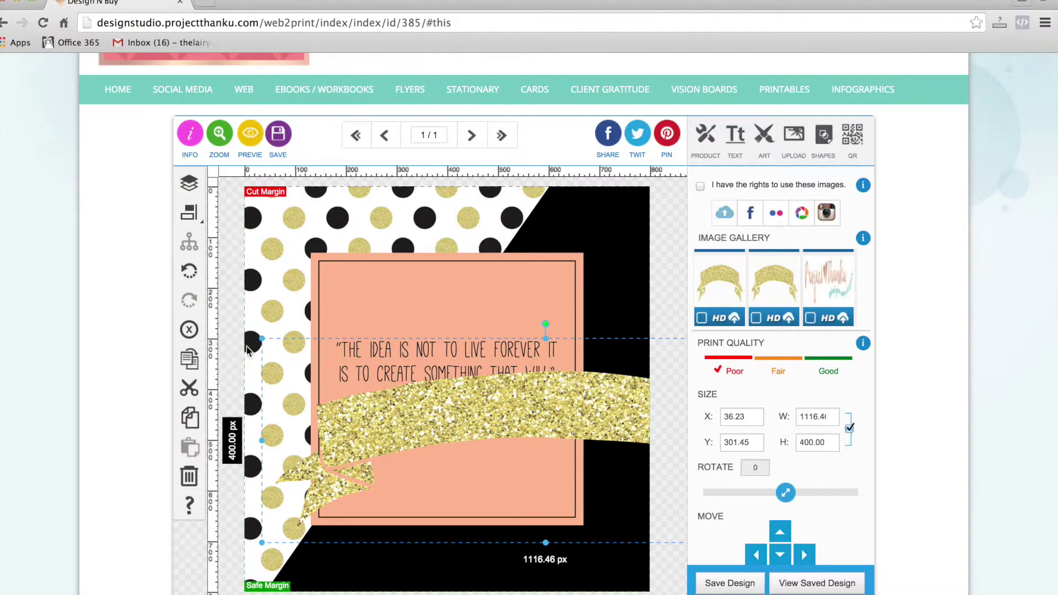
drag(262, 339, 528, 433)
drag(606, 458, 452, 485)
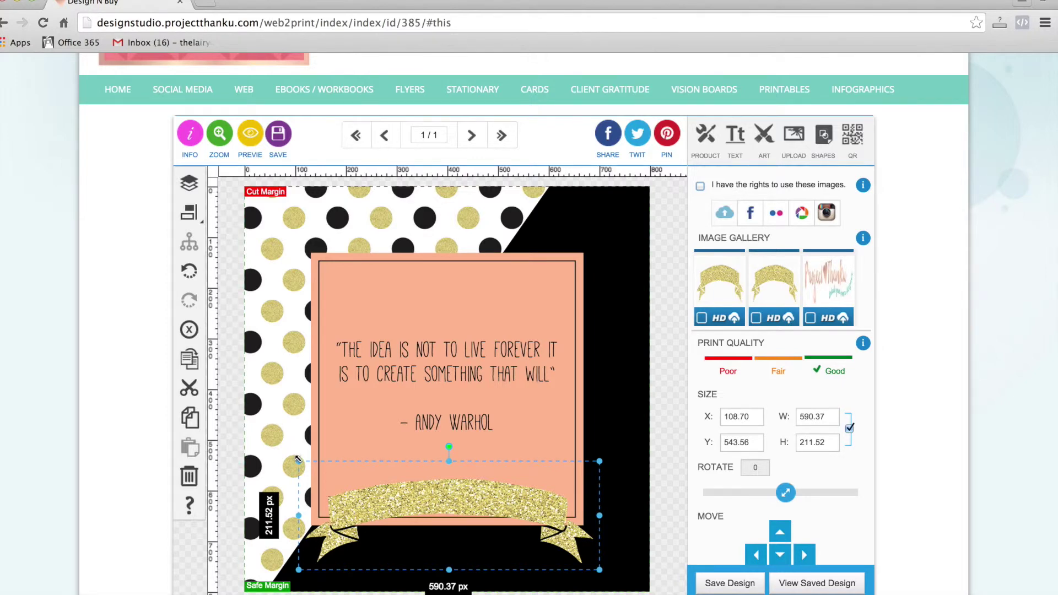
drag(297, 459, 307, 464)
Centre the gold banner horizontally relative to the page, nudge it down slightly and deselect it.
click(189, 212)
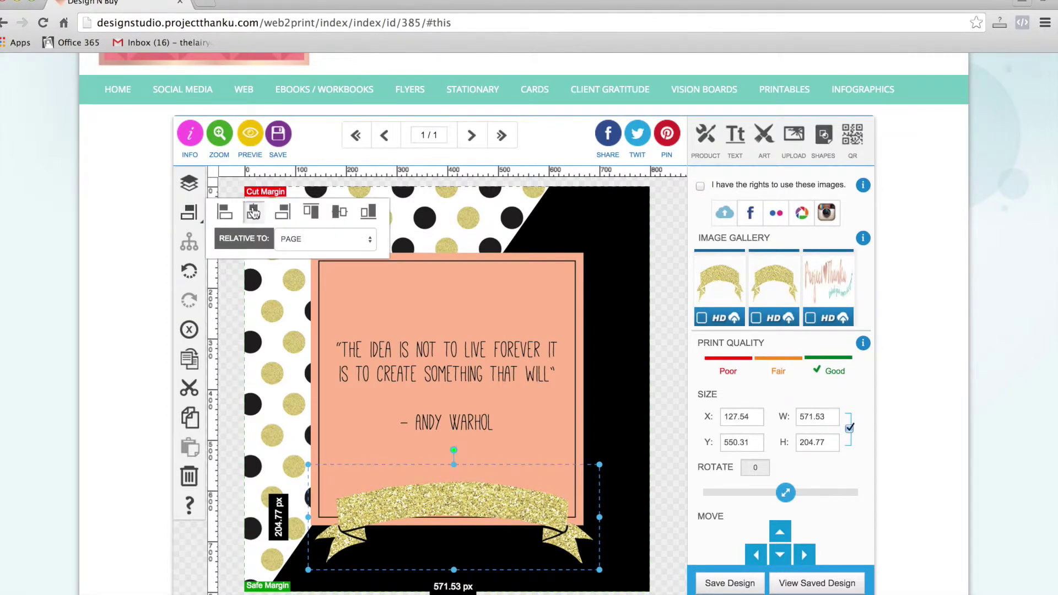
click(253, 213)
click(779, 553)
click(779, 554)
click(675, 475)
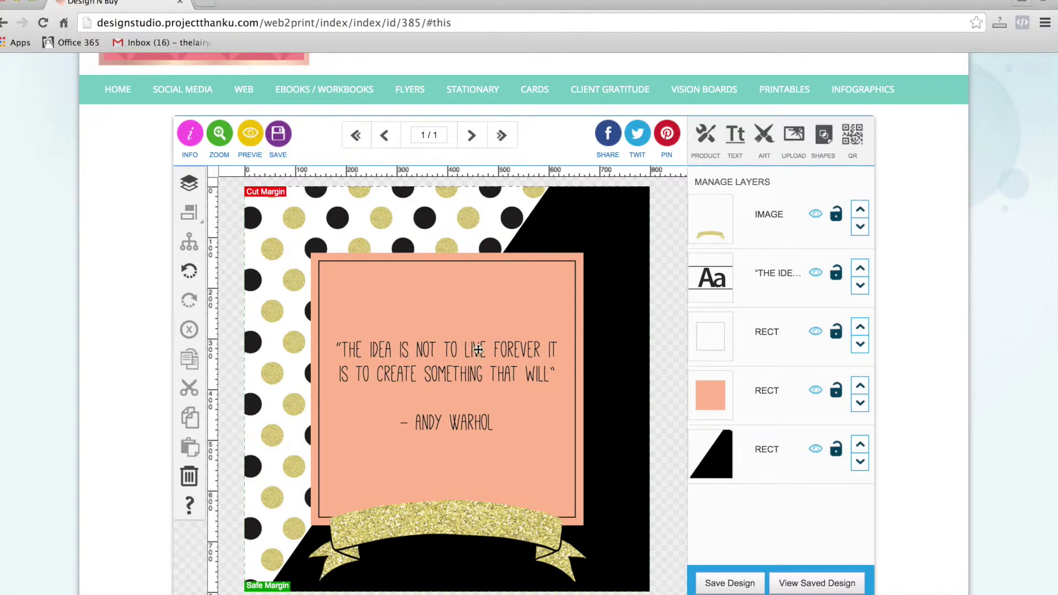
click(738, 148)
click(738, 189)
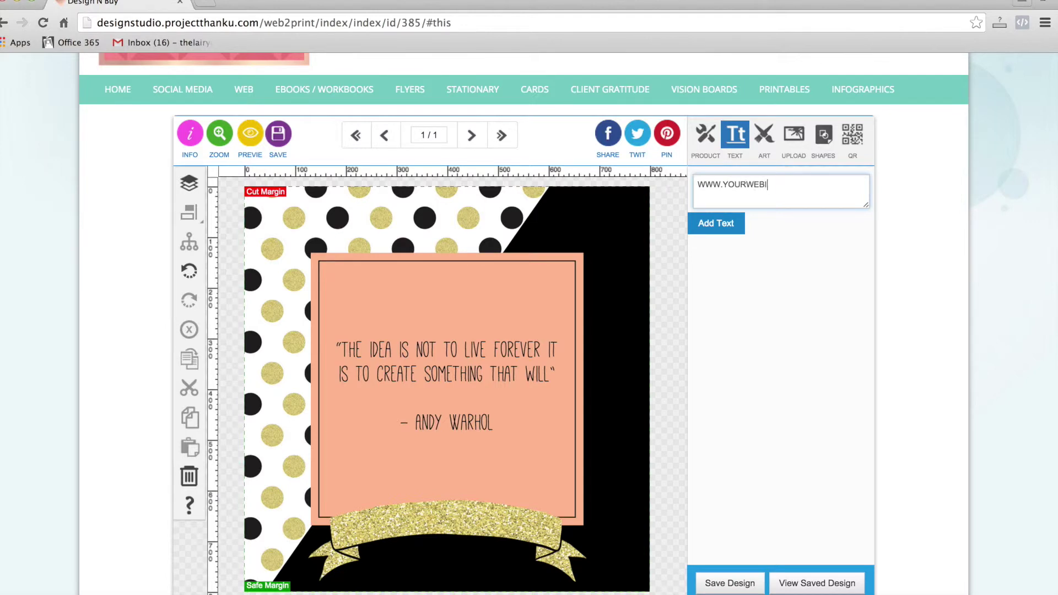
text(WWW.YOURWEBSITE.COM)
click(727, 225)
Place the website text on the gold banner and arc it with a curve of 30.
drag(436, 331, 436, 412)
drag(443, 459, 447, 465)
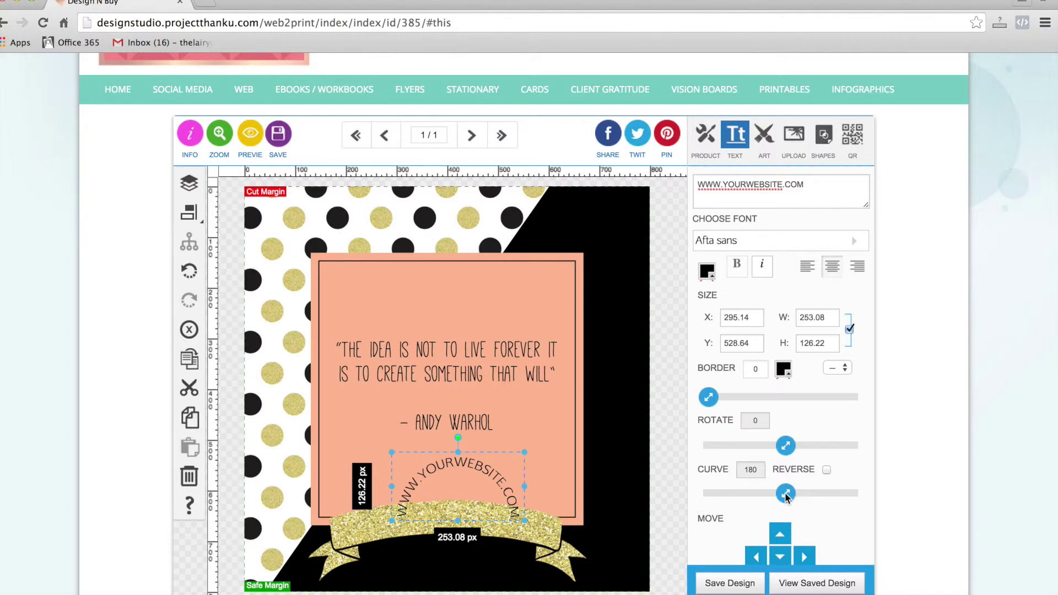
drag(786, 494, 722, 495)
drag(506, 462, 468, 515)
drag(725, 494, 708, 491)
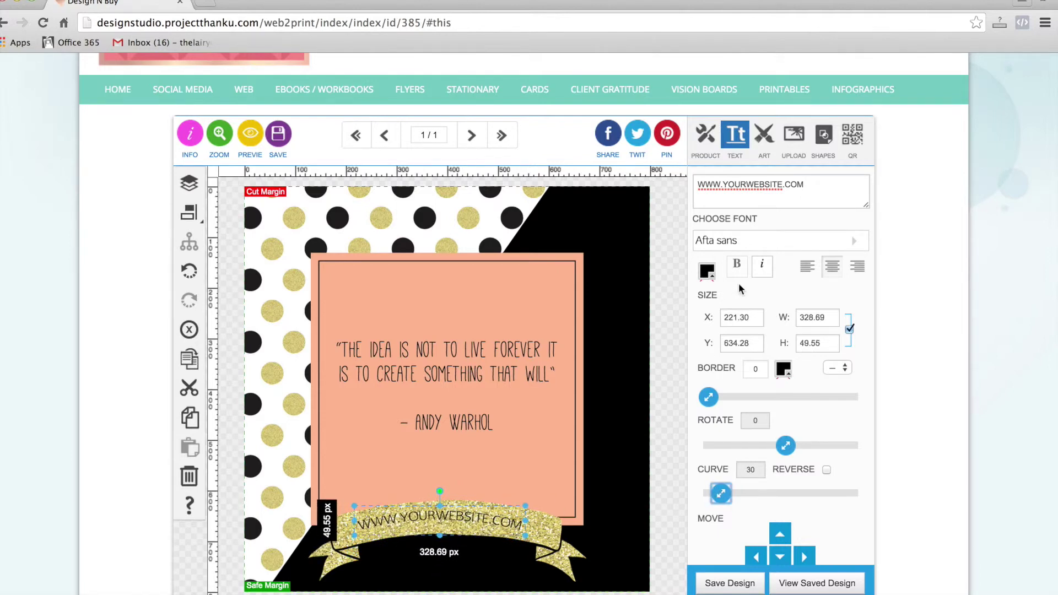
Set the website text in Molot, enlarged to about 364 × 53 px on the banner with a curve of 20.
click(756, 245)
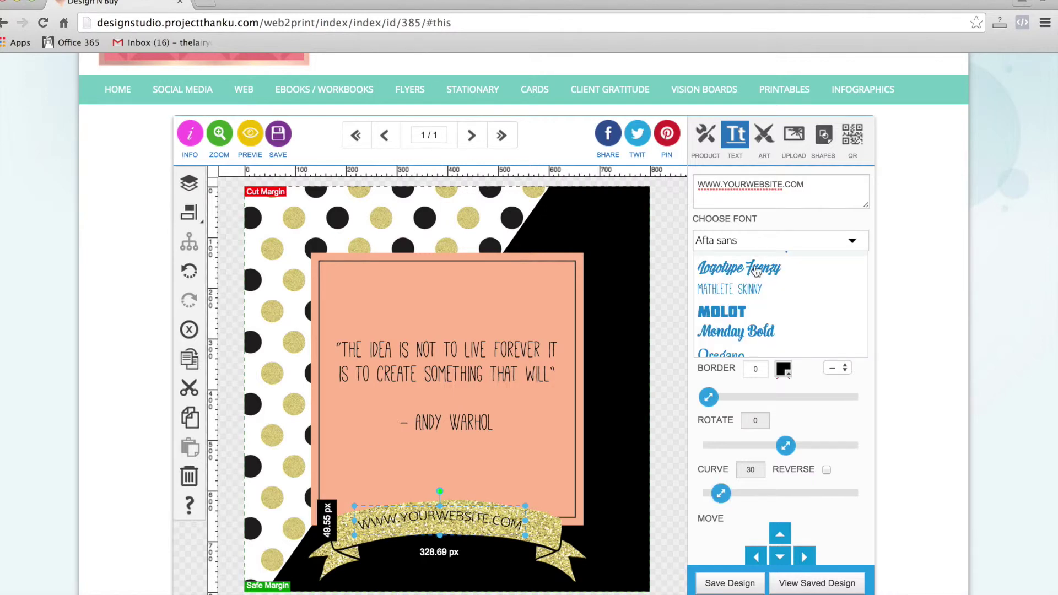
click(725, 315)
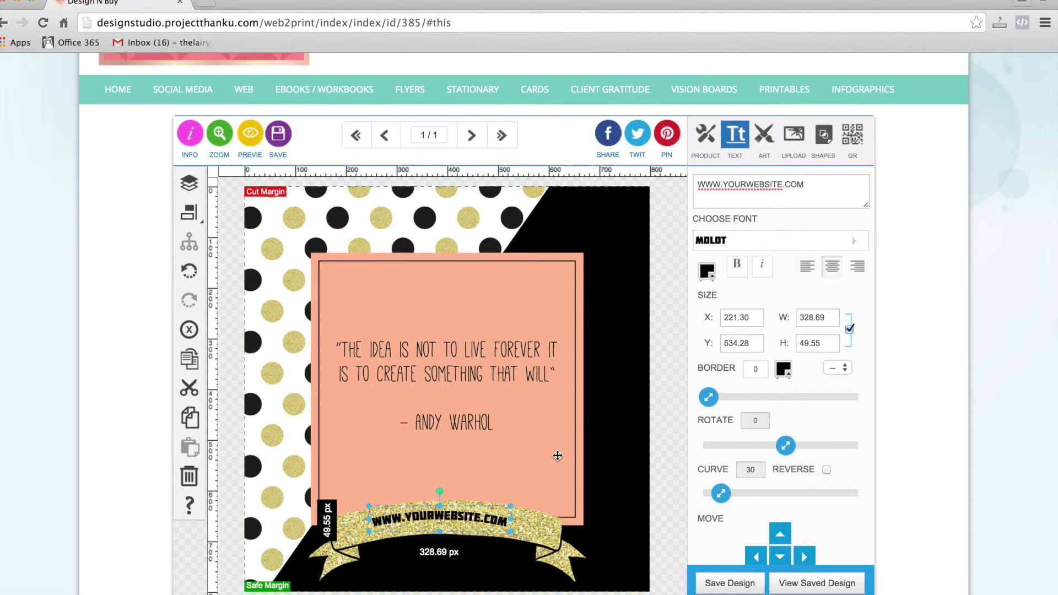
drag(511, 505, 558, 498)
drag(487, 510, 468, 521)
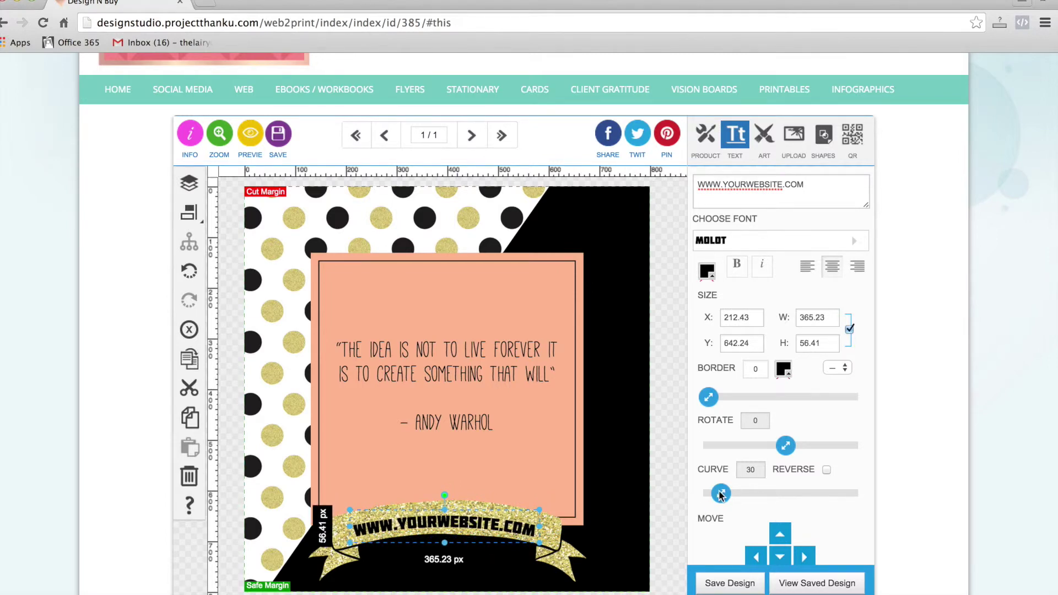
drag(720, 496, 711, 497)
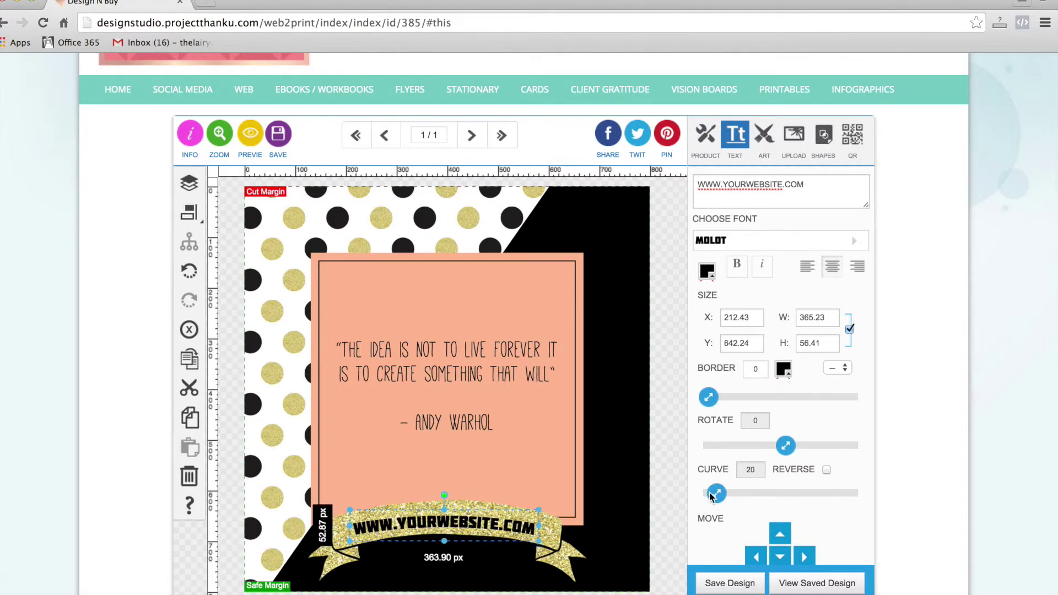
Reposition the website text on the gold banner, centring it horizontally relative to the page, and deselect it.
drag(427, 526, 427, 521)
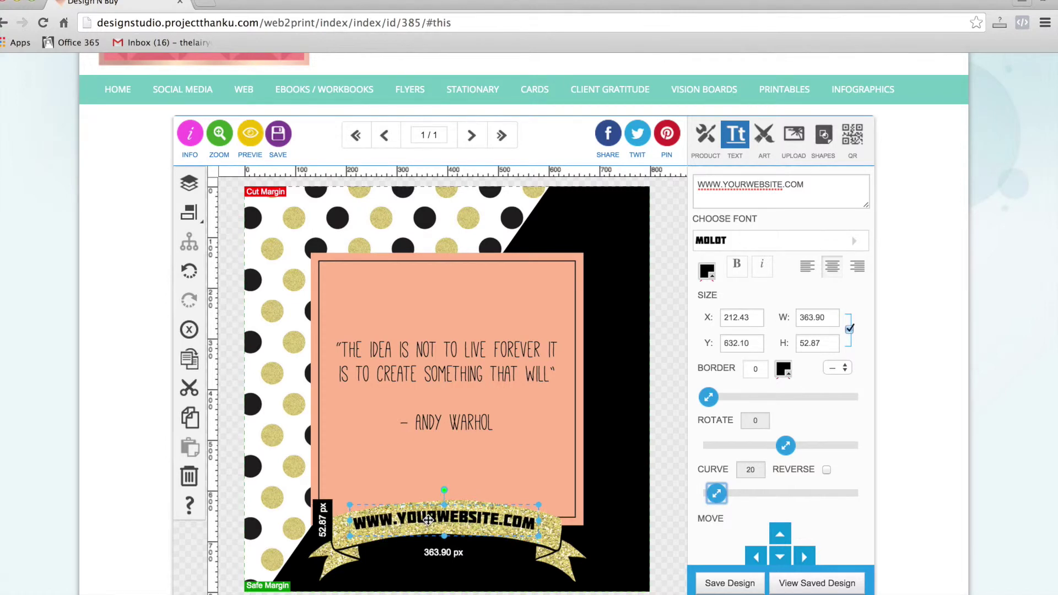
click(189, 213)
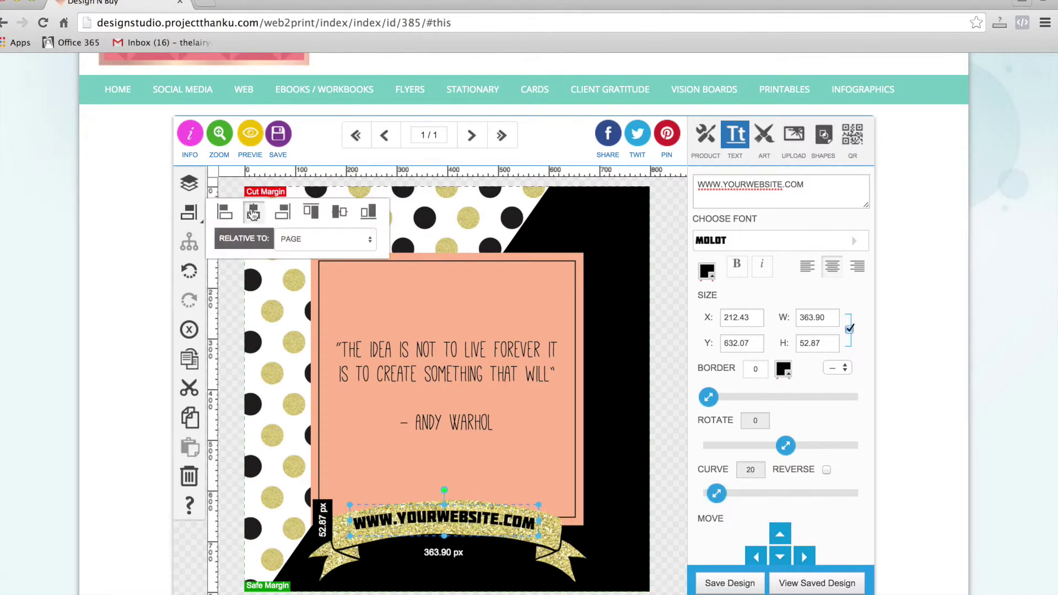
click(254, 213)
drag(459, 517, 459, 521)
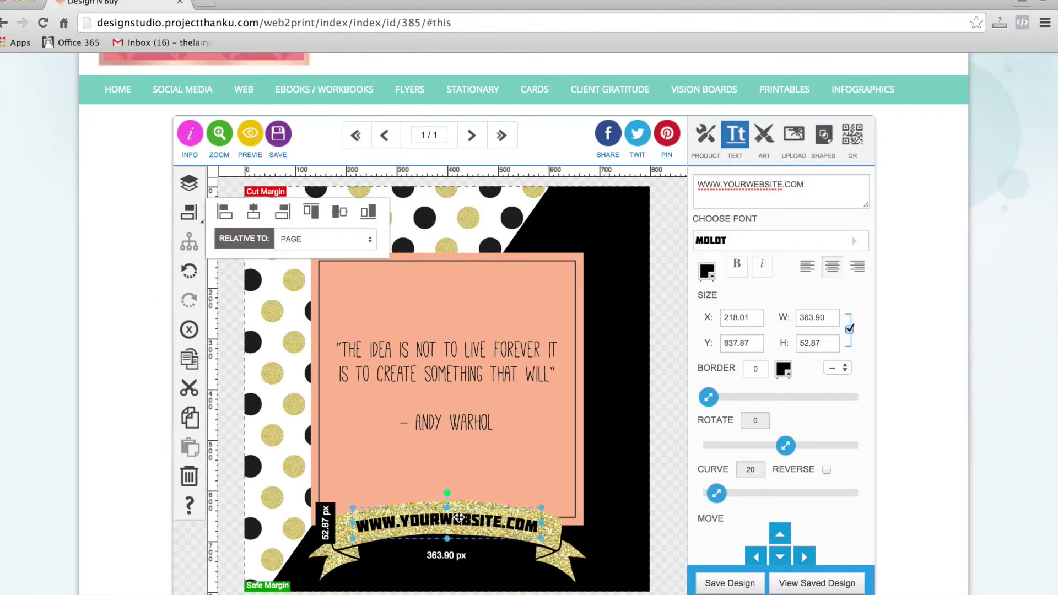
click(663, 394)
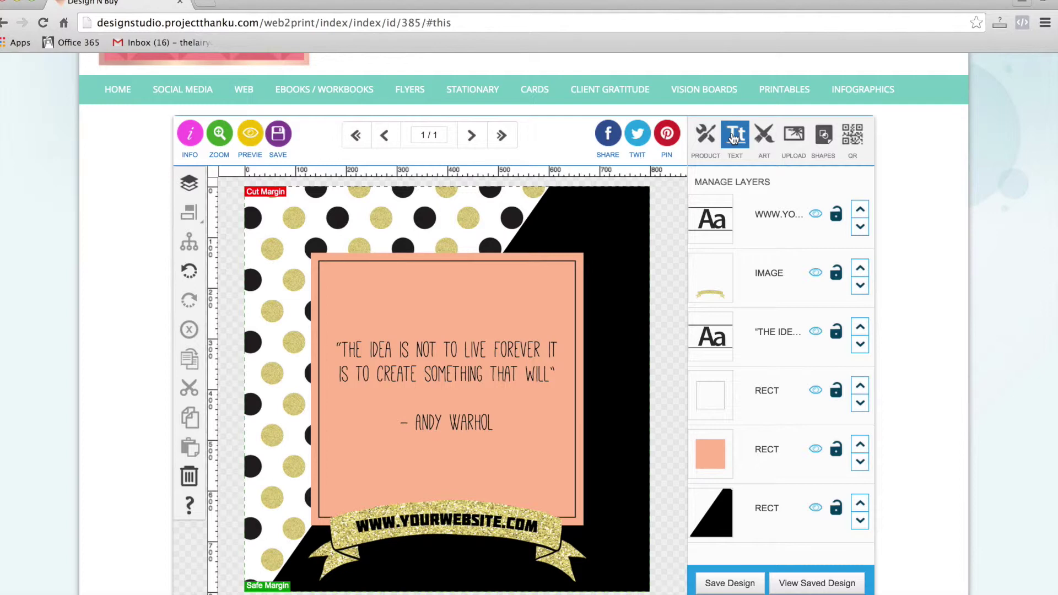
Add the solid red heart from the Decorations art and place it above the quote at about 150 × 106 px.
click(763, 135)
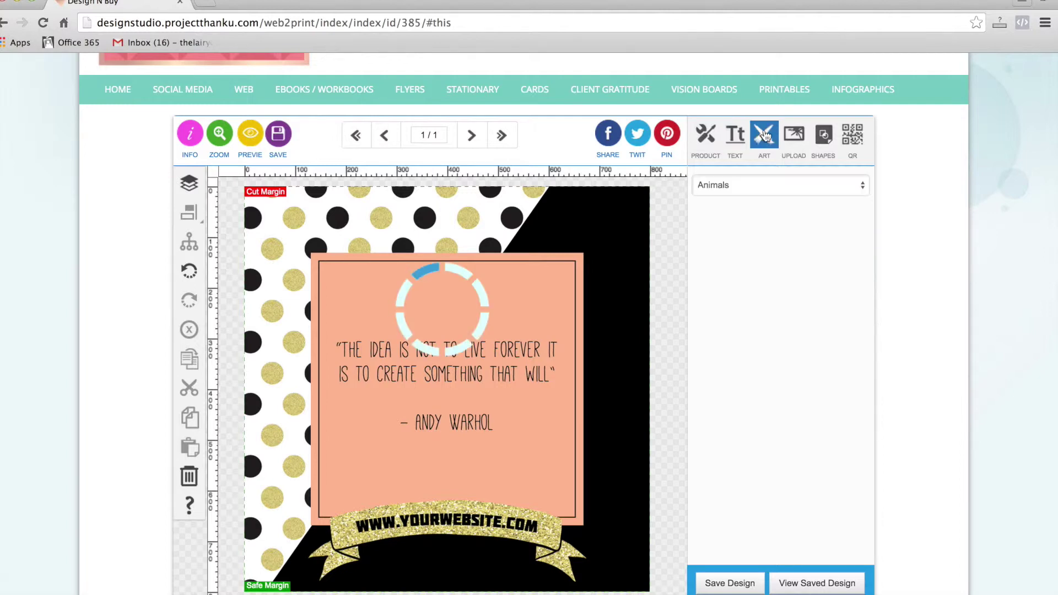
click(732, 188)
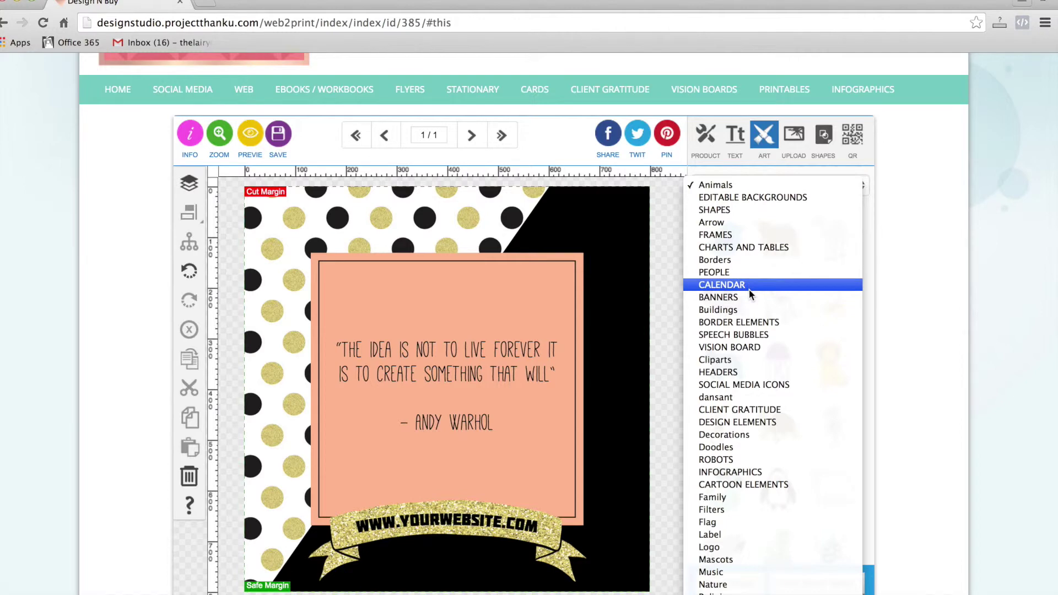
click(734, 435)
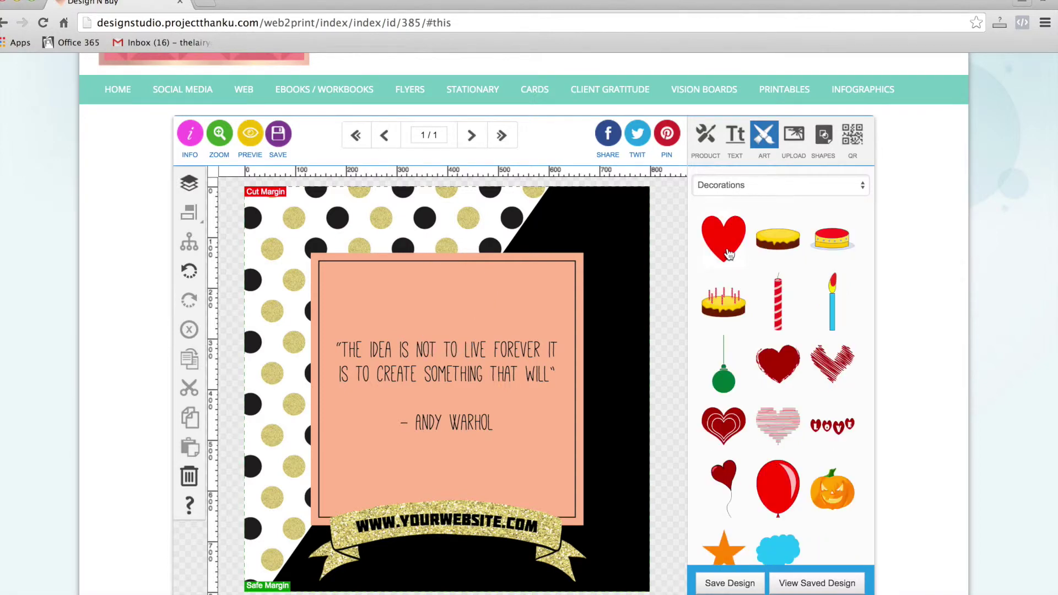
click(726, 248)
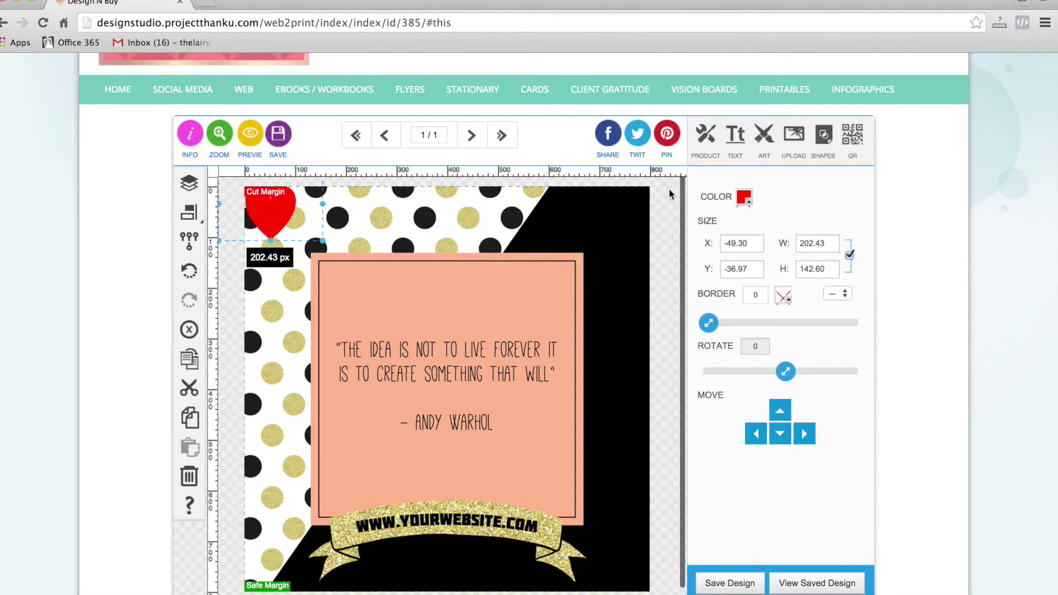
drag(269, 223, 443, 310)
drag(498, 255, 487, 265)
mouse_move(440, 298)
mouse_down()
mouse_move(428, 299)
mouse_move(440, 301)
mouse_up()
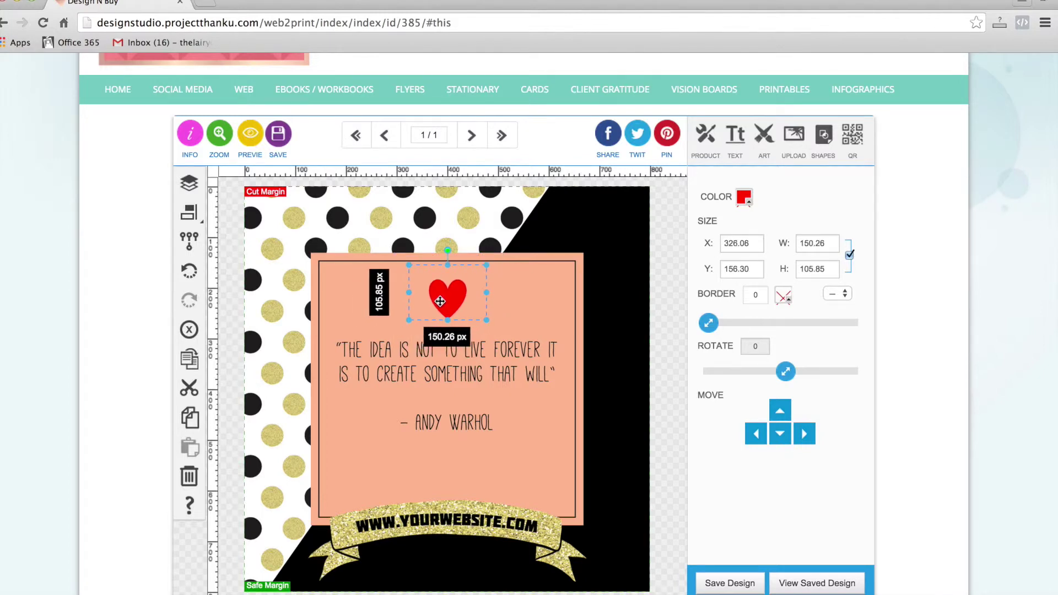
Recolour the heart black (000000).
click(744, 197)
click(749, 393)
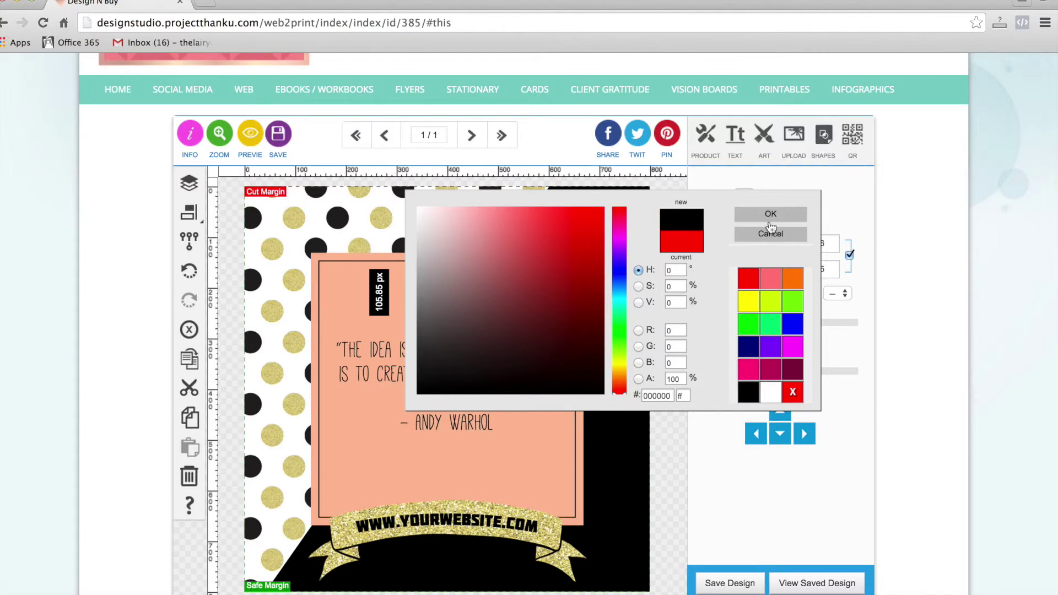
click(771, 216)
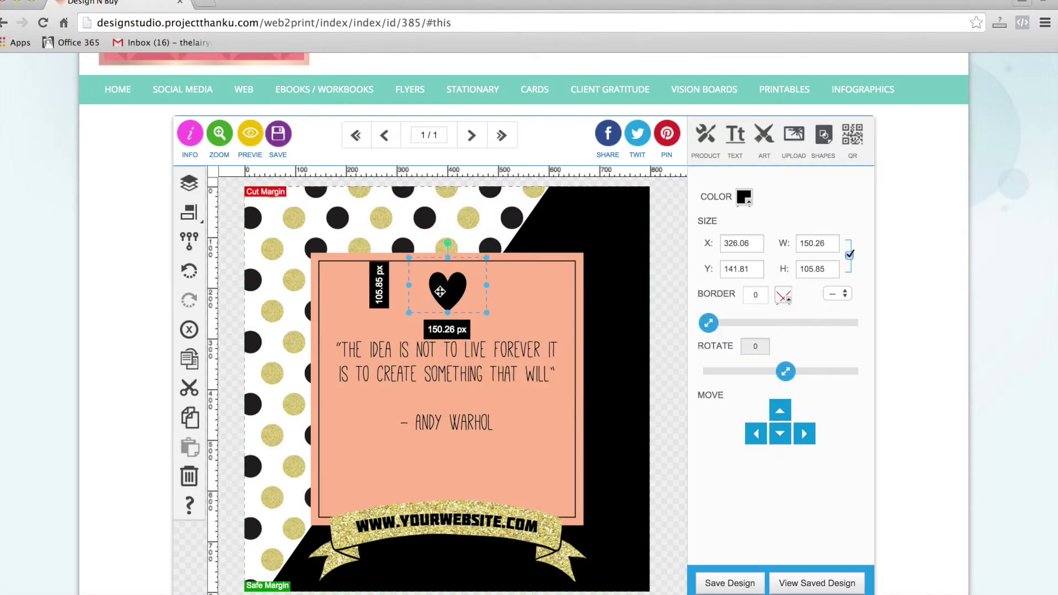
Shrink the heart to about 82 × 58 px and position it above the quote, centred horizontally relative to the page.
drag(406, 257, 422, 268)
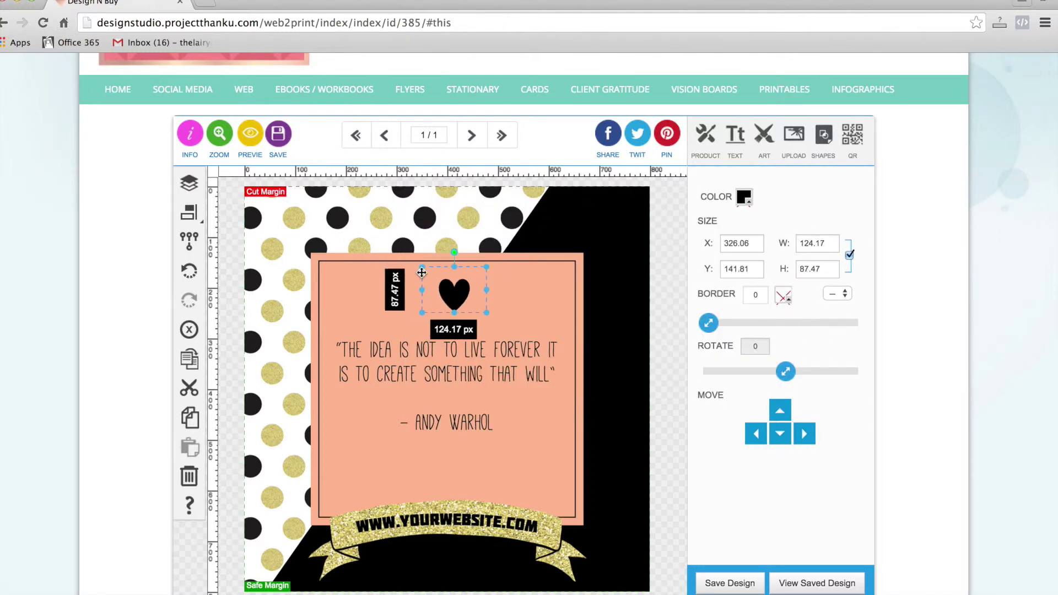
click(188, 214)
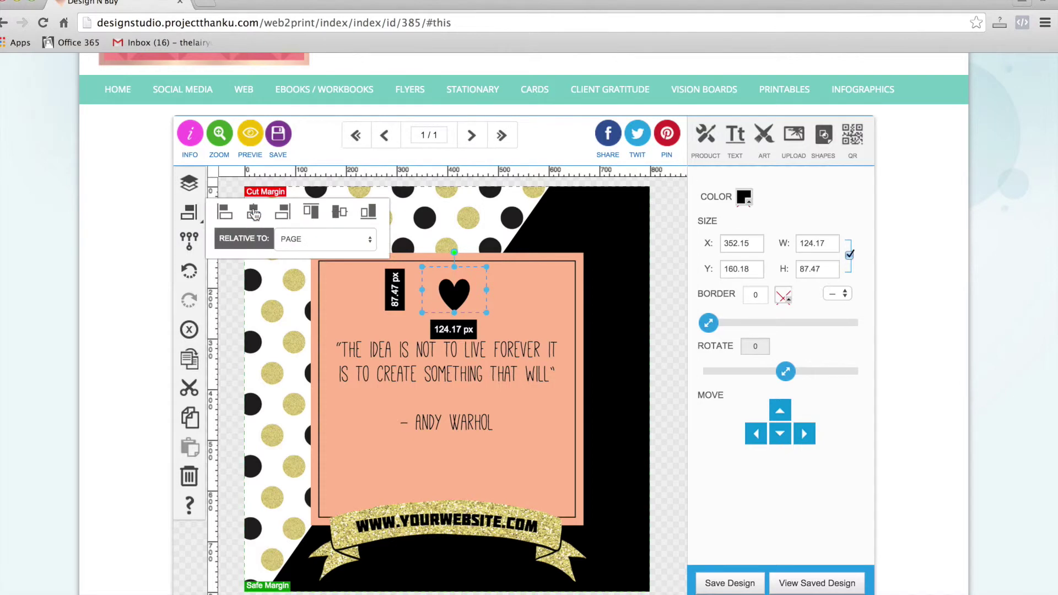
click(254, 212)
click(645, 316)
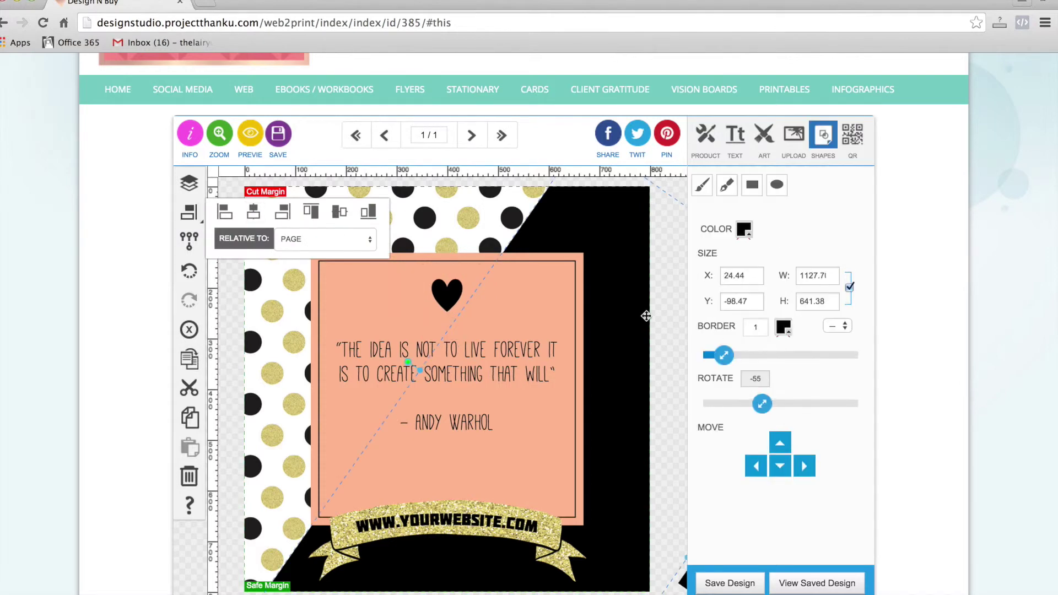
click(463, 297)
drag(481, 267, 459, 285)
click(254, 212)
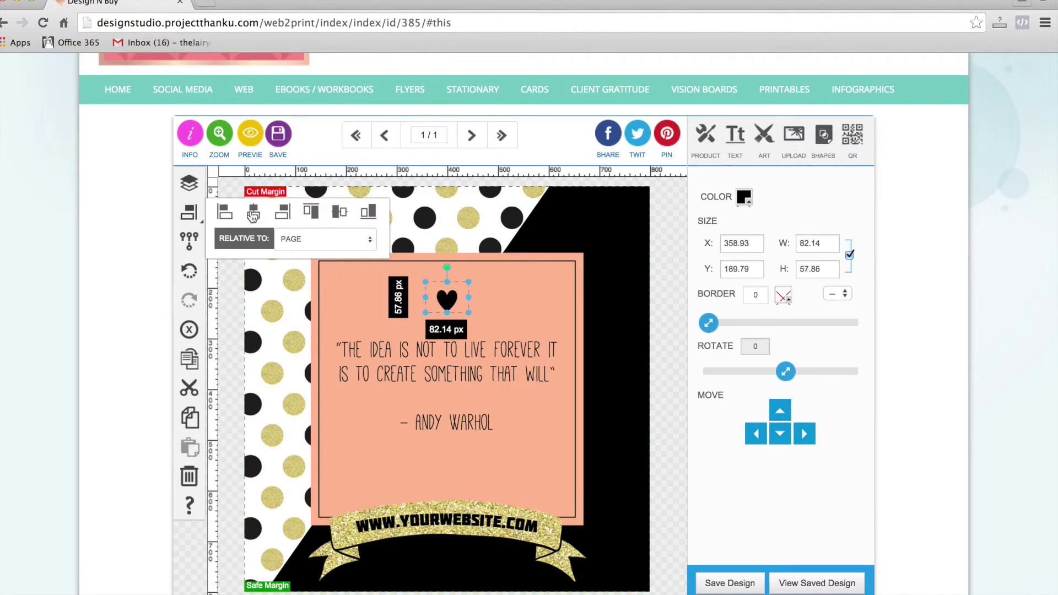
drag(450, 300, 450, 293)
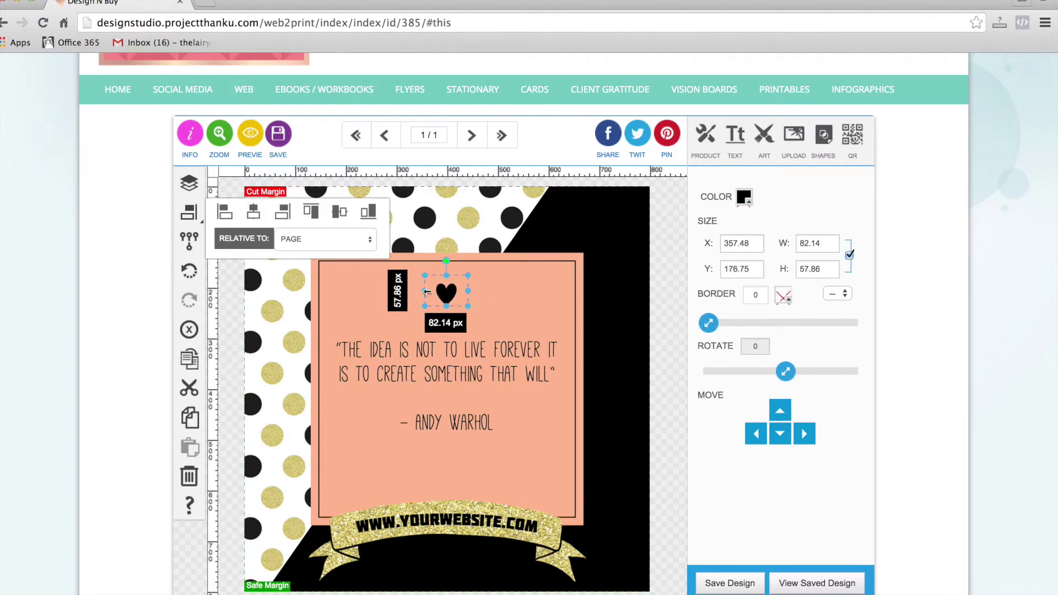
click(656, 245)
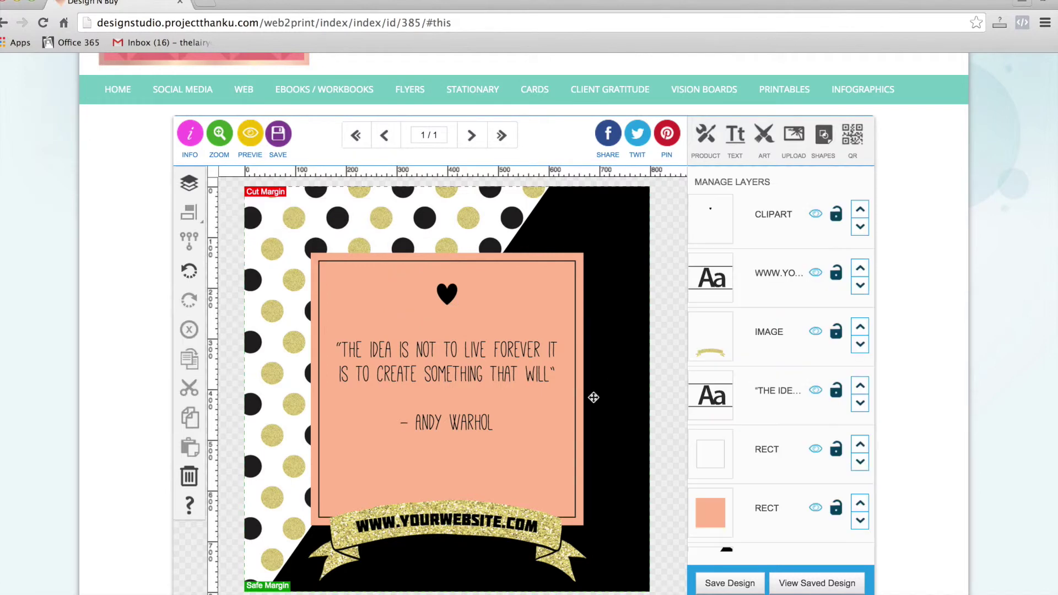
Copy the "- Andy Warhol" line from the quote text and delete it from that text object.
click(466, 423)
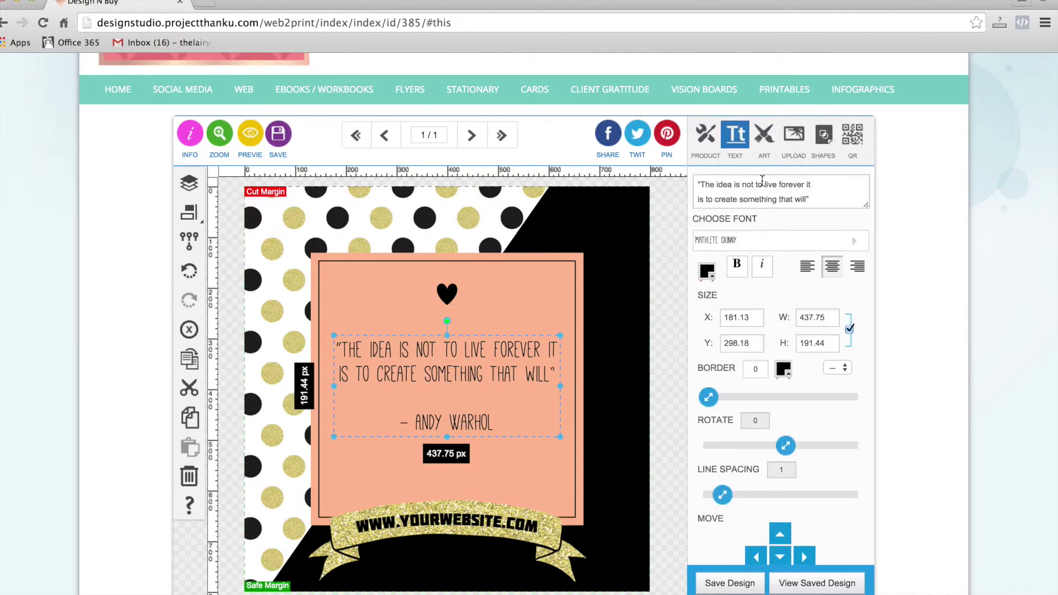
scroll(762, 182, down, 3)
drag(757, 167, 662, 167)
key(super+c)
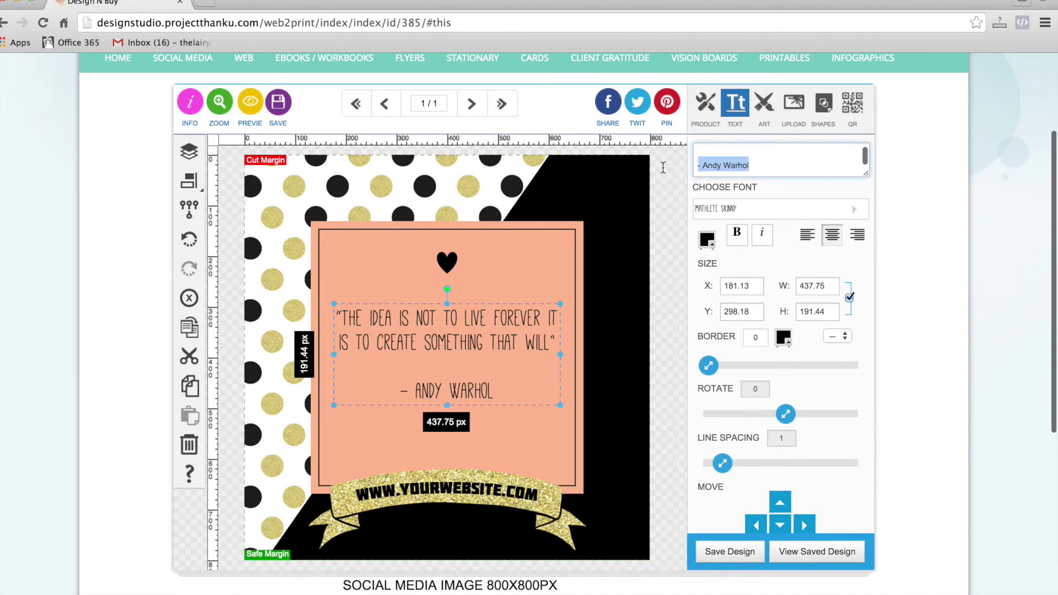
key(BackSpace)
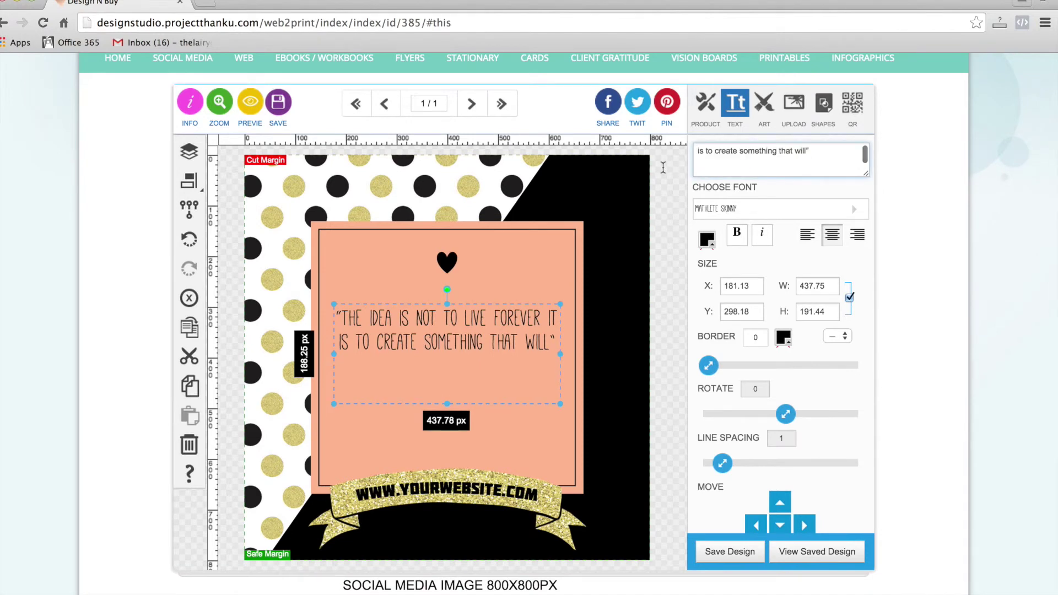
click(660, 294)
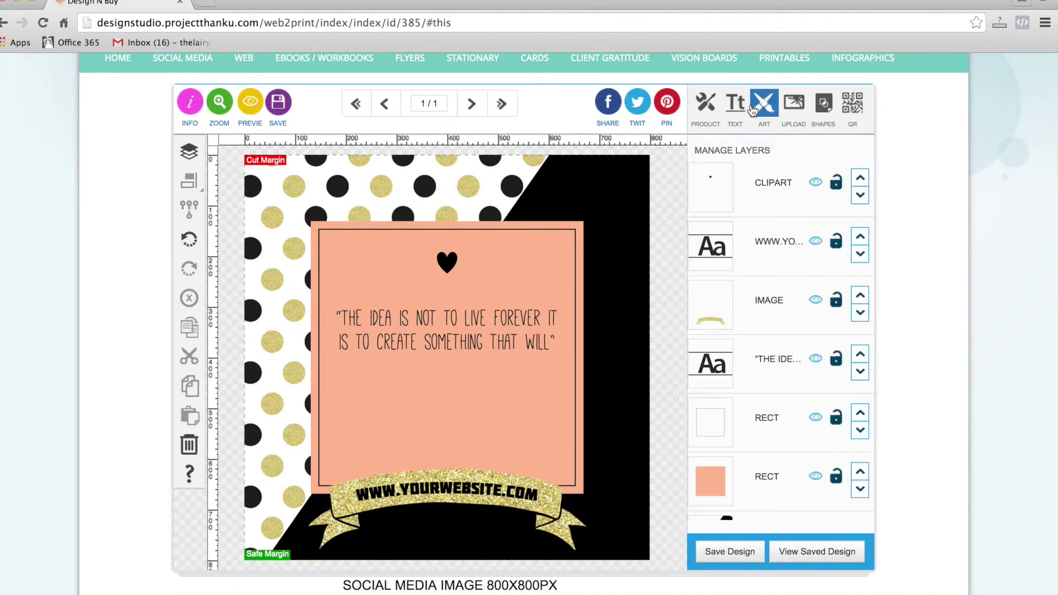
Add the copied "- Andy Warhol" line as a separate text object.
click(732, 112)
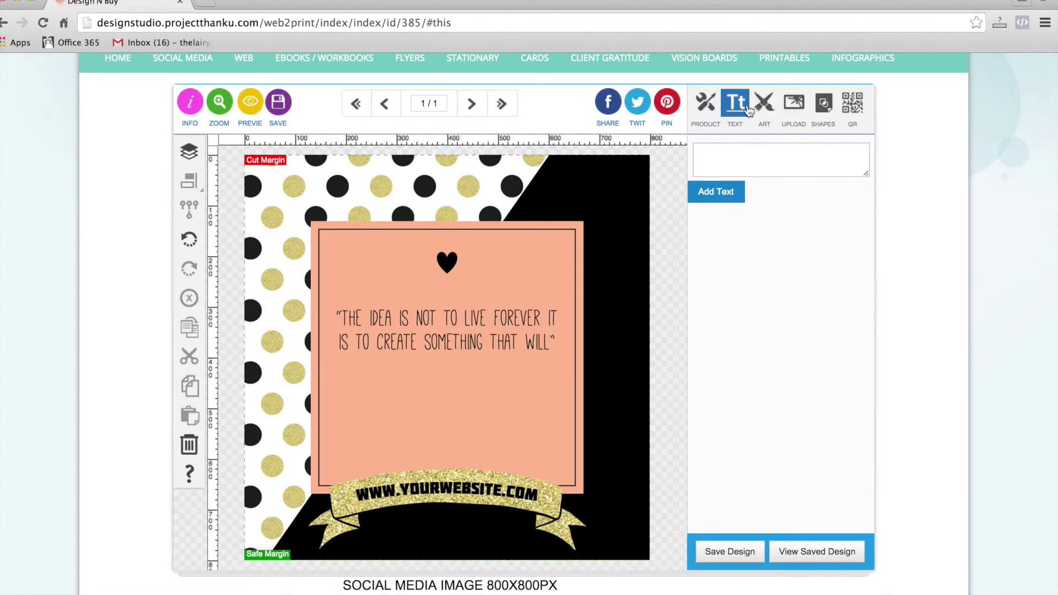
click(725, 161)
key(super+v)
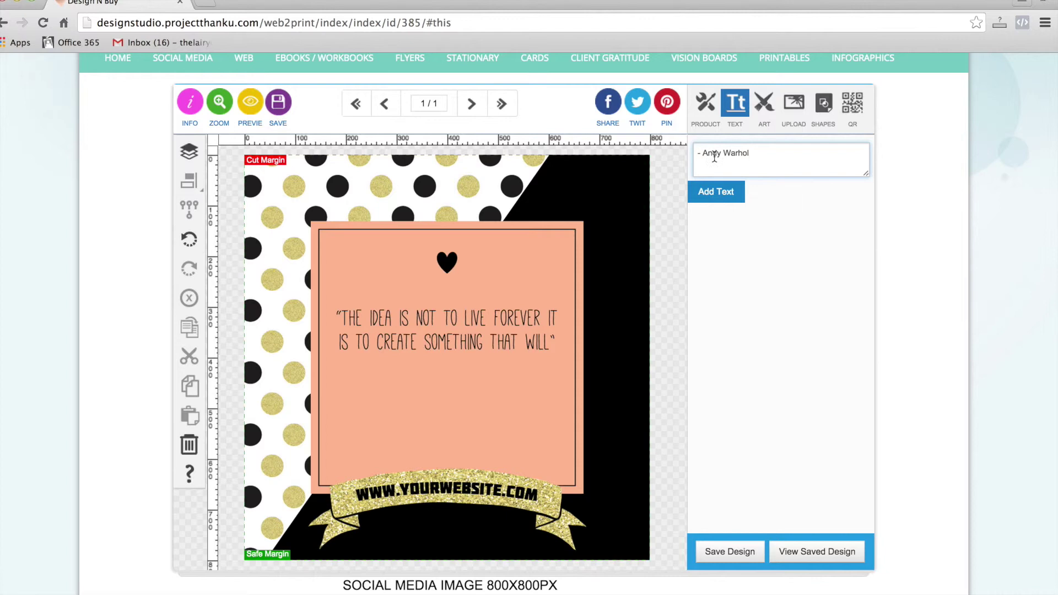
click(710, 194)
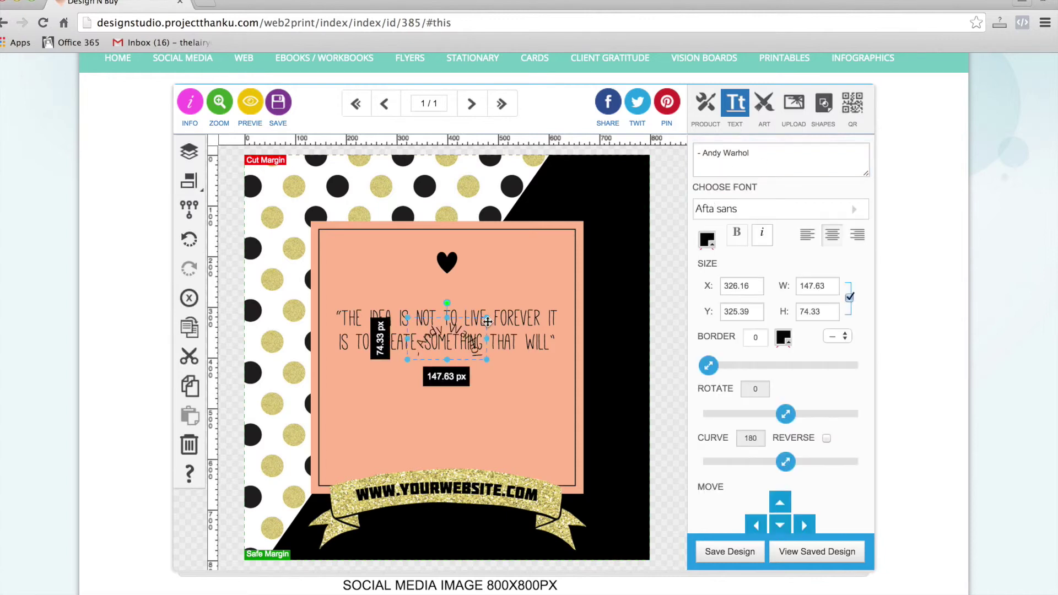
Move the Andy Warhol text below the quote and straighten it with a curve of 0.
drag(464, 335, 460, 421)
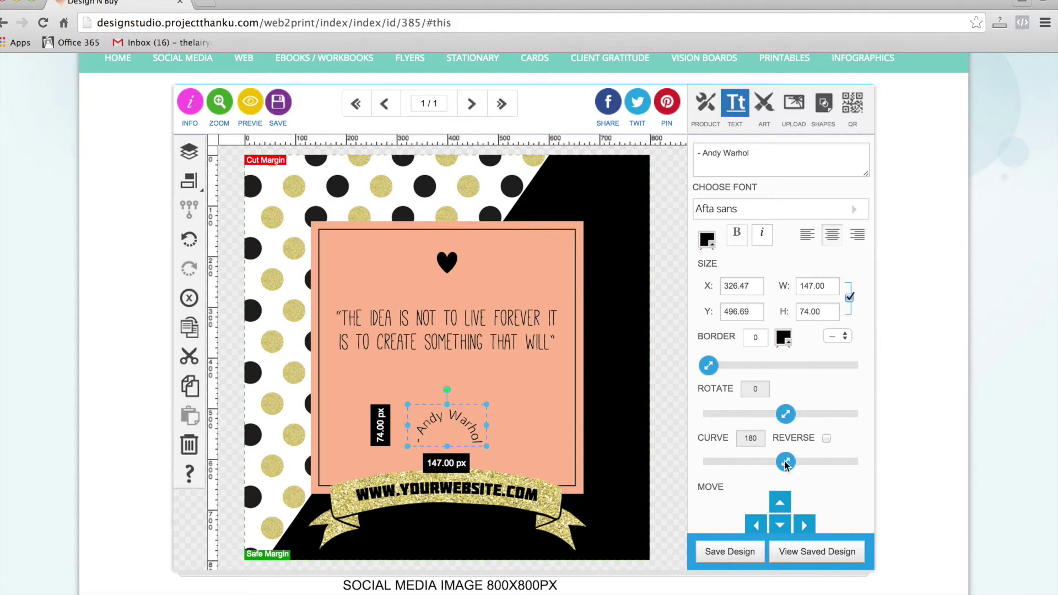
drag(786, 464, 708, 463)
drag(467, 415, 460, 415)
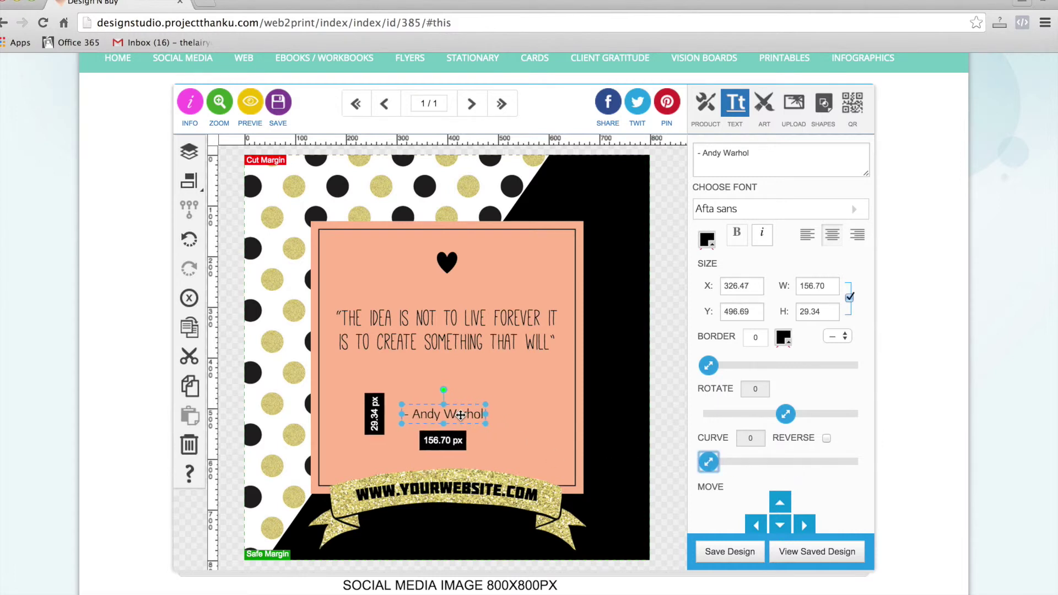
Set the Andy Warhol text in Porter Sans Block and remove its leading dash.
click(732, 210)
scroll(739, 254, down, 5)
scroll(739, 275, down, 2)
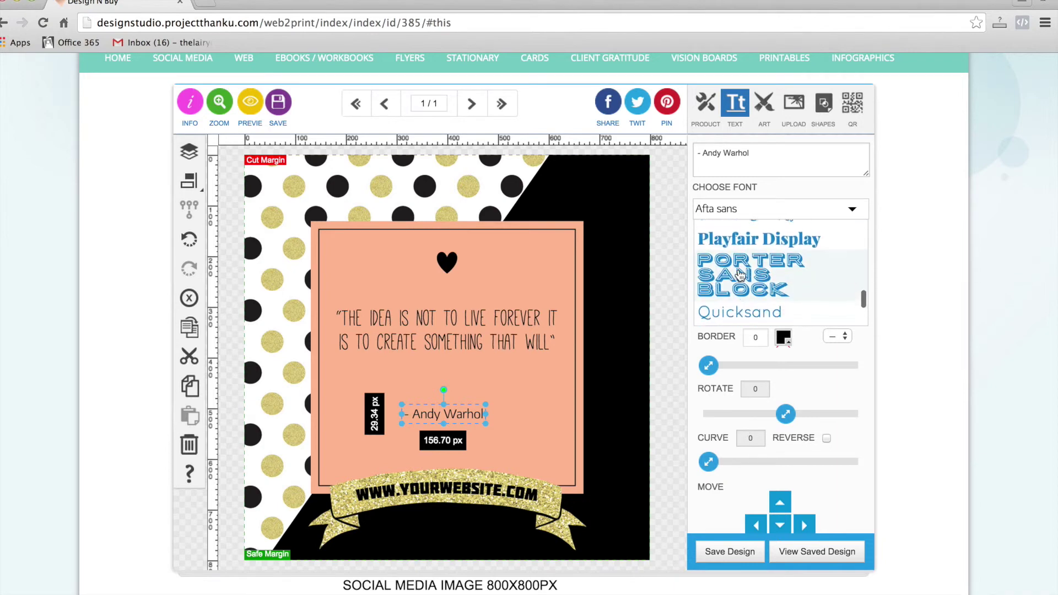
click(740, 273)
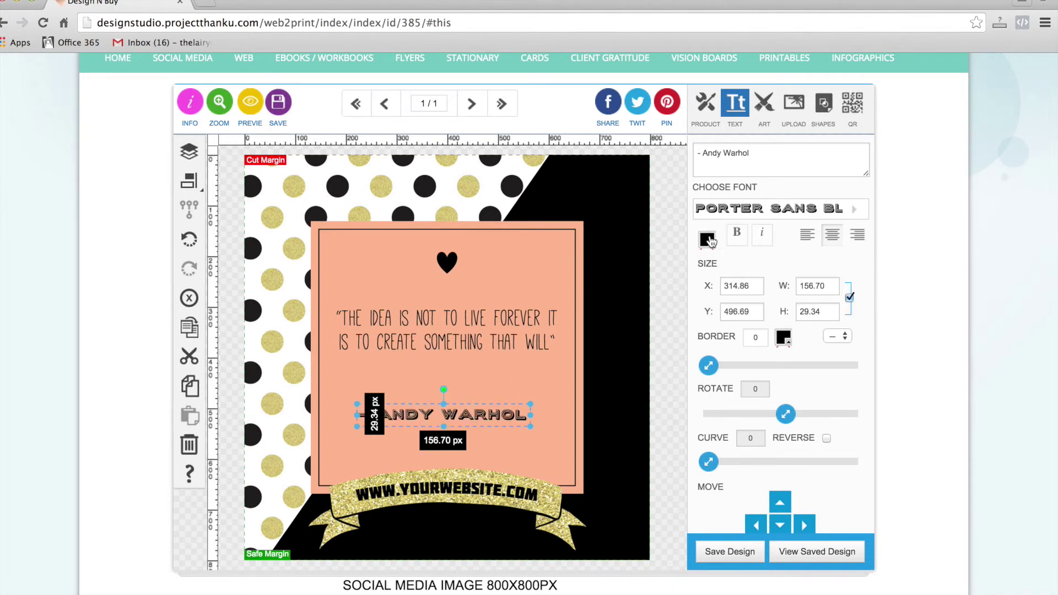
click(704, 155)
key(BackSpace)
key(BackSpace)
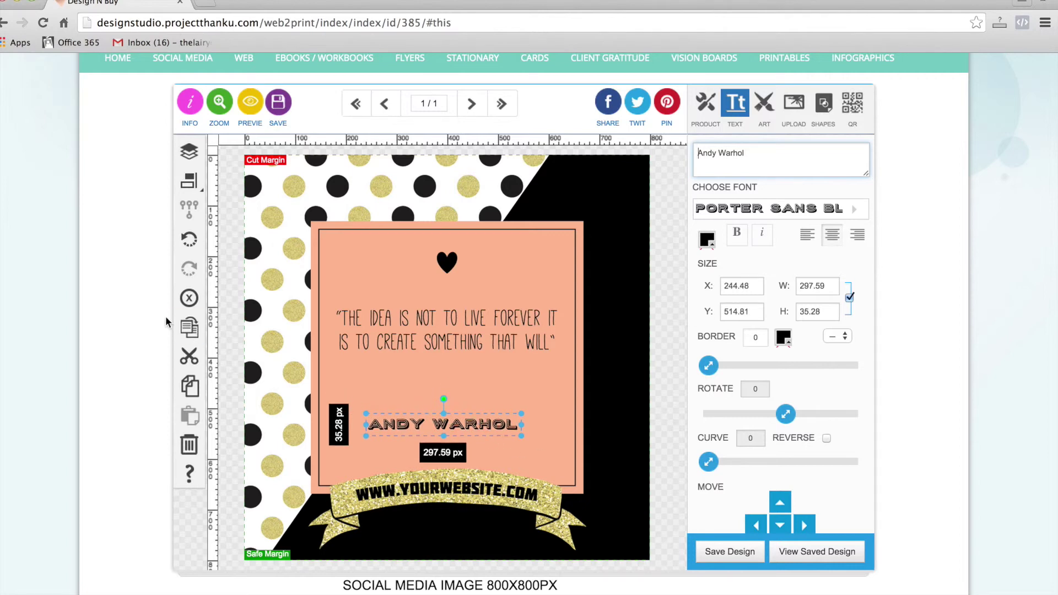
Enlarge the Andy Warhol text to about 325 × 39 px, centre it horizontally on the page and nudge it down.
drag(523, 413, 536, 412)
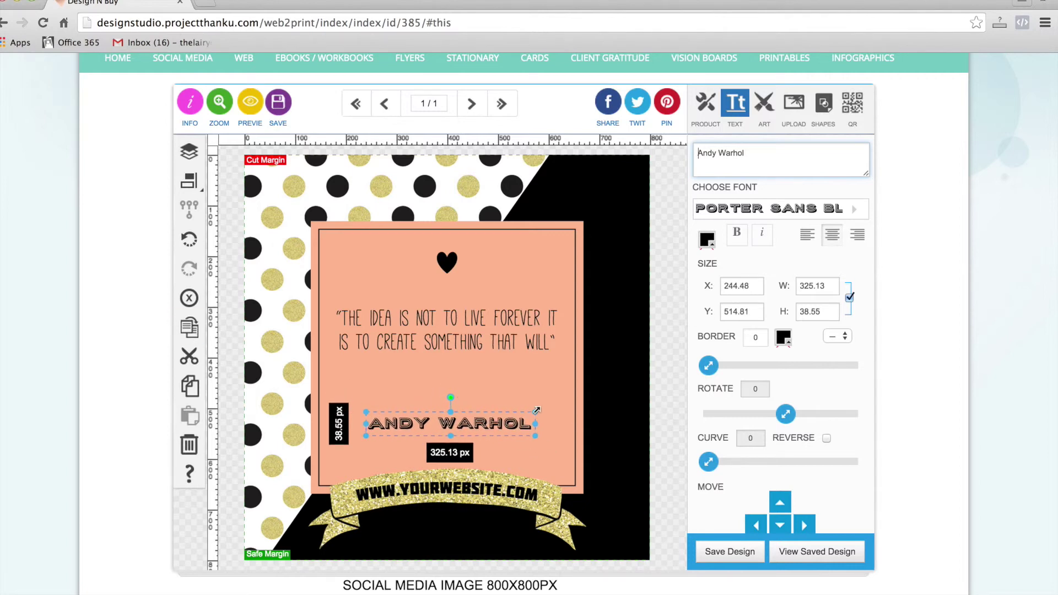
click(189, 181)
click(253, 183)
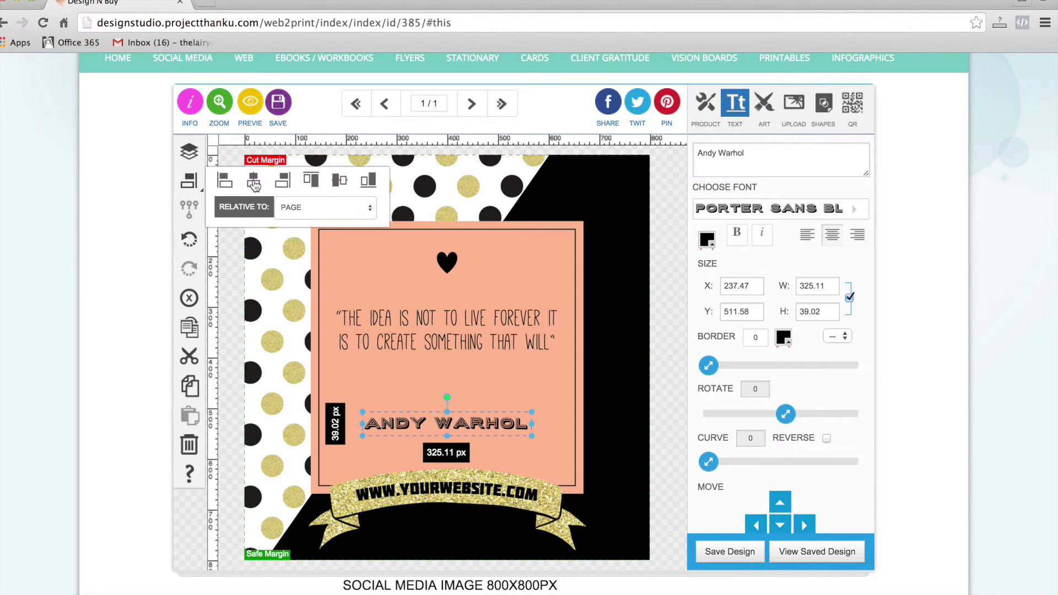
click(779, 524)
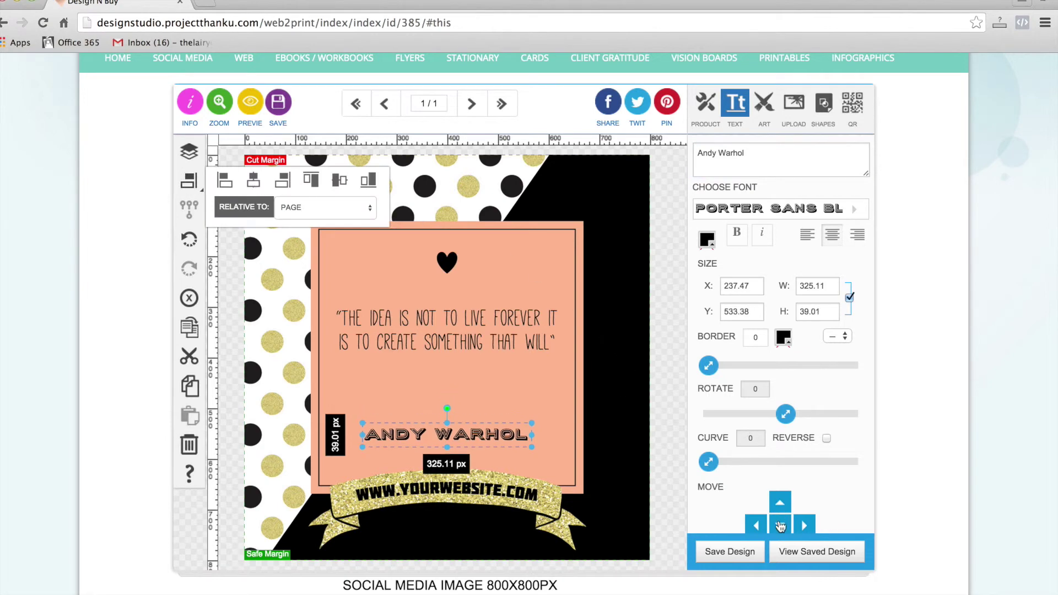
click(672, 419)
Move the quote text down closer to the Andy Warhol line and centre it horizontally relative to the page.
drag(462, 339, 461, 365)
click(196, 190)
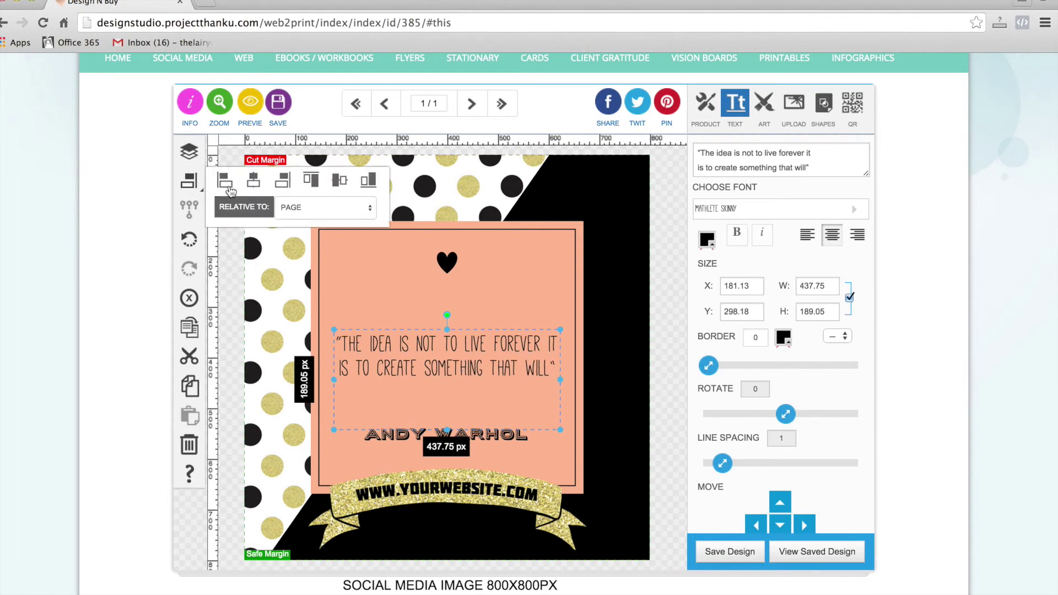
click(339, 181)
click(253, 180)
click(780, 525)
click(780, 525)
click(662, 346)
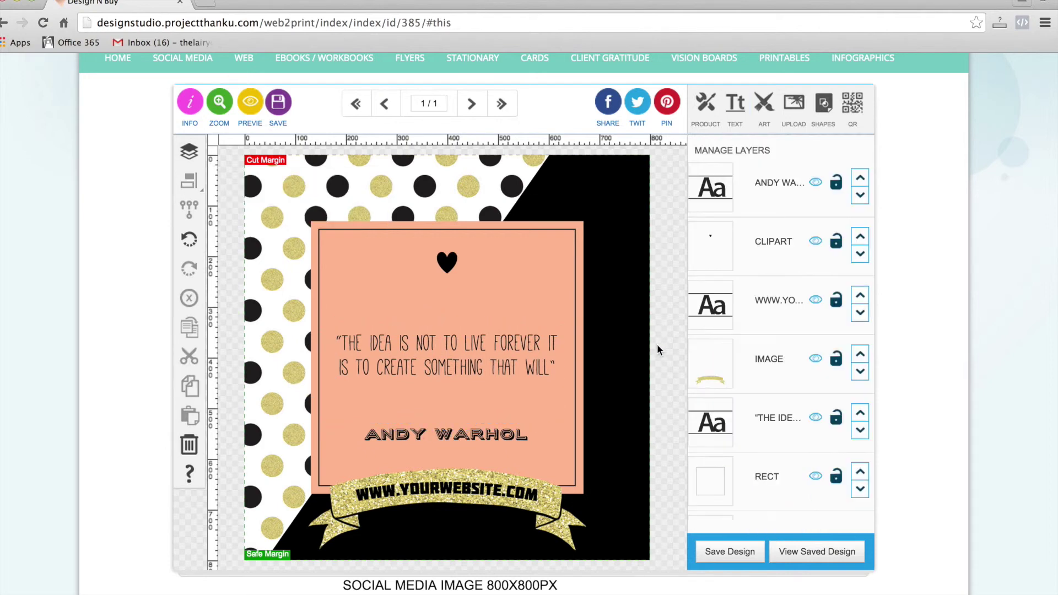
Remove the opening and closing quotation marks from the two-line quote text.
click(439, 367)
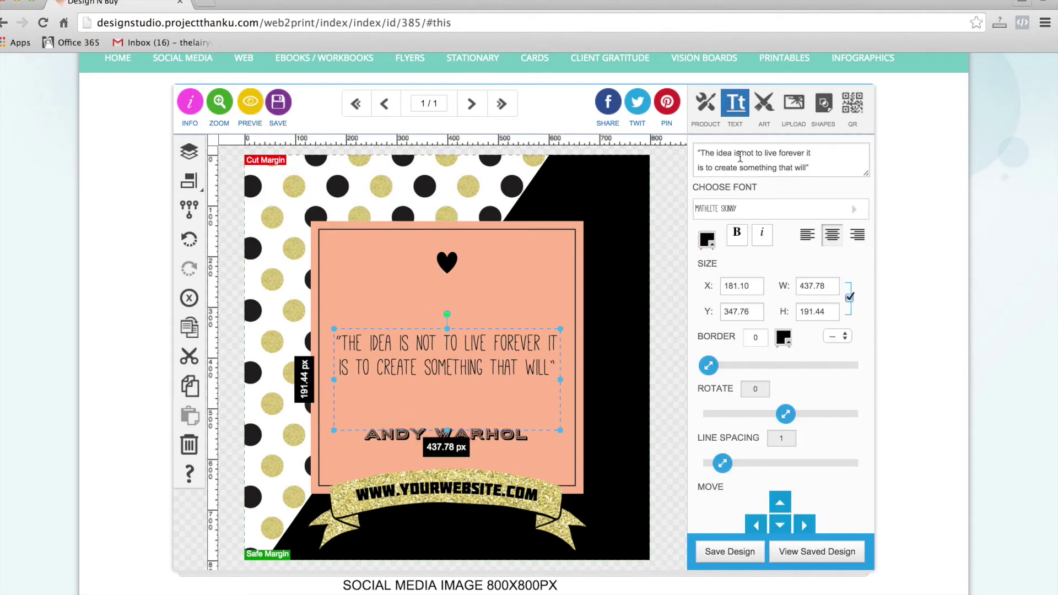
scroll(740, 158, up, 1)
click(700, 158)
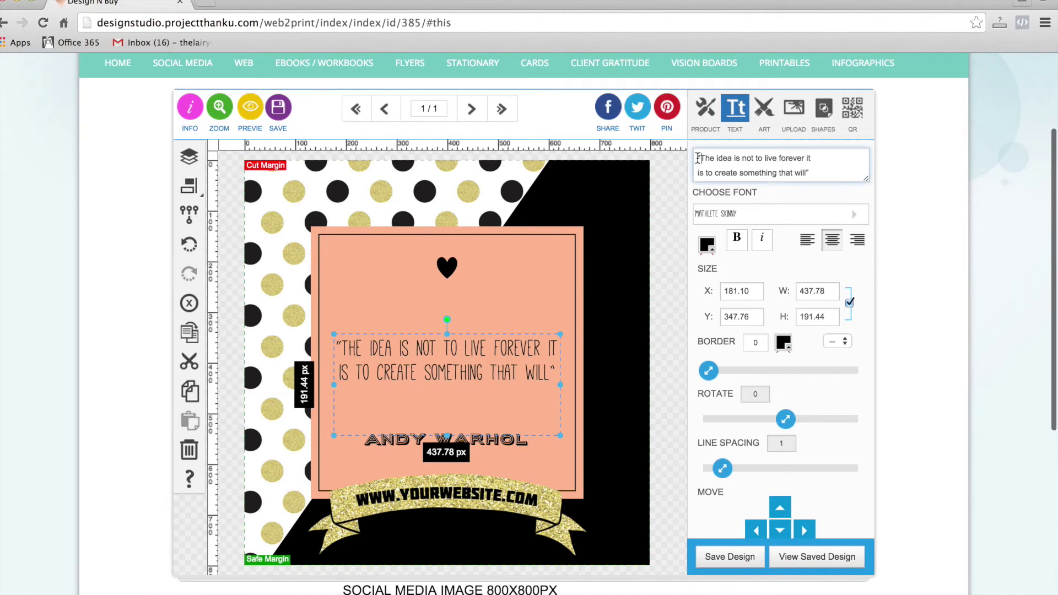
key(Delete)
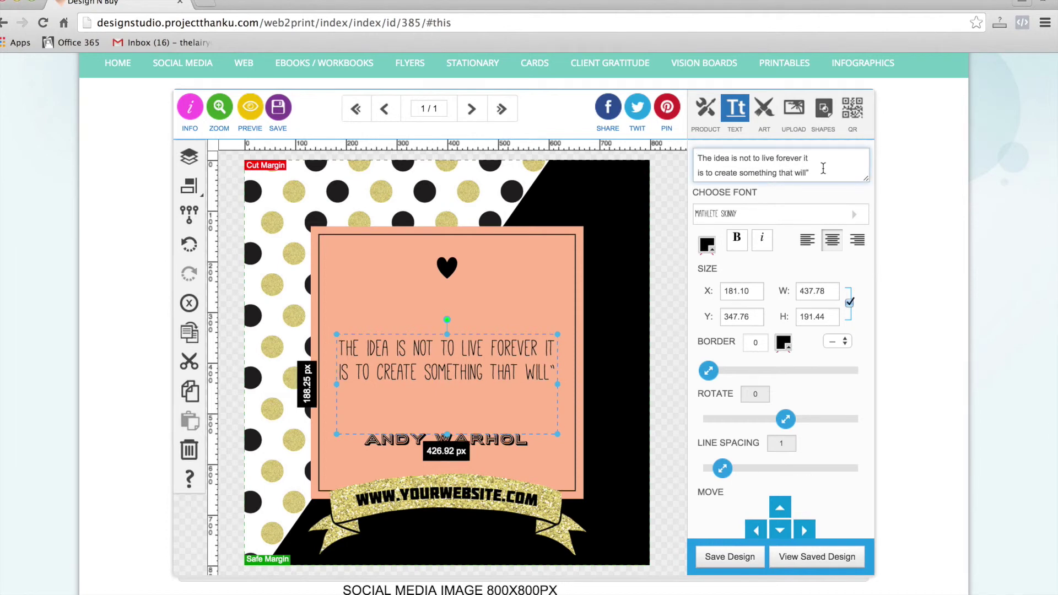
key(BackSpace)
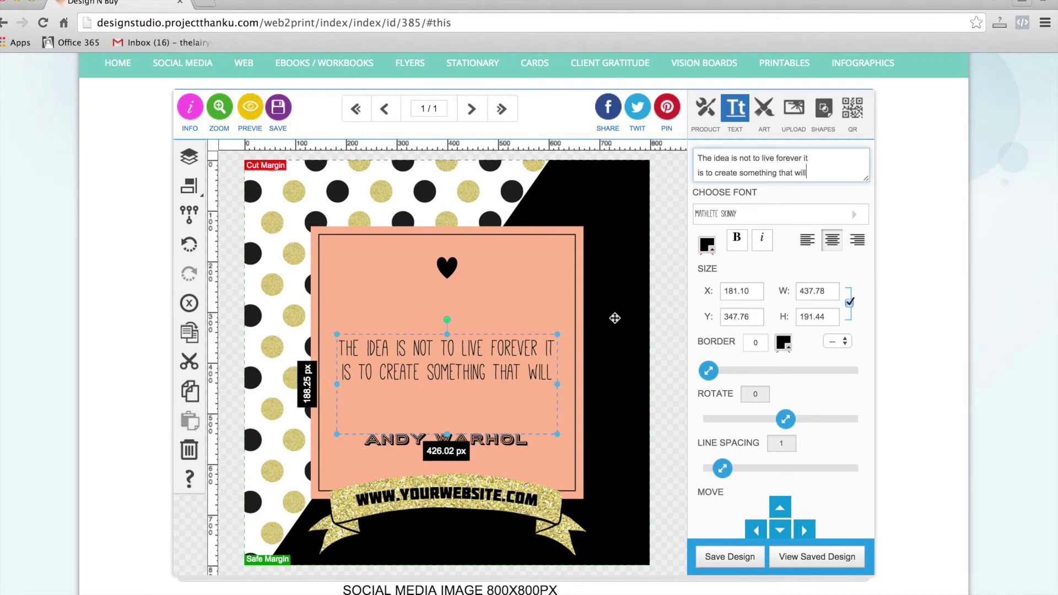
click(666, 312)
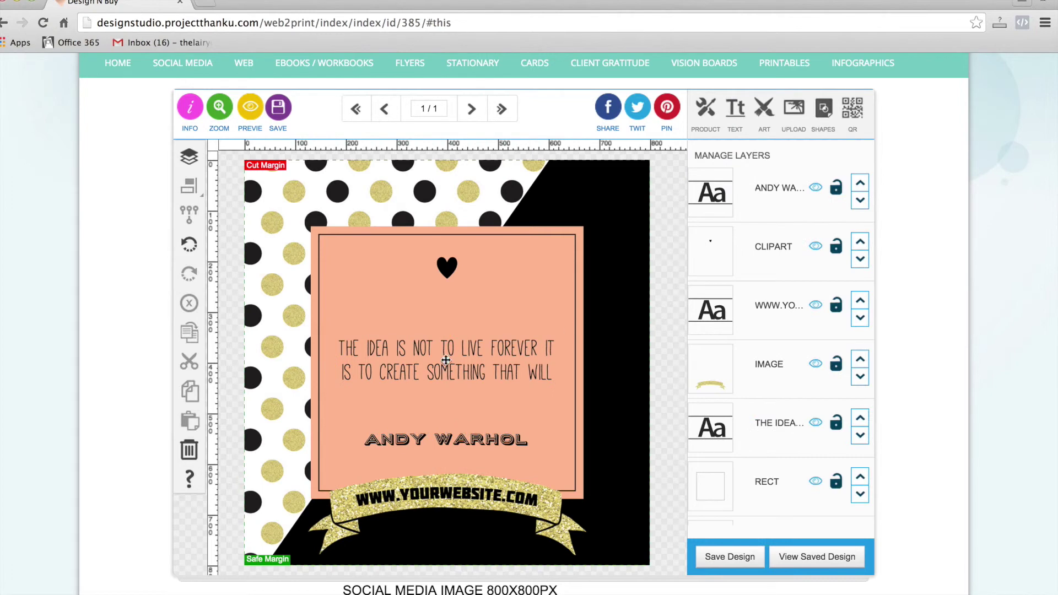
Add a double quotation mark as a separate text above the quote and set it in Monday Bold.
click(739, 113)
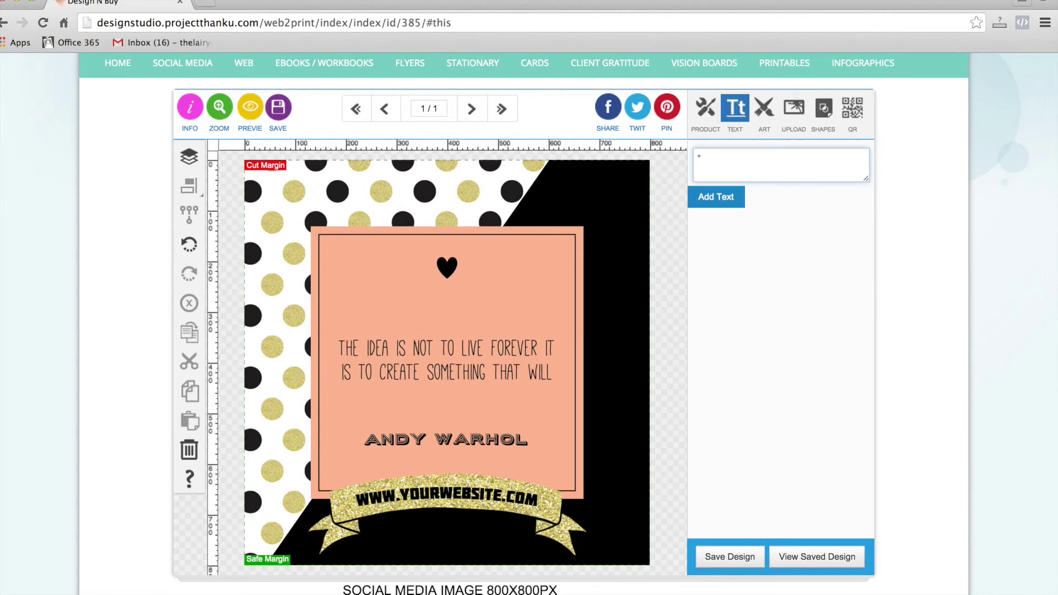
text(")
click(716, 196)
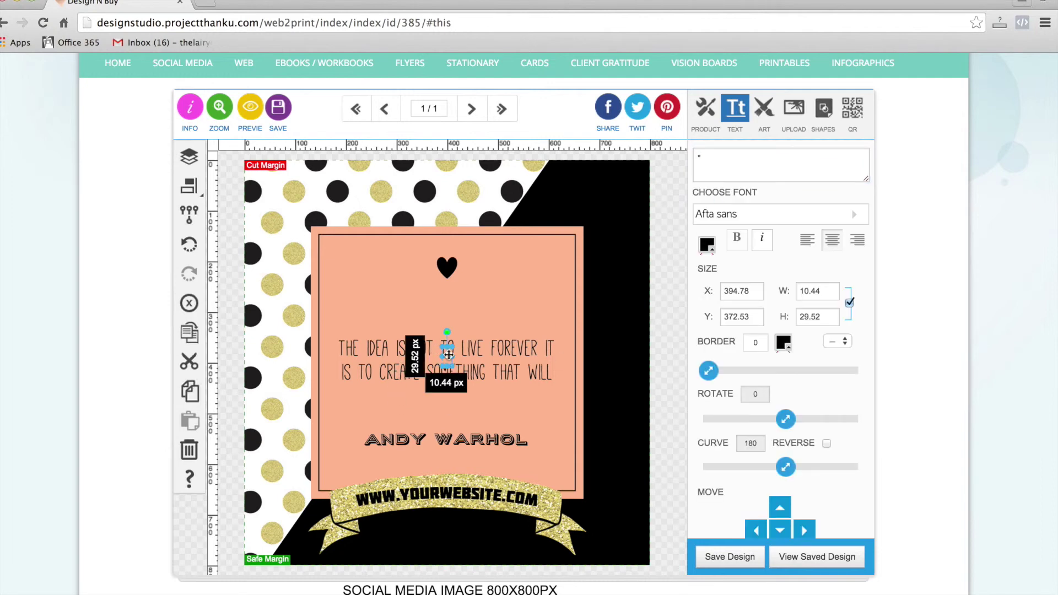
drag(446, 353, 383, 305)
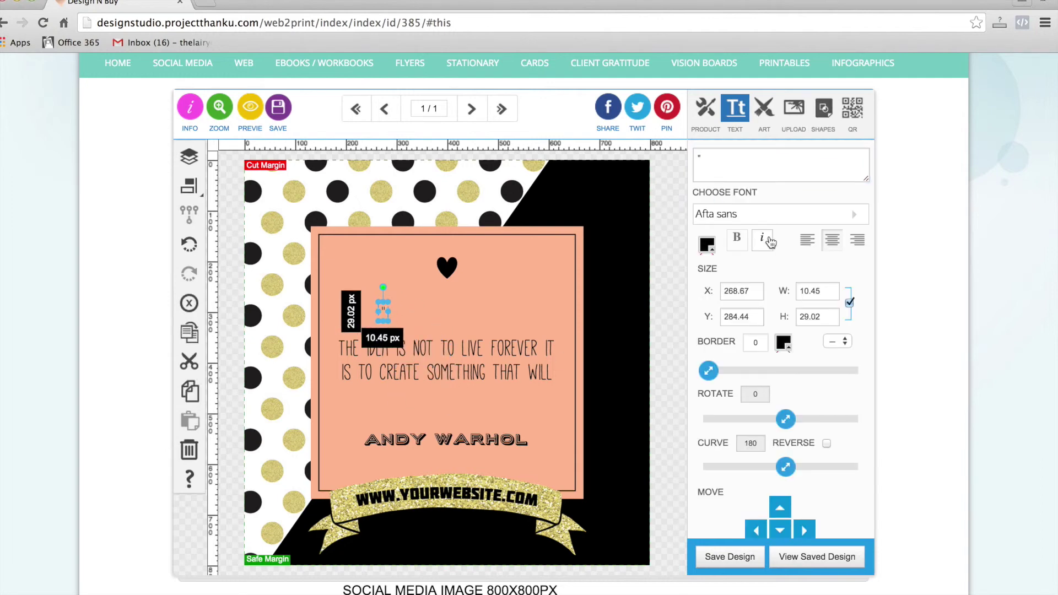
click(767, 219)
scroll(749, 259, up, 5)
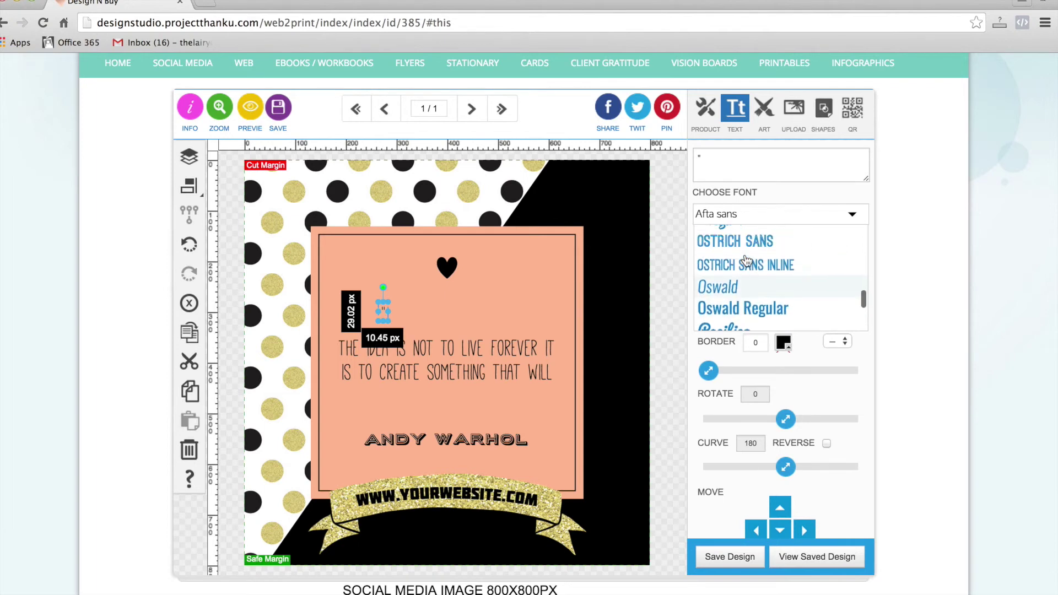
scroll(747, 263, up, 1)
click(744, 273)
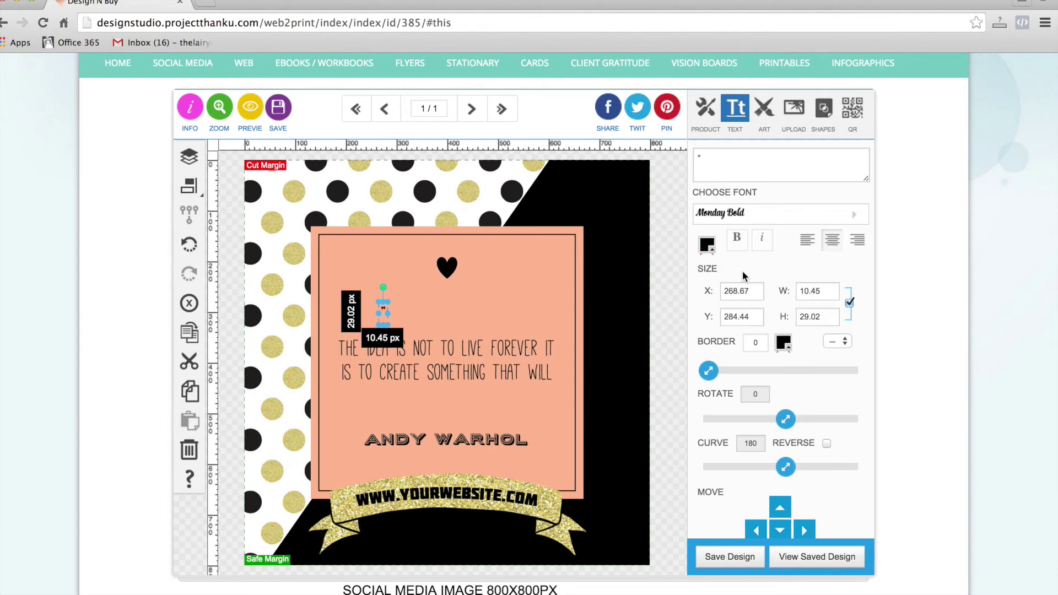
Enlarge the quotation mark to about 61 × 251 px and move it just below the end of the quote.
drag(389, 302, 402, 229)
drag(476, 303, 550, 393)
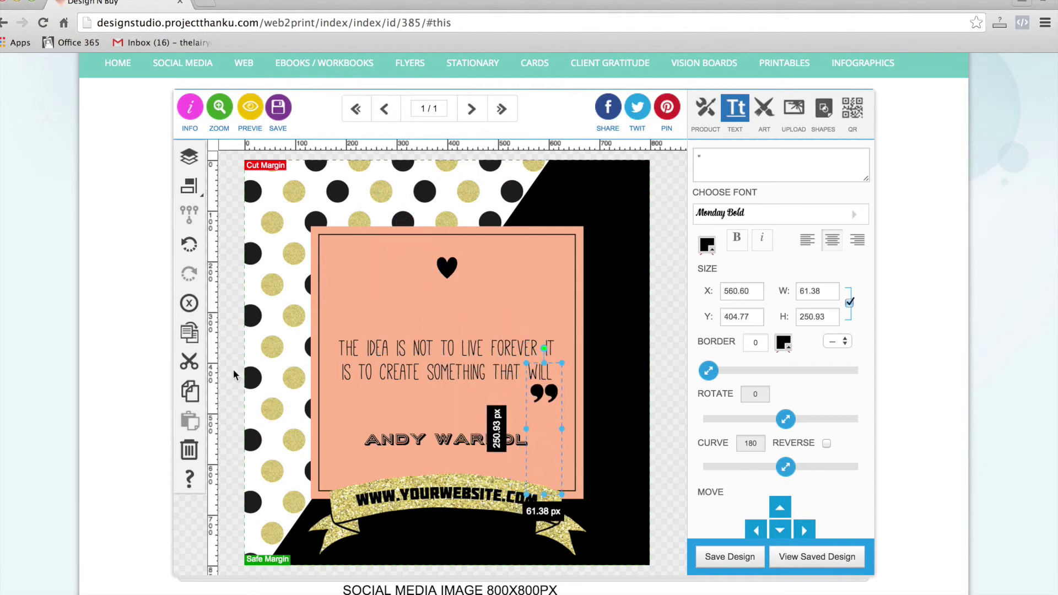
Place a duplicate of the quotation mark, rotated by -180 degrees, just above the start of the quote.
click(192, 334)
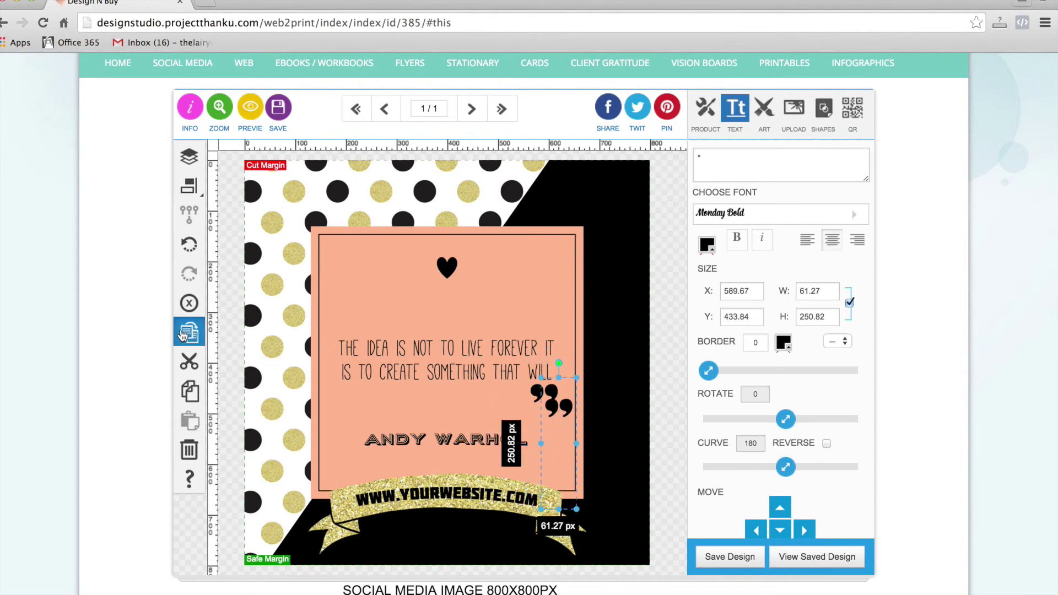
drag(551, 409, 345, 320)
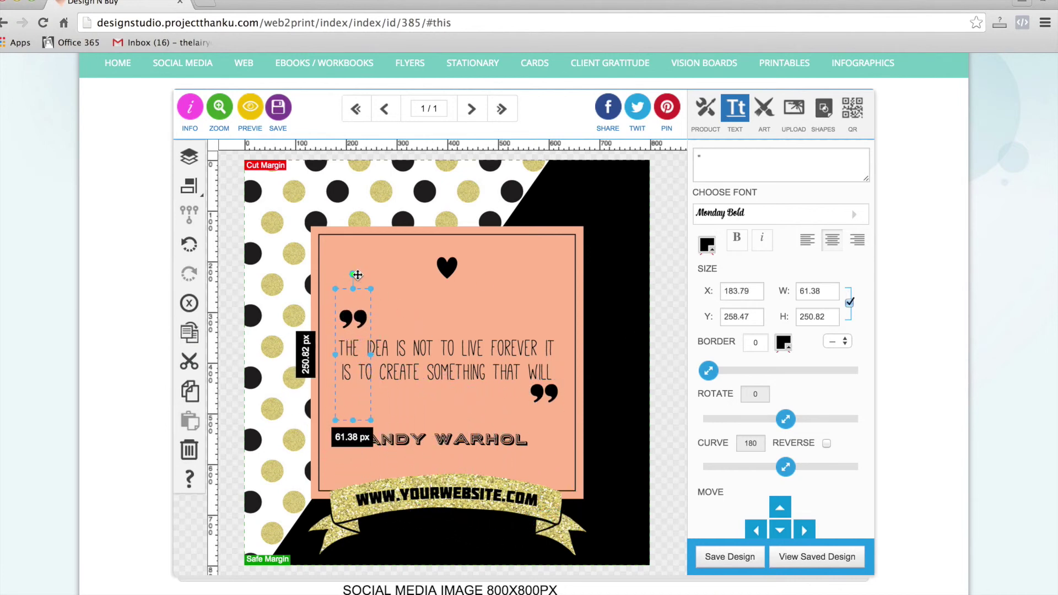
drag(357, 275, 353, 441)
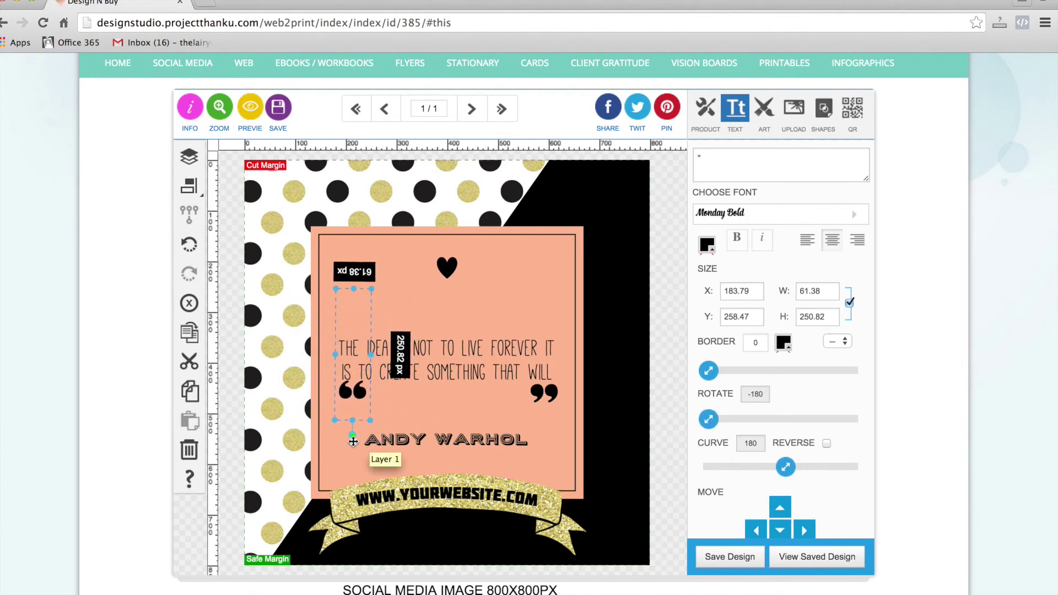
drag(359, 392, 356, 327)
click(685, 345)
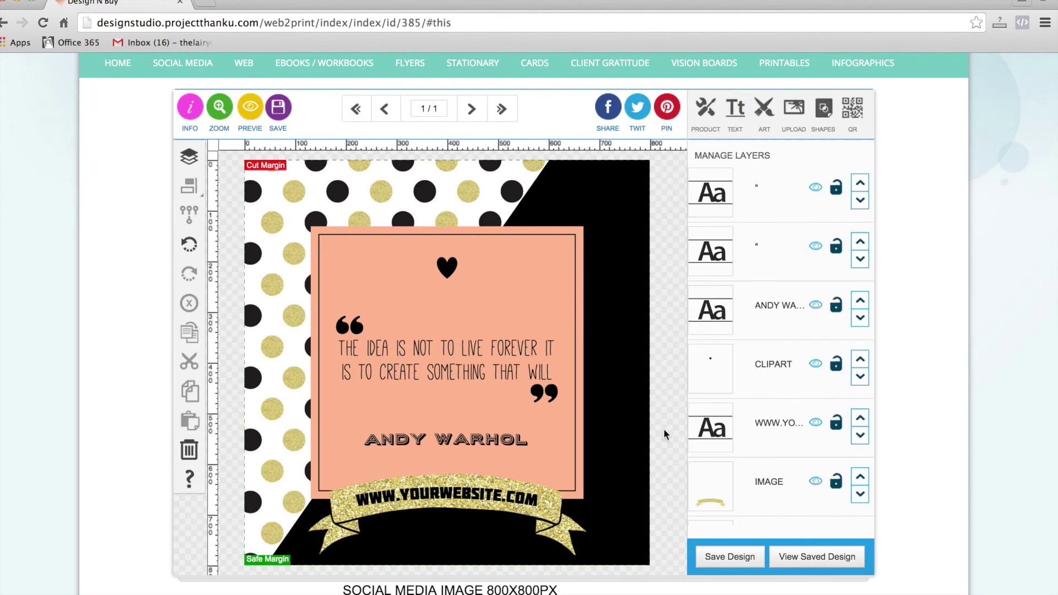
scroll(663, 431, up, 1)
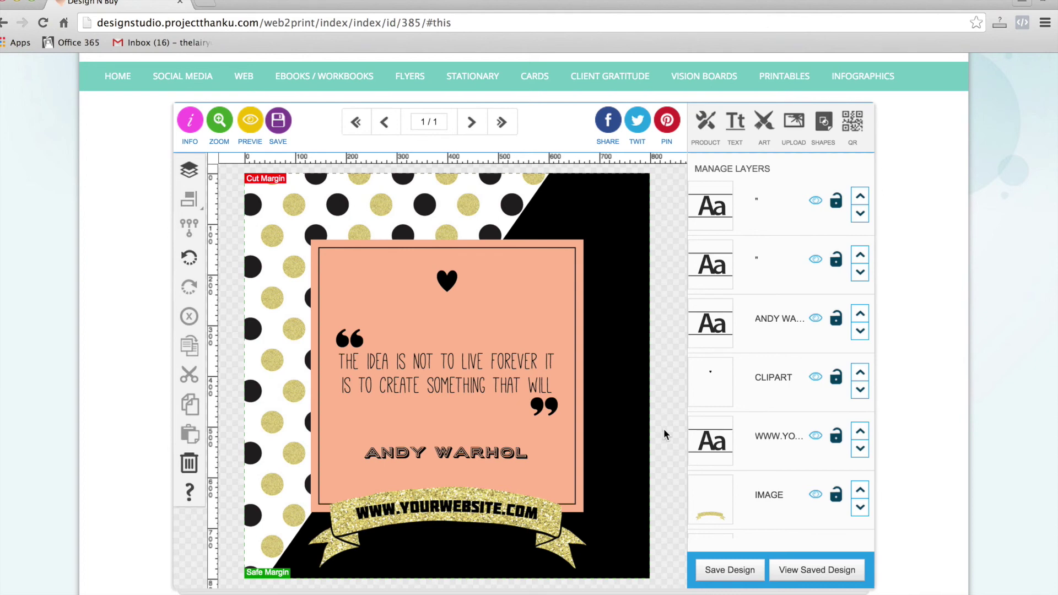
scroll(663, 434, down, 1)
scroll(663, 434, up, 2)
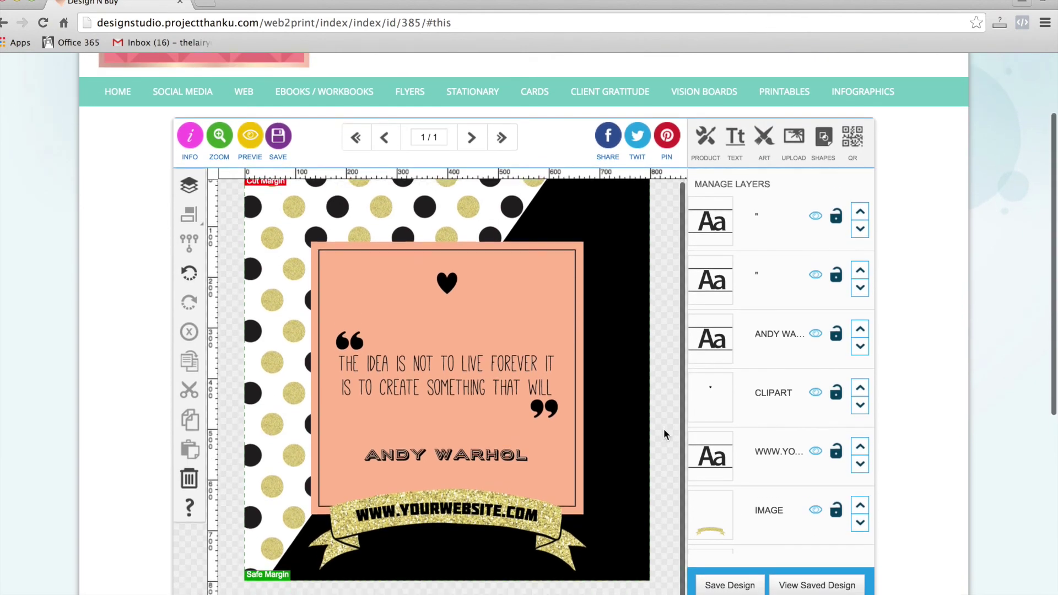
scroll(664, 434, down, 2)
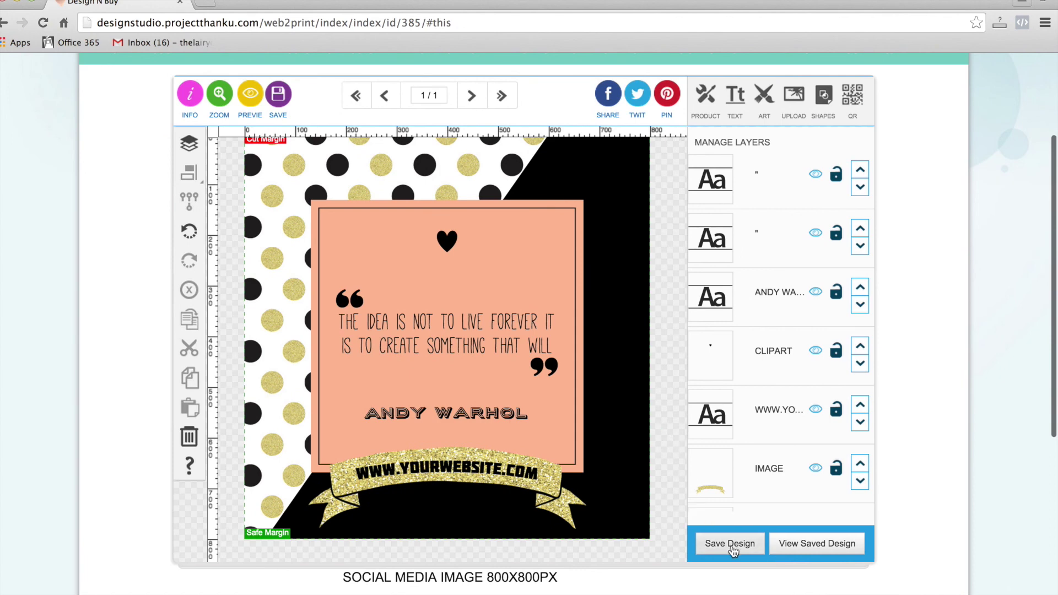